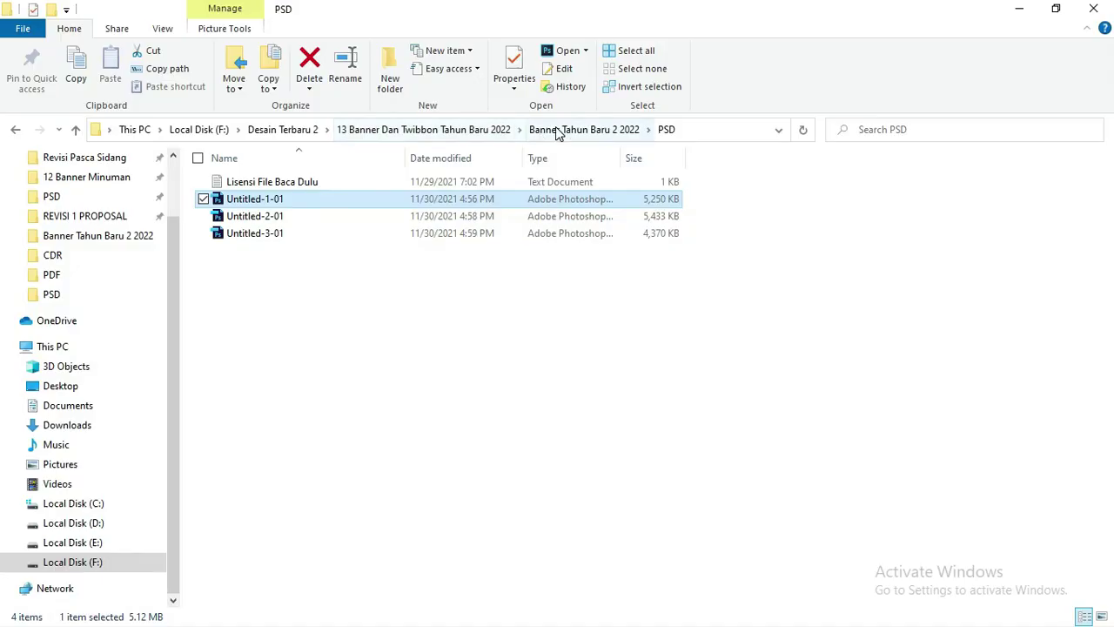
# Go up to the Banner Tahun Baru 2 2022 folder and open its PSD subfolder.
pyautogui.click(557, 130)
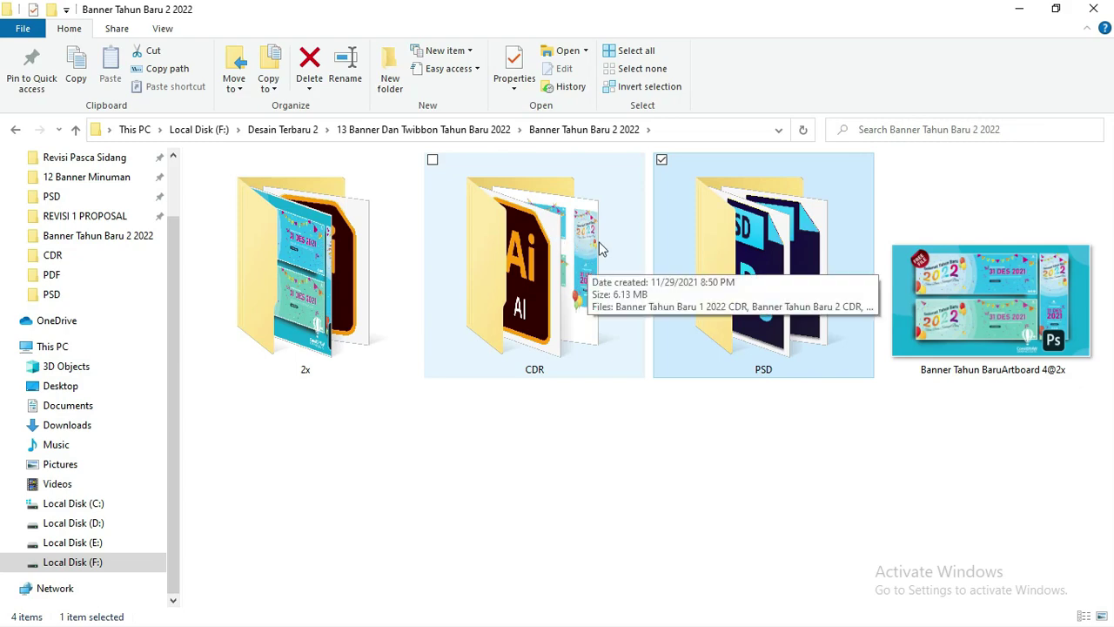
pyautogui.click(561, 226)
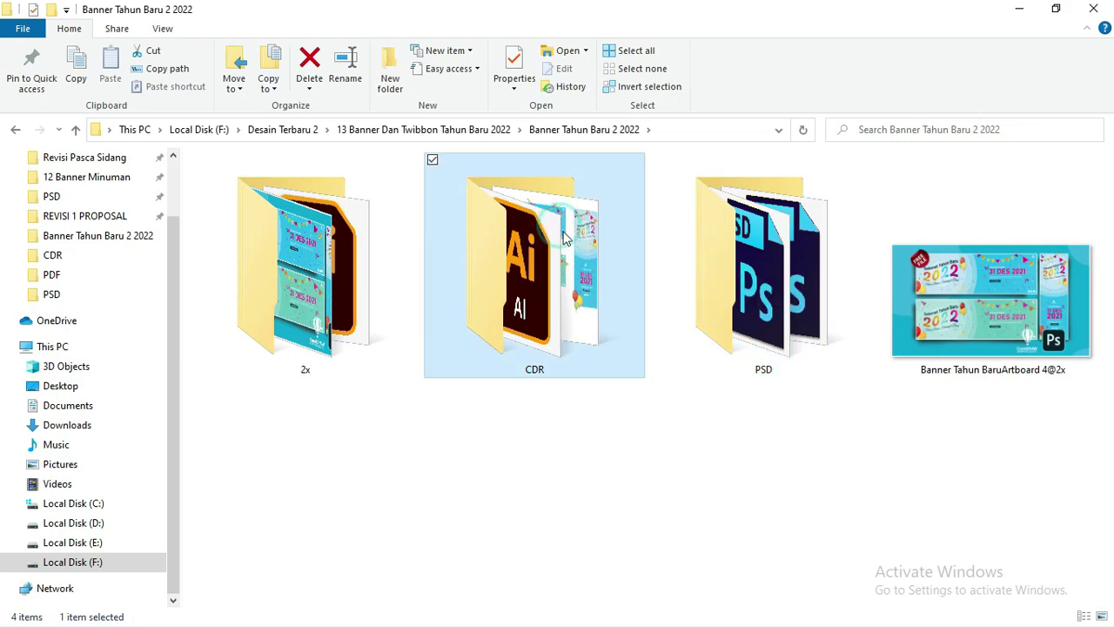
pyautogui.moveTo(763, 265)
pyautogui.doubleClick(777, 251)
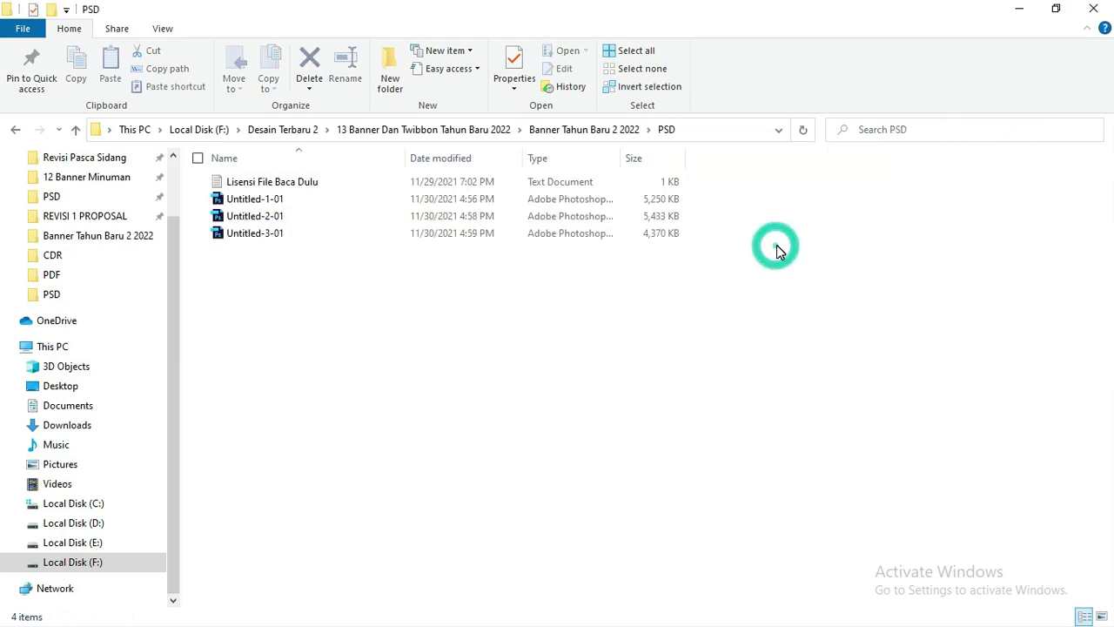
# Select Untitled-1-01, Untitled-2-01 and Untitled-3-01 together in the PSD folder.
pyautogui.click(277, 202)
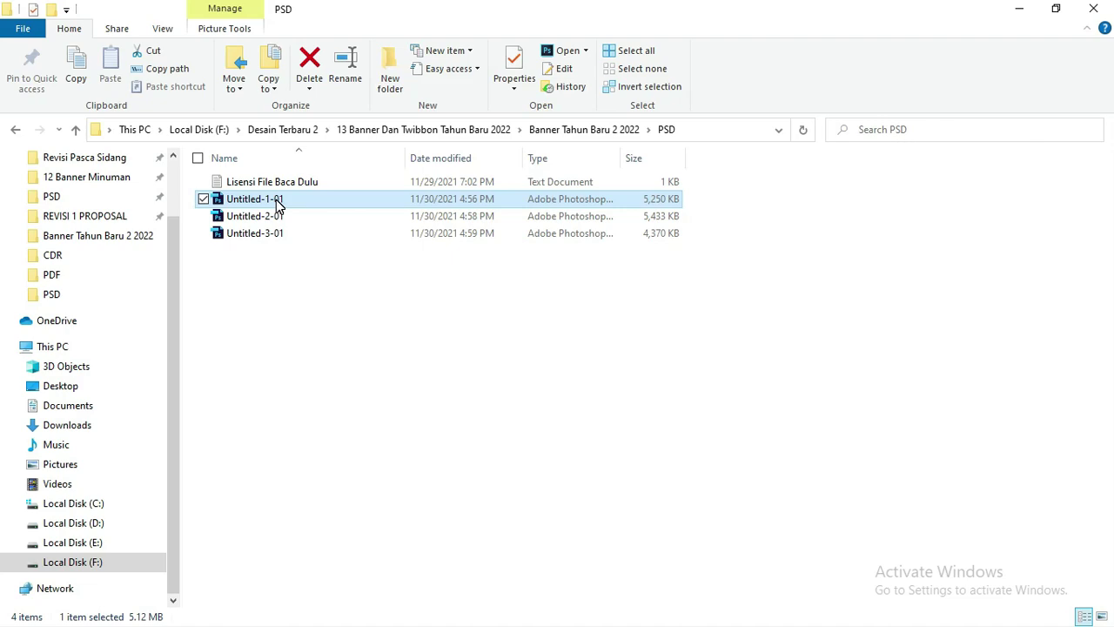
pyautogui.keyDown('ctrl'); pyautogui.click(277, 216); pyautogui.keyUp('ctrl')
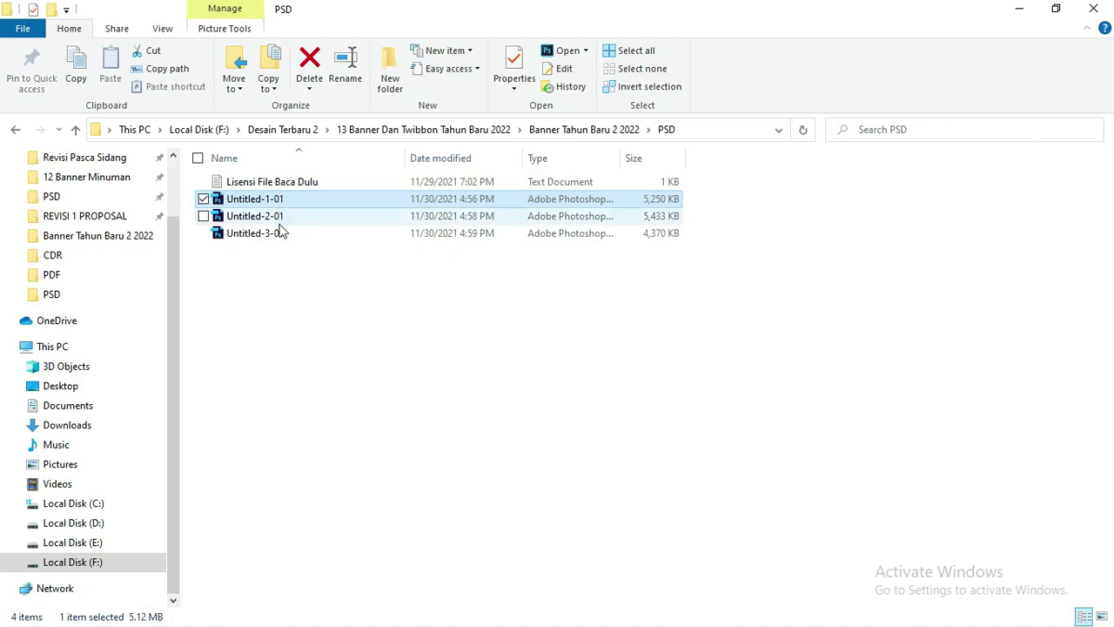
pyautogui.keyDown('ctrl'); pyautogui.click(275, 232); pyautogui.keyUp('ctrl')
pyautogui.click(299, 323)
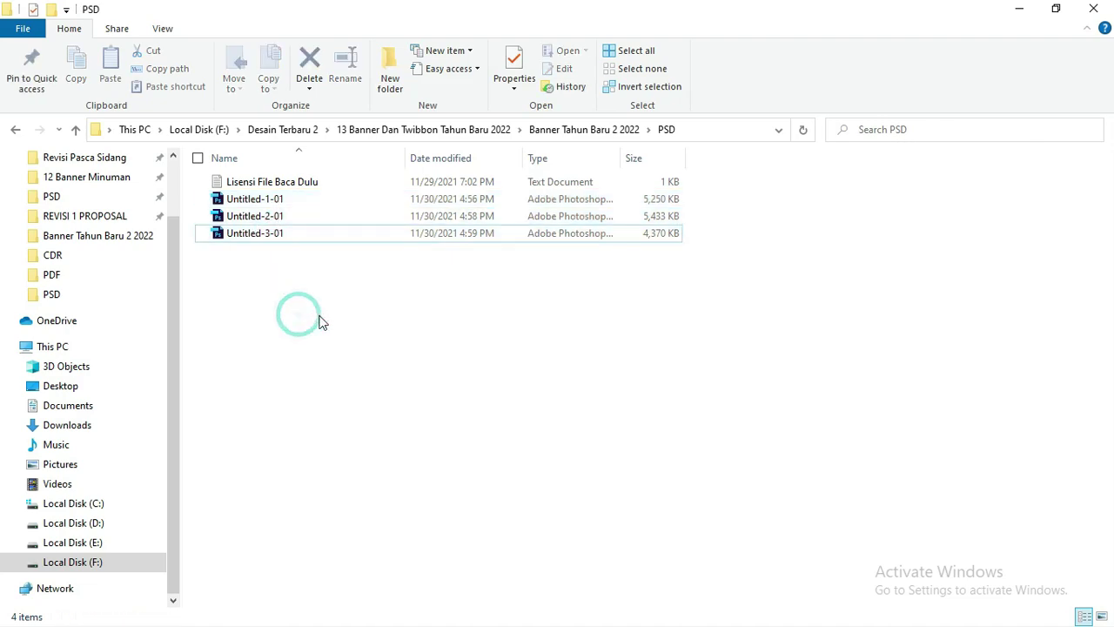
pyautogui.click(284, 235)
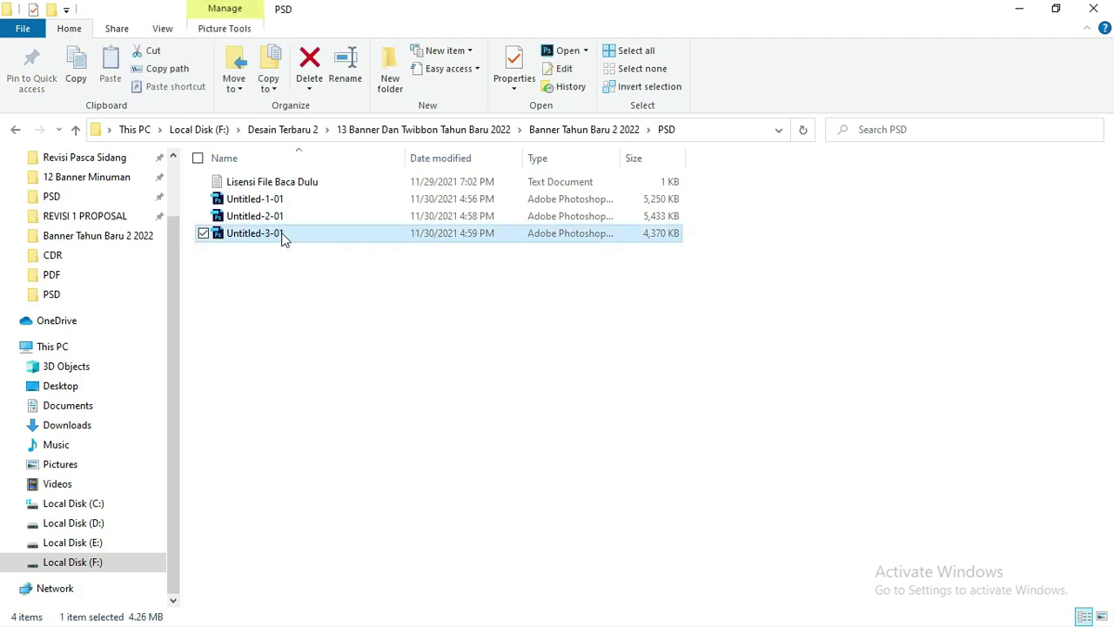
pyautogui.keyDown('ctrl'); pyautogui.click(281, 215); pyautogui.keyUp('ctrl')
pyautogui.keyDown('ctrl'); pyautogui.click(280, 202); pyautogui.keyUp('ctrl')
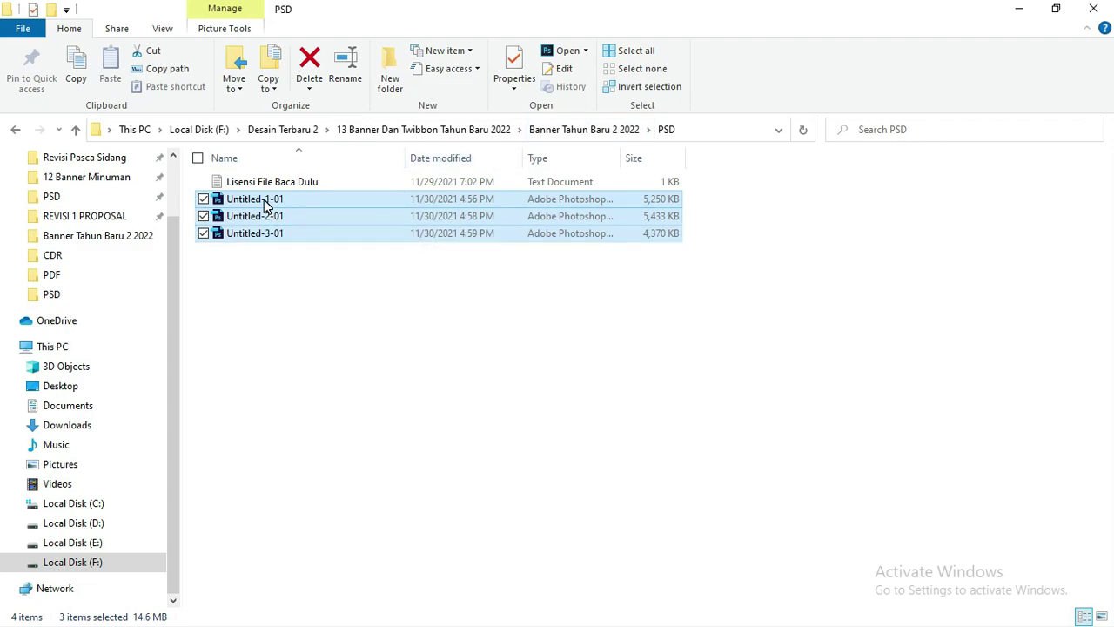
# Open the selected banner PSD from File Explorer in Photoshop.
pyautogui.rightClick(266, 203)
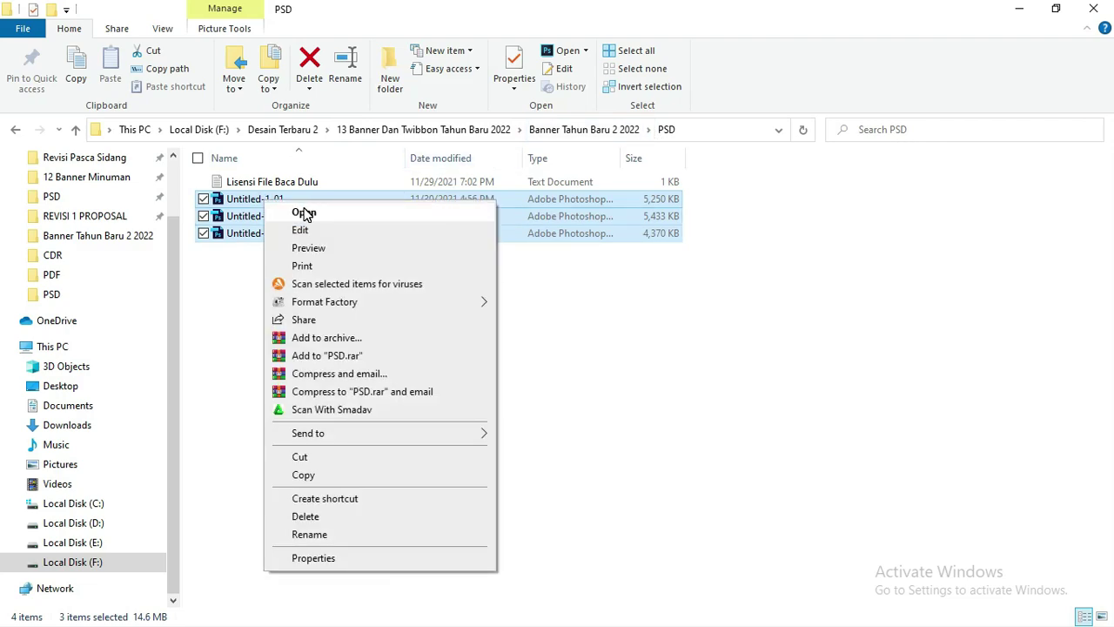
pyautogui.click(304, 214)
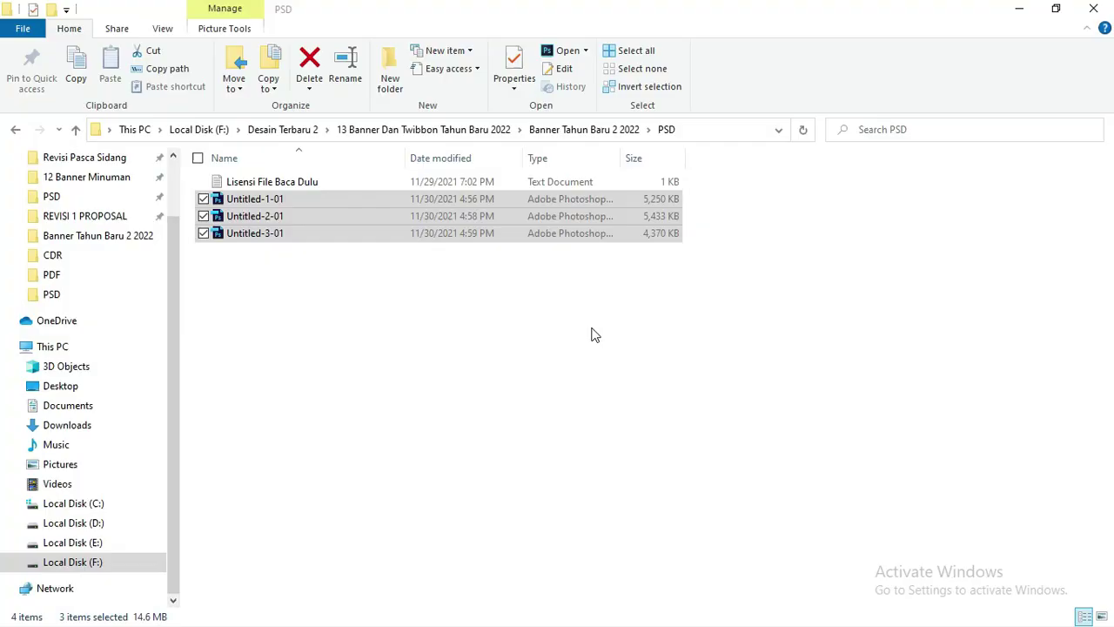
pyautogui.click(741, 247)
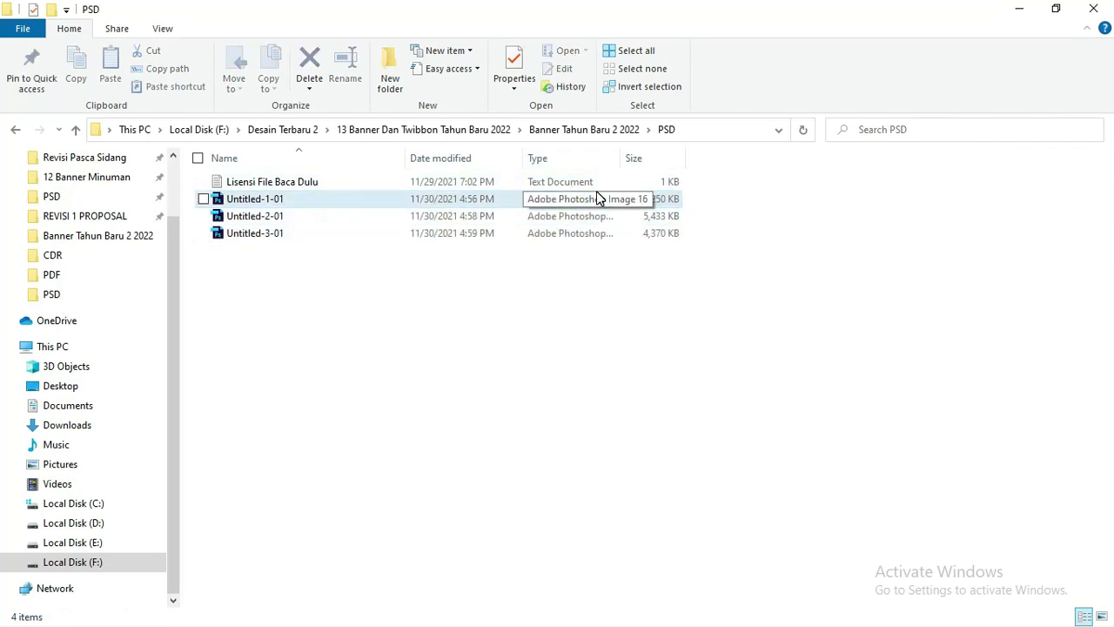
pyautogui.hotkey('alt', 'Tab')
pyautogui.click(648, 237)
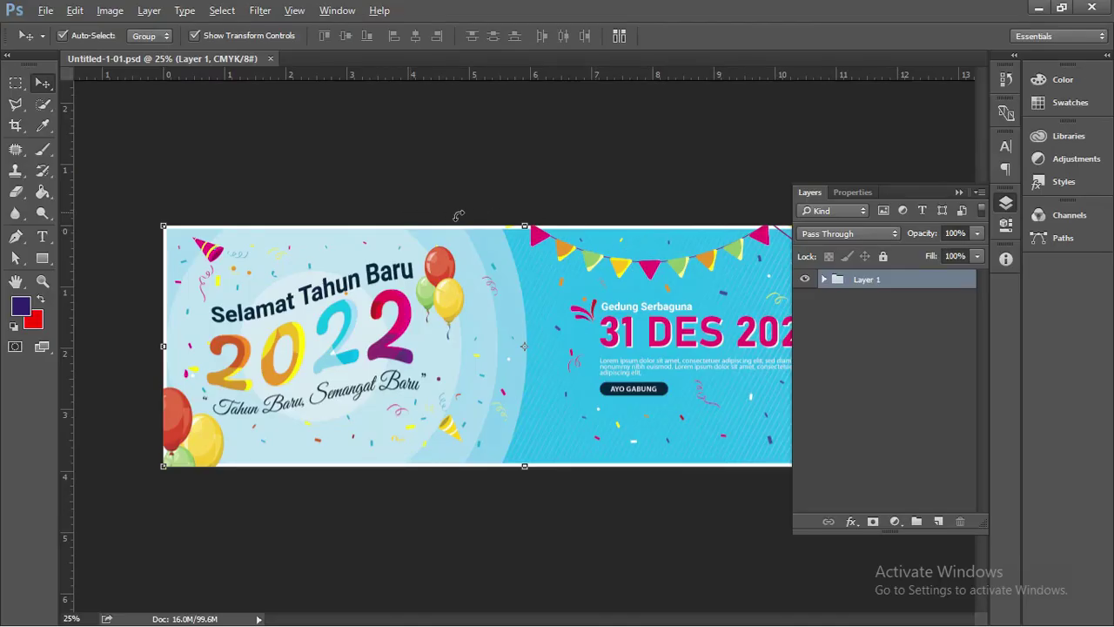
pyautogui.click(961, 193)
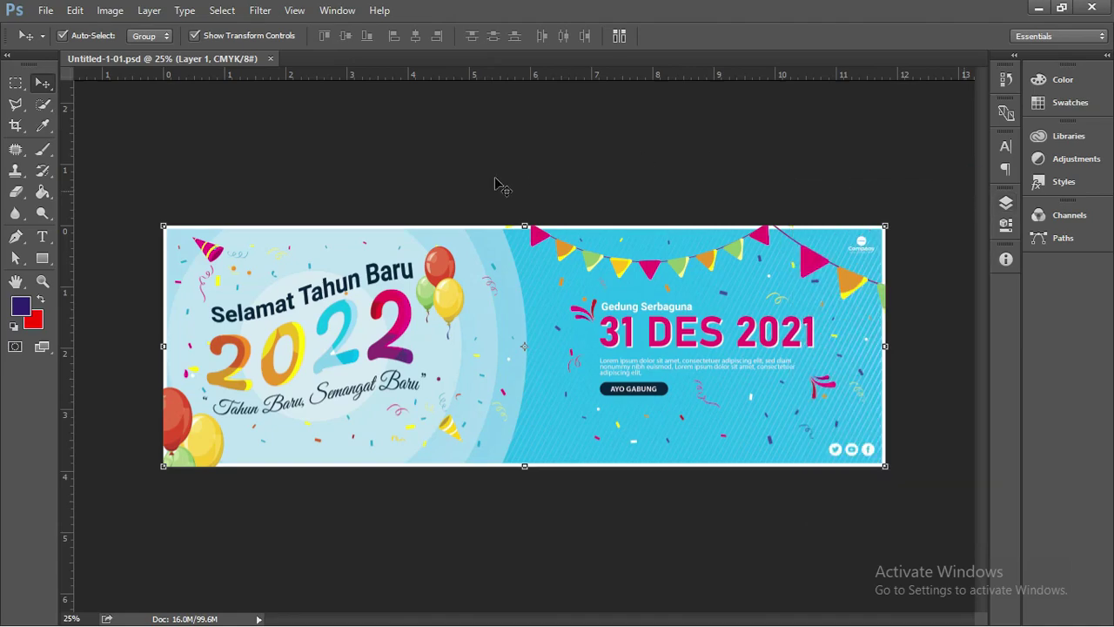
# Back in Explorer, open Untitled-2-01 and Untitled-3-01 in Photoshop as well.
pyautogui.hotkey('alt', 'Tab')
pyautogui.click(557, 194)
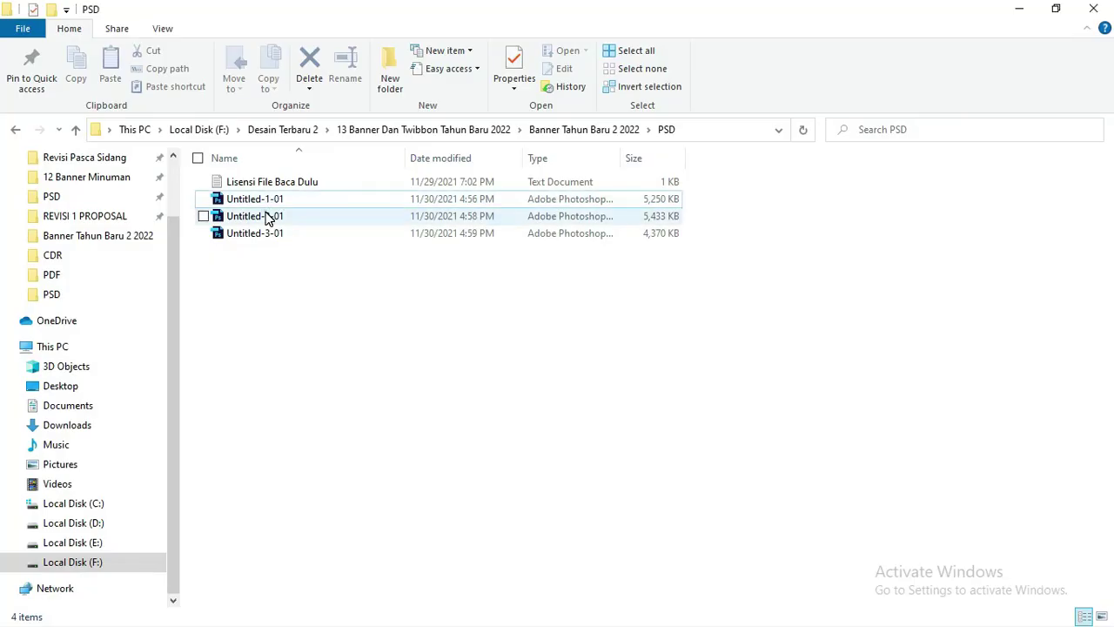
pyautogui.click(264, 217)
pyautogui.keyDown('shift'); pyautogui.click(267, 230); pyautogui.keyUp('shift')
pyautogui.rightClick(267, 231)
pyautogui.click(298, 237)
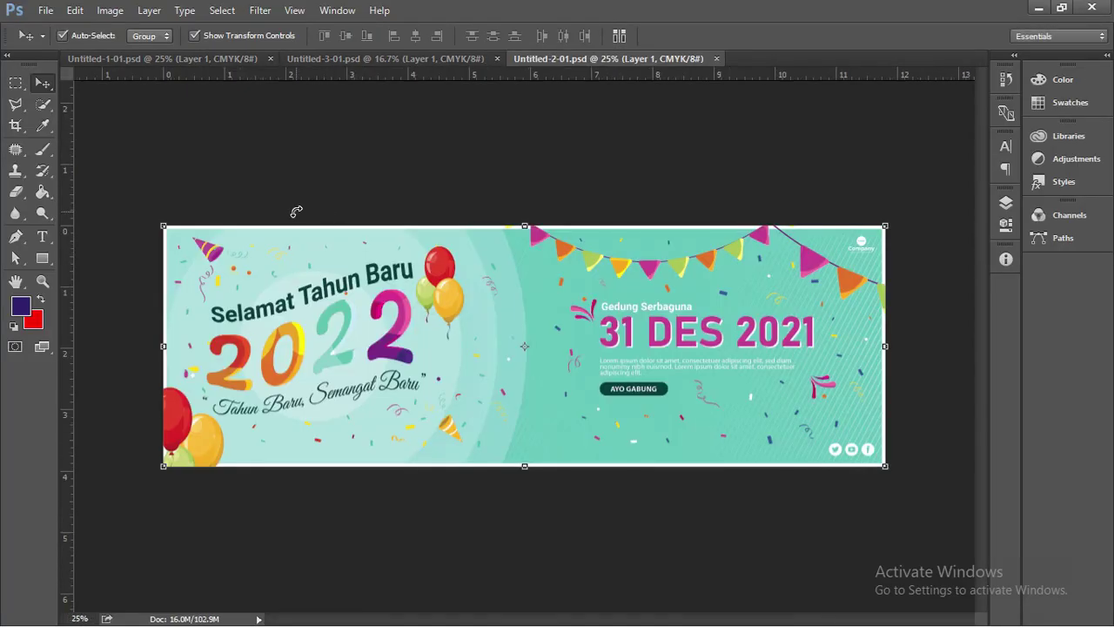
# Compare the Untitled-1-01, Untitled-2-01 and Untitled-3-01 documents, ending on the vertical Untitled-3-01.
pyautogui.click(328, 172)
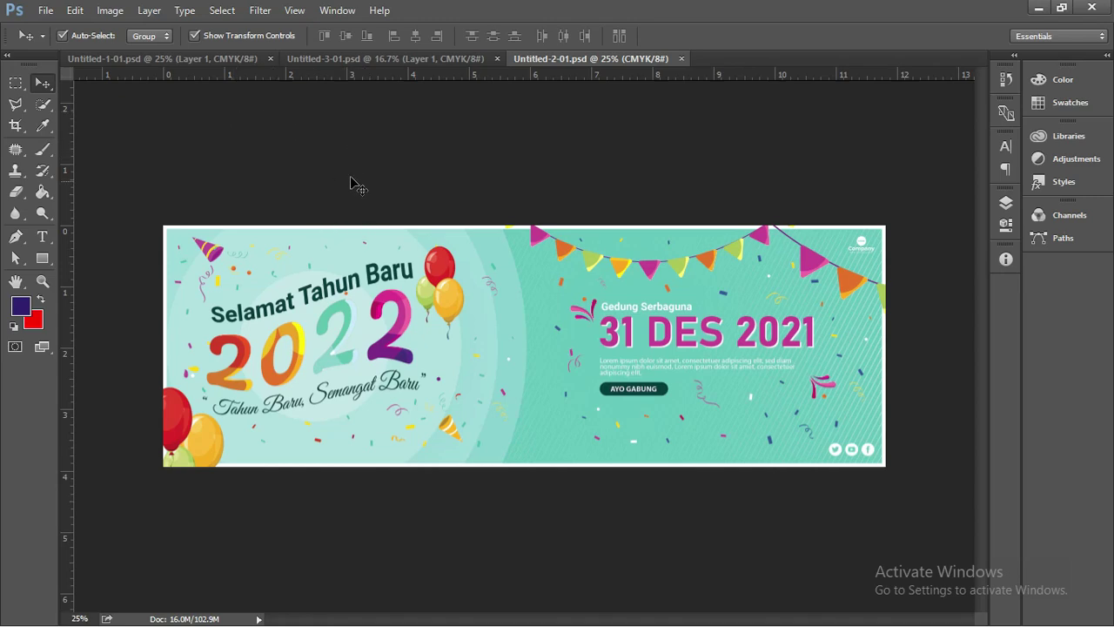
pyautogui.click(182, 61)
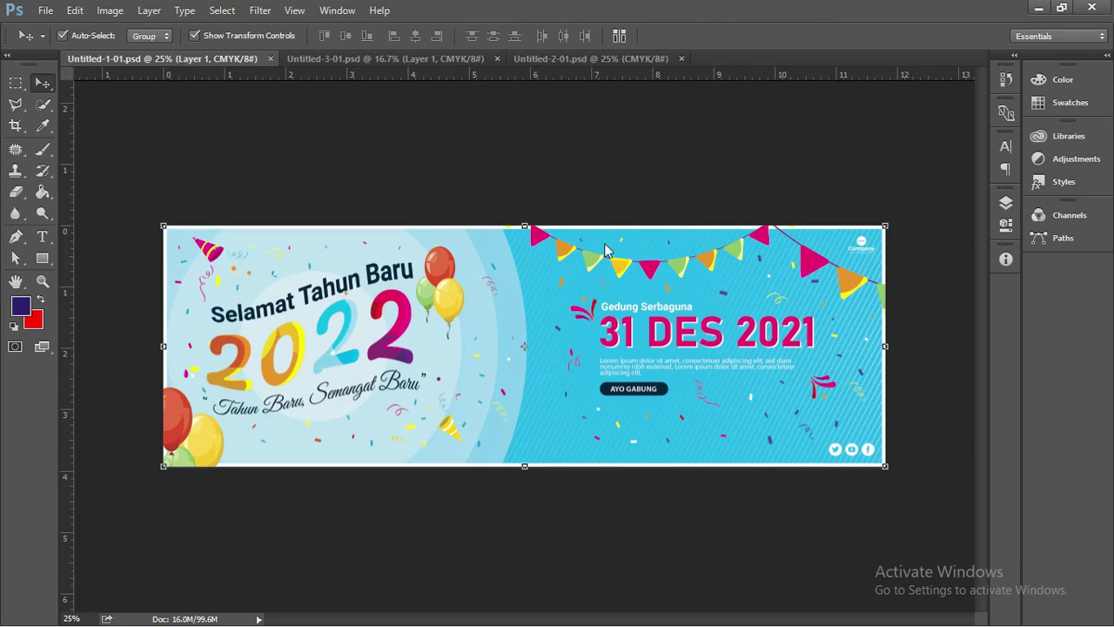
pyautogui.click(323, 59)
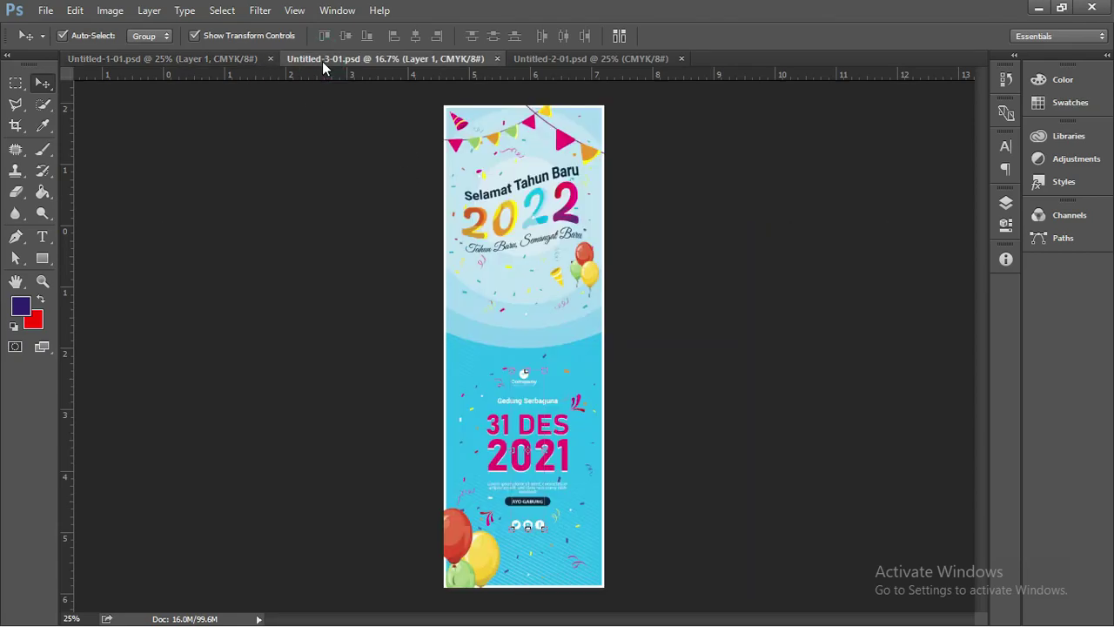
pyautogui.click(231, 63)
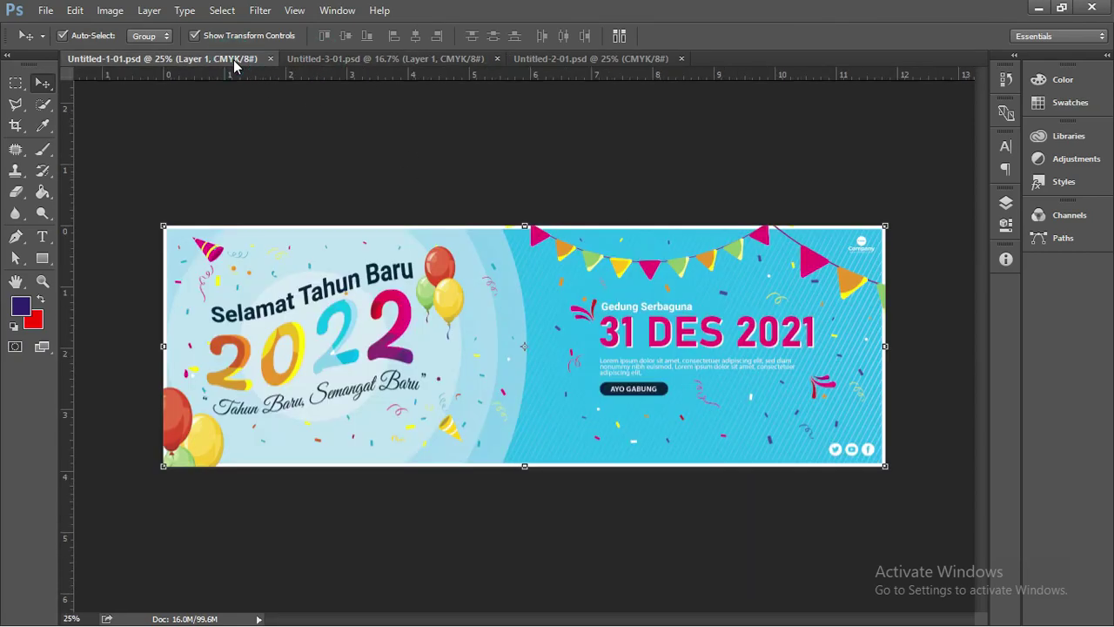
pyautogui.click(580, 61)
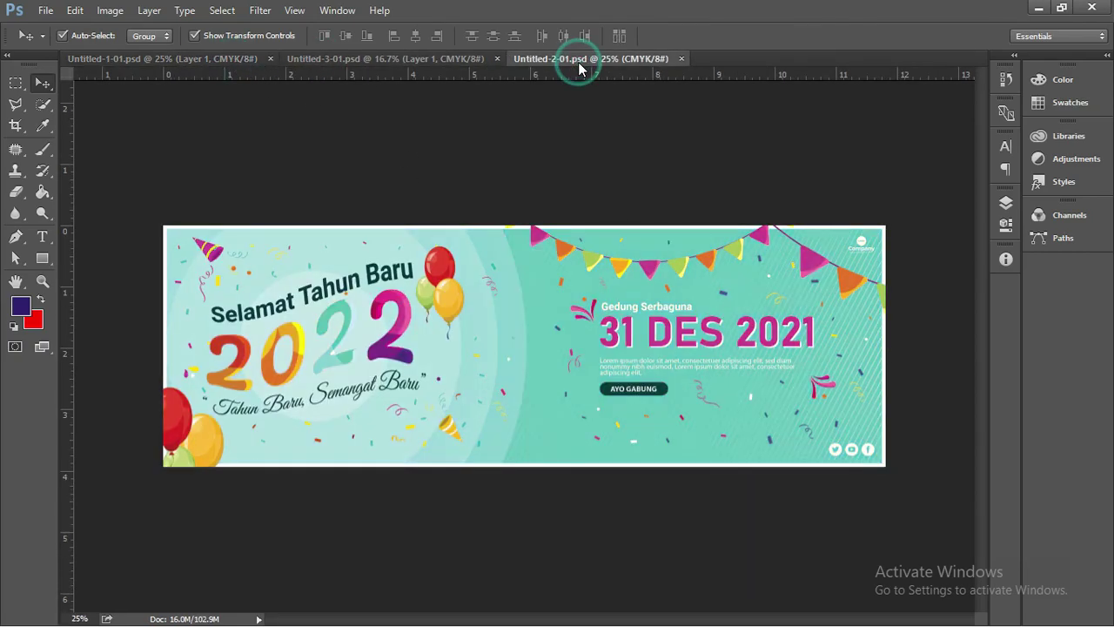
pyautogui.click(394, 58)
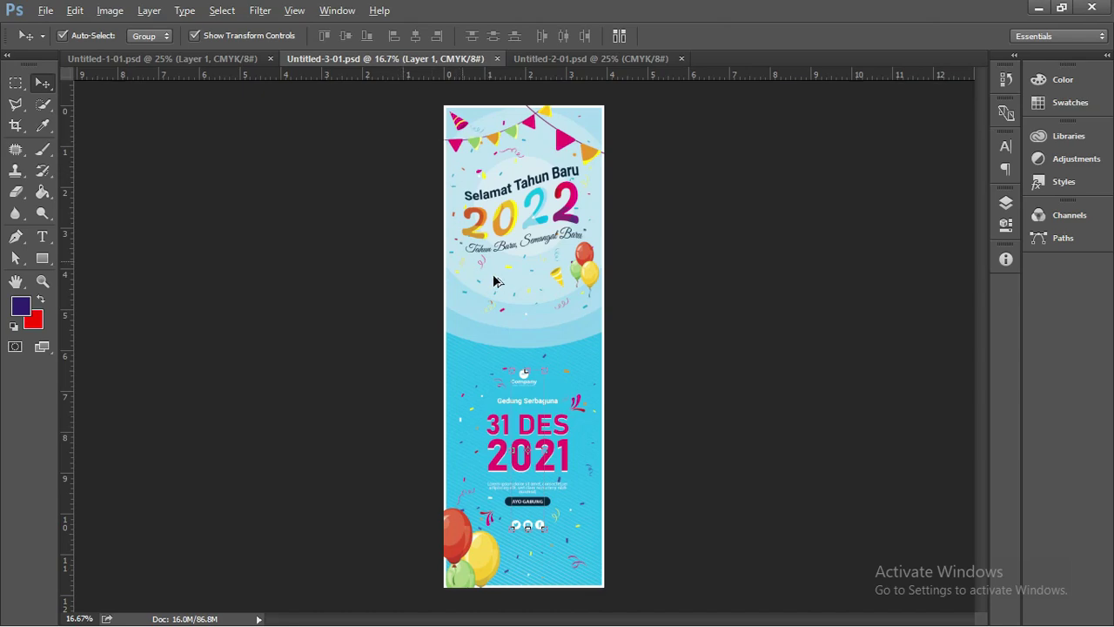
pyautogui.scroll(3, 497, 281)
pyautogui.moveTo(562, 120); pyautogui.dragTo(500, 225)
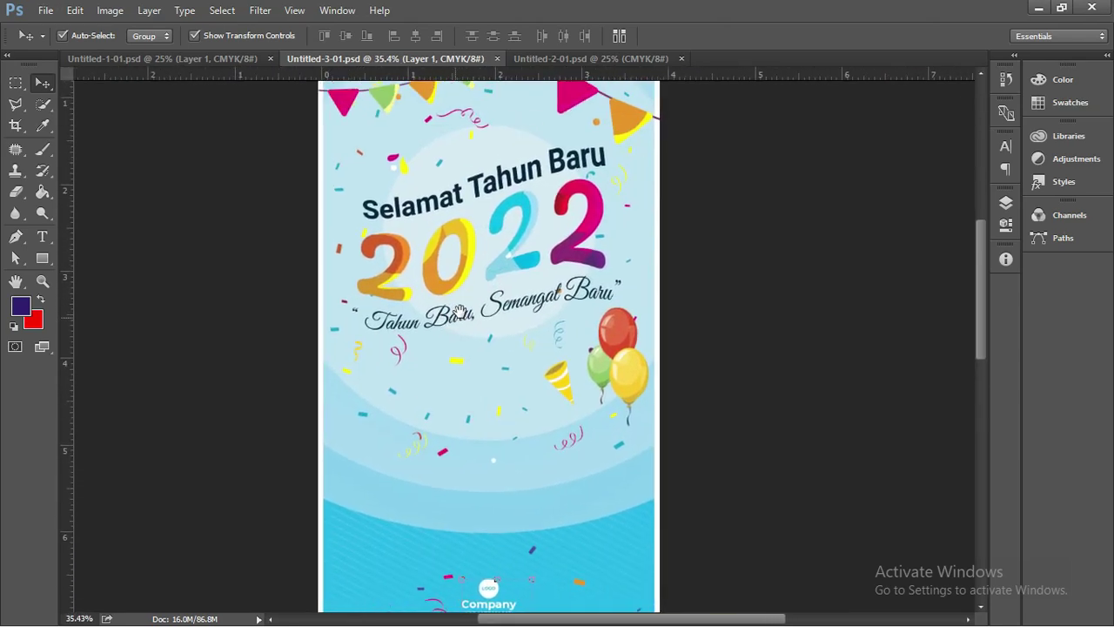
pyautogui.scroll(-1, 501, 225)
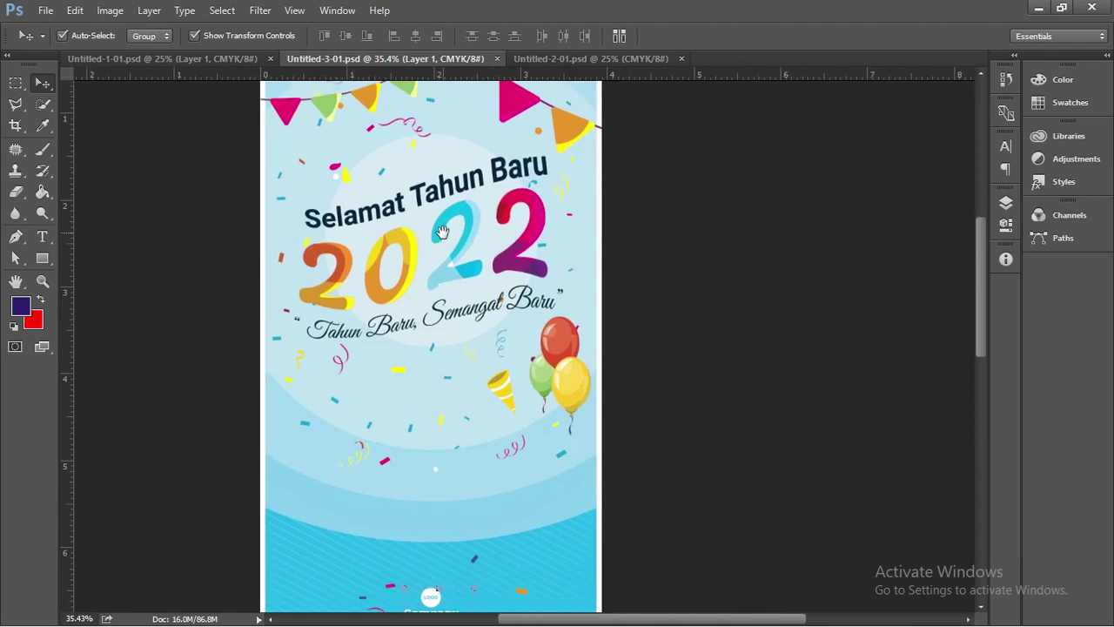
pyautogui.scroll(-2, 444, 274)
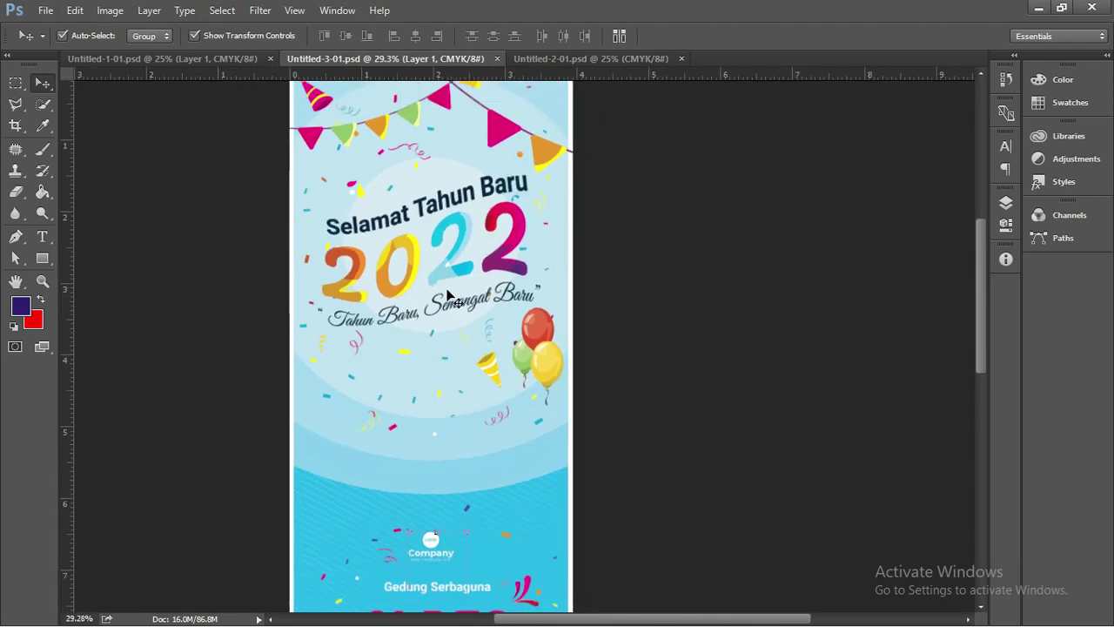
pyautogui.scroll(1, 418, 264)
pyautogui.scroll(-3, 418, 264)
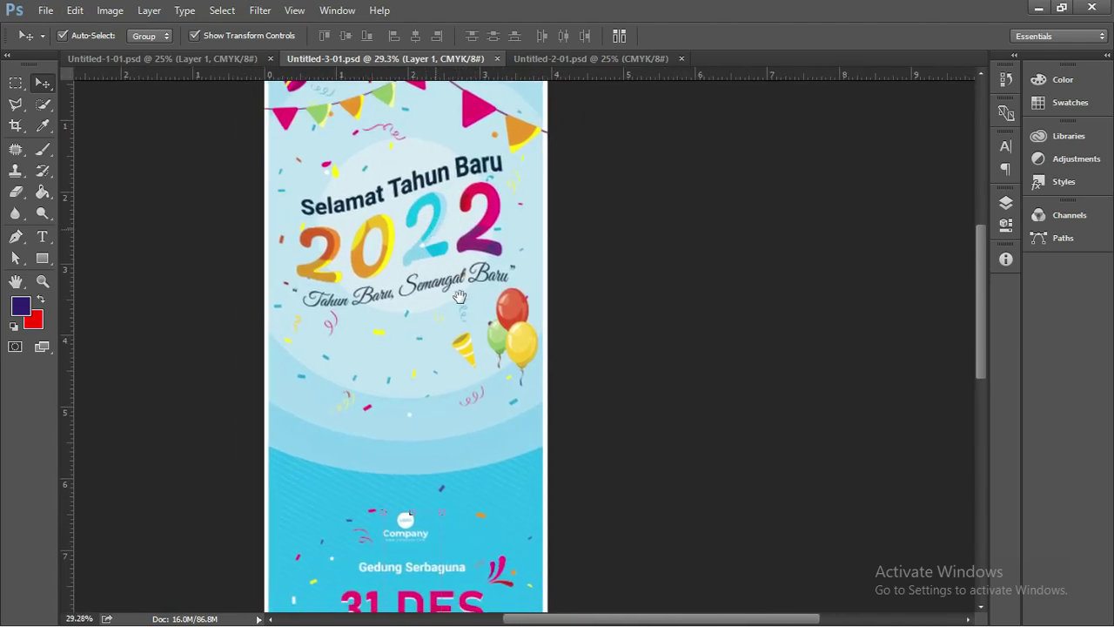
pyautogui.scroll(-1, 453, 330)
pyautogui.scroll(-2, 468, 357)
pyautogui.scroll(-2, 468, 357)
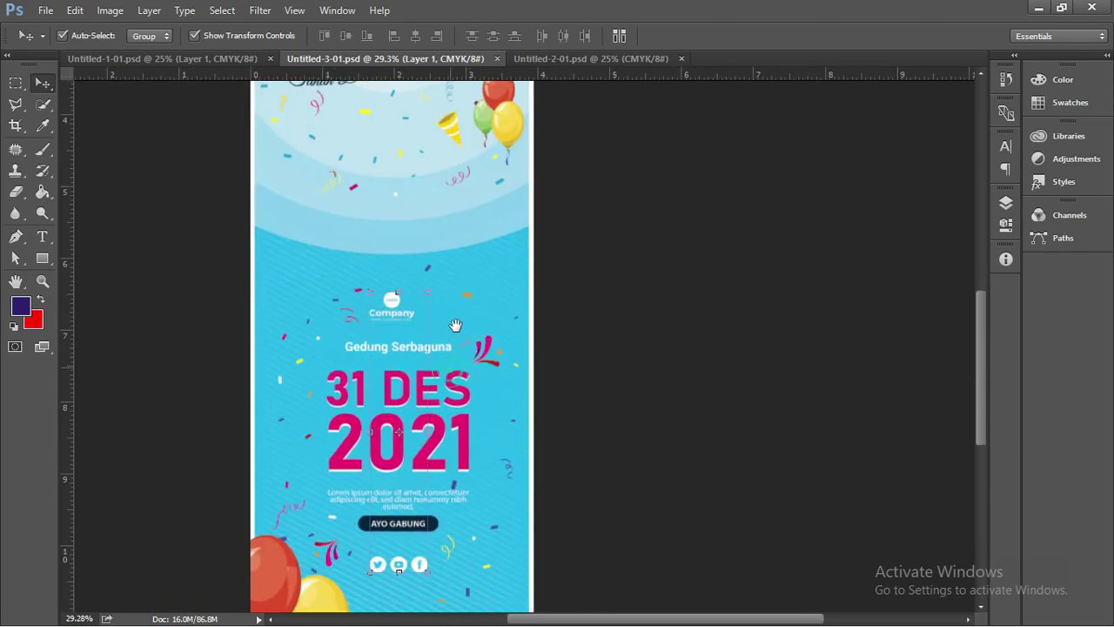
pyautogui.hotkey('ctrl', 'r')
pyautogui.scroll(-2, 457, 357)
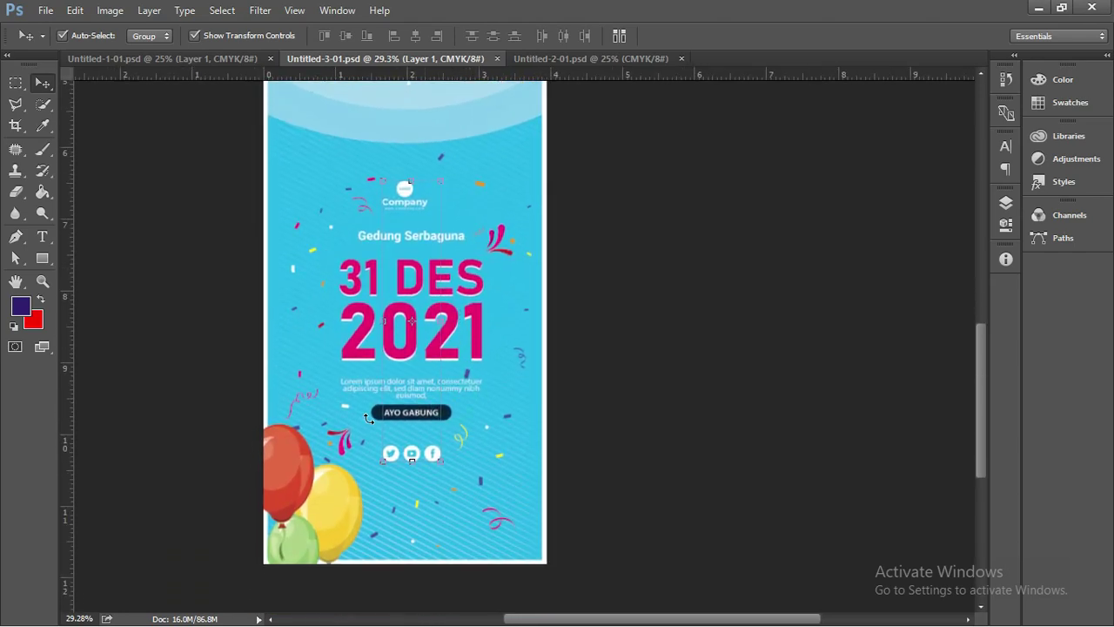
pyautogui.scroll(1, 369, 441)
pyautogui.scroll(-1, 366, 439)
pyautogui.scroll(1, 366, 440)
pyautogui.scroll(1, 368, 438)
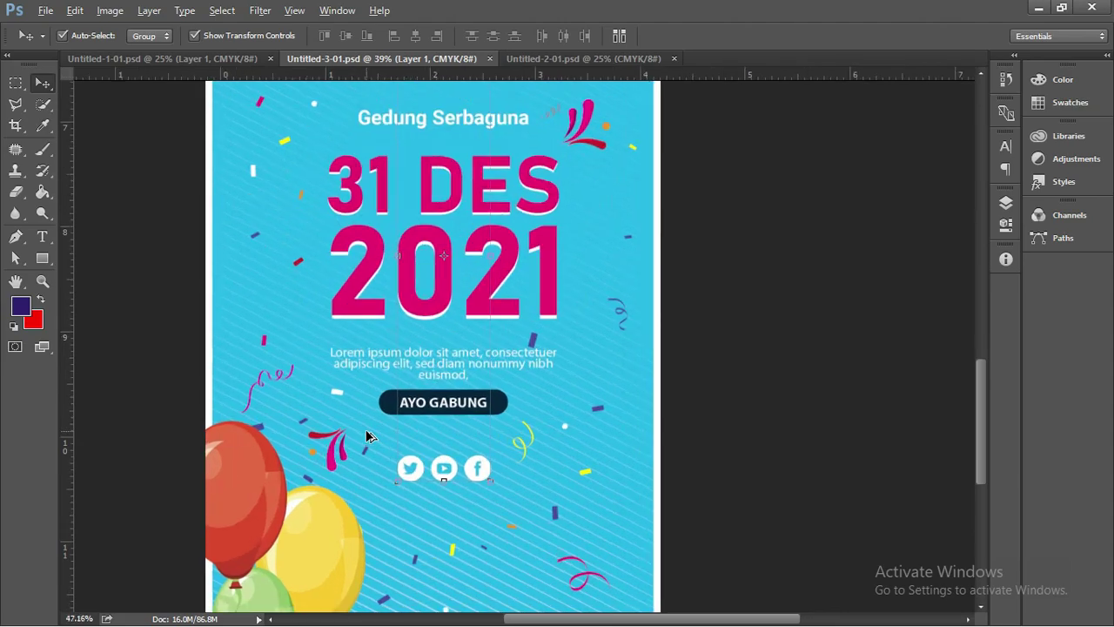
pyautogui.scroll(1, 370, 435)
pyautogui.scroll(-1, 370, 433)
pyautogui.scroll(-1, 383, 430)
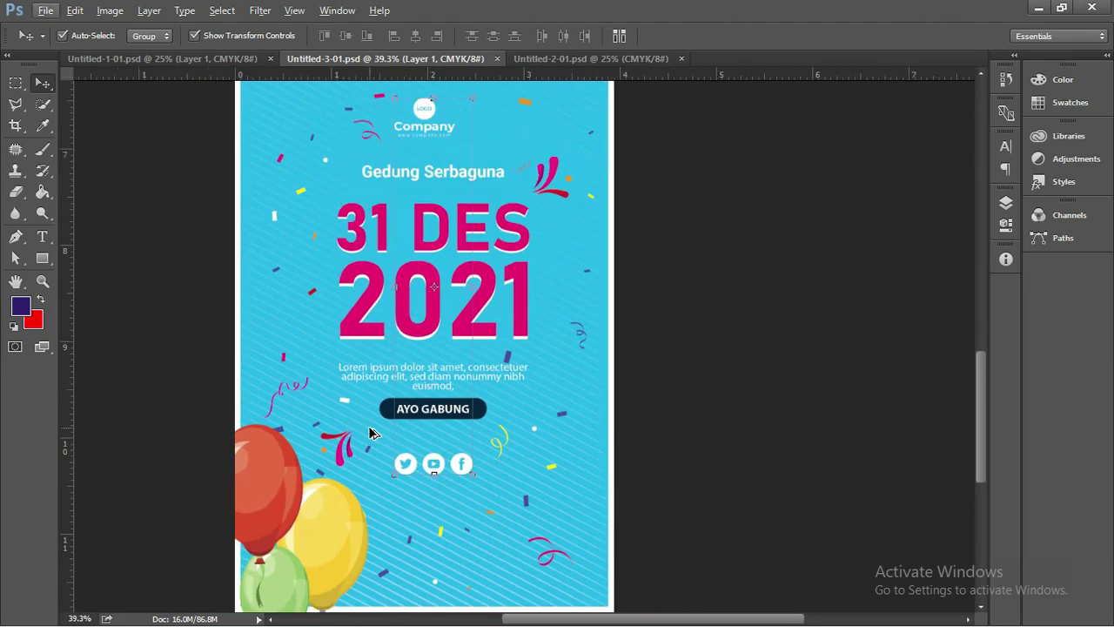
pyautogui.scroll(-1, 414, 418)
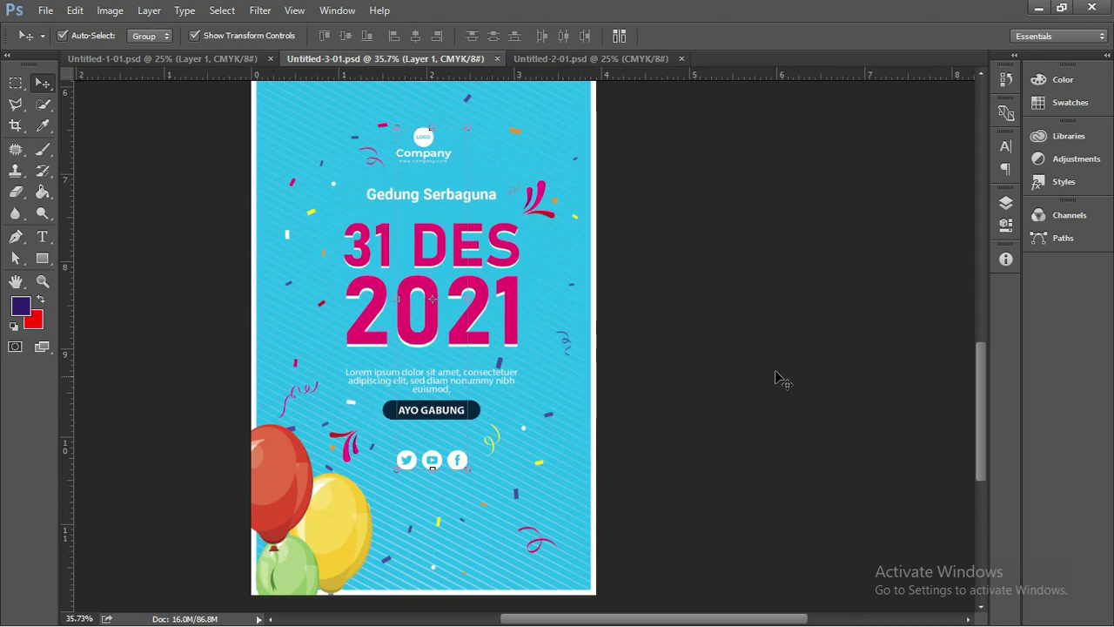
pyautogui.scroll(-1, 531, 350)
pyautogui.scroll(-1, 535, 348)
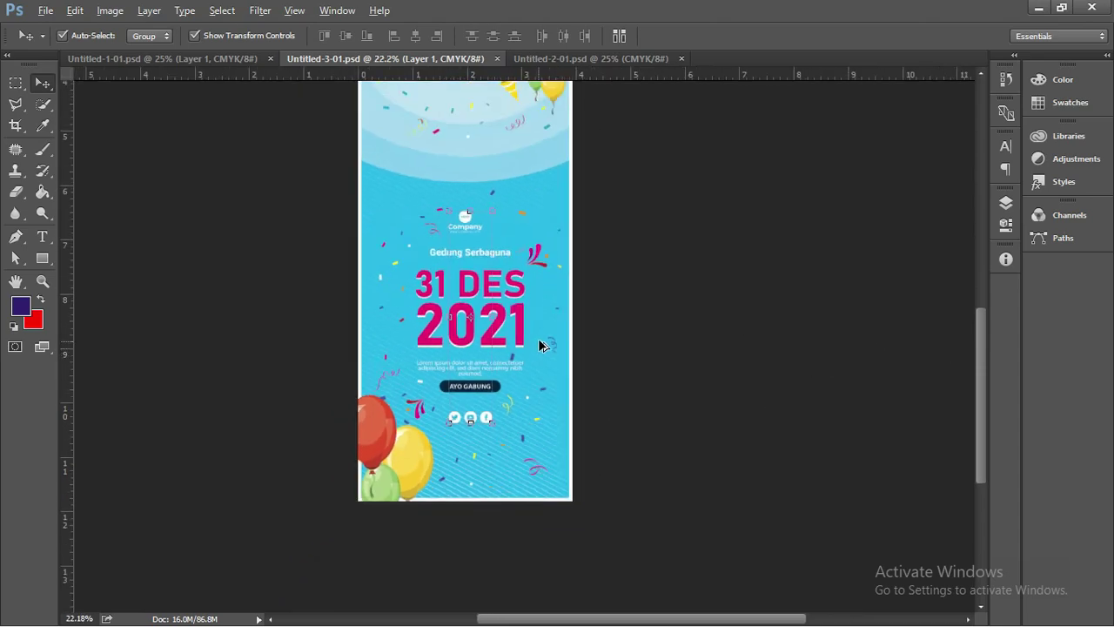
pyautogui.scroll(-1, 543, 345)
pyautogui.moveTo(575, 241); pyautogui.dragTo(561, 302)
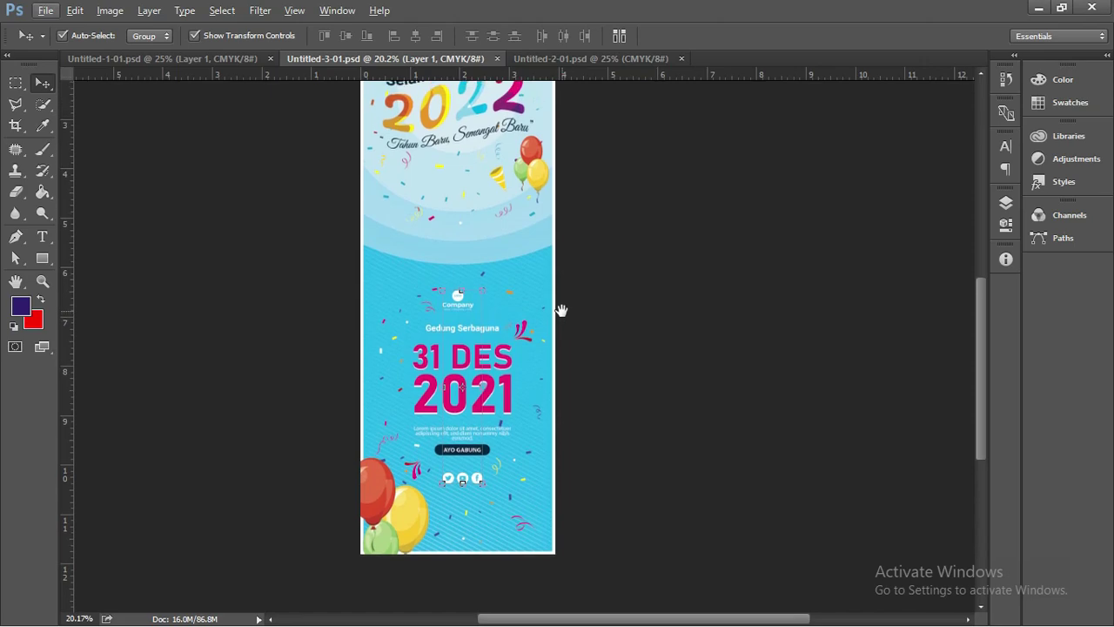
pyautogui.moveTo(534, 247); pyautogui.dragTo(530, 331)
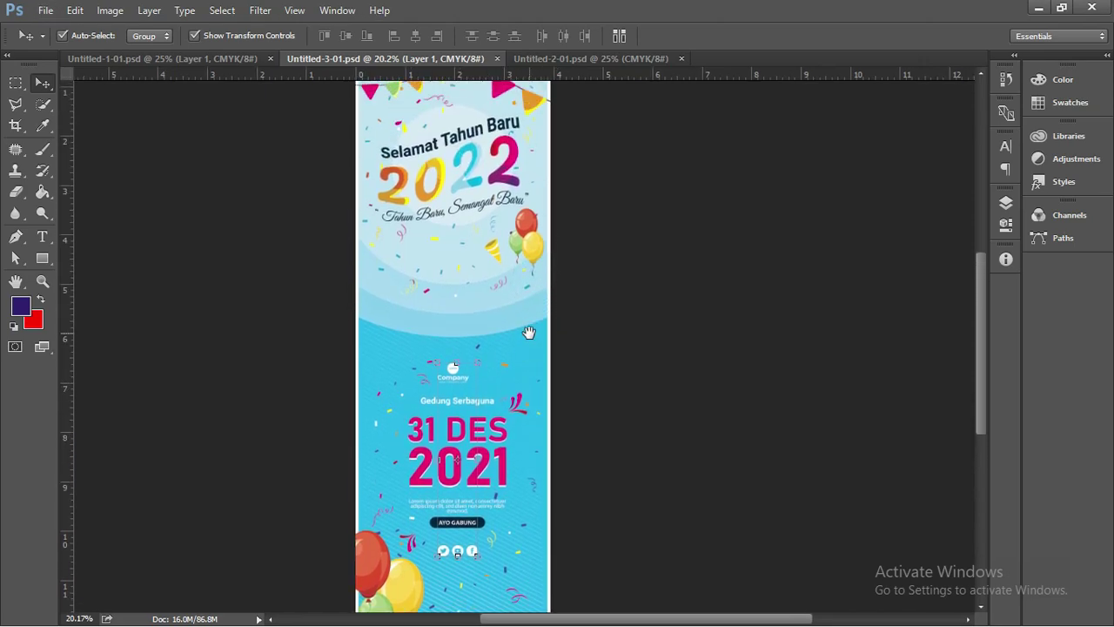
pyautogui.scroll(-1, 570, 336)
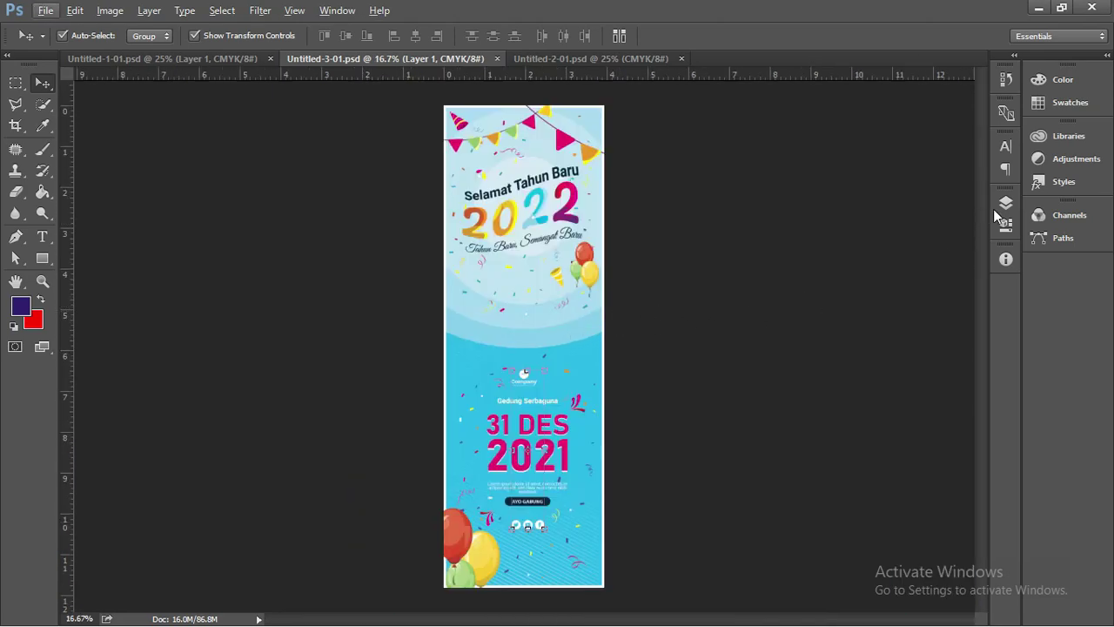
# Show the Layers panel, peek inside the Layer 1 group, and add then delete a test layer.
pyautogui.click(1006, 203)
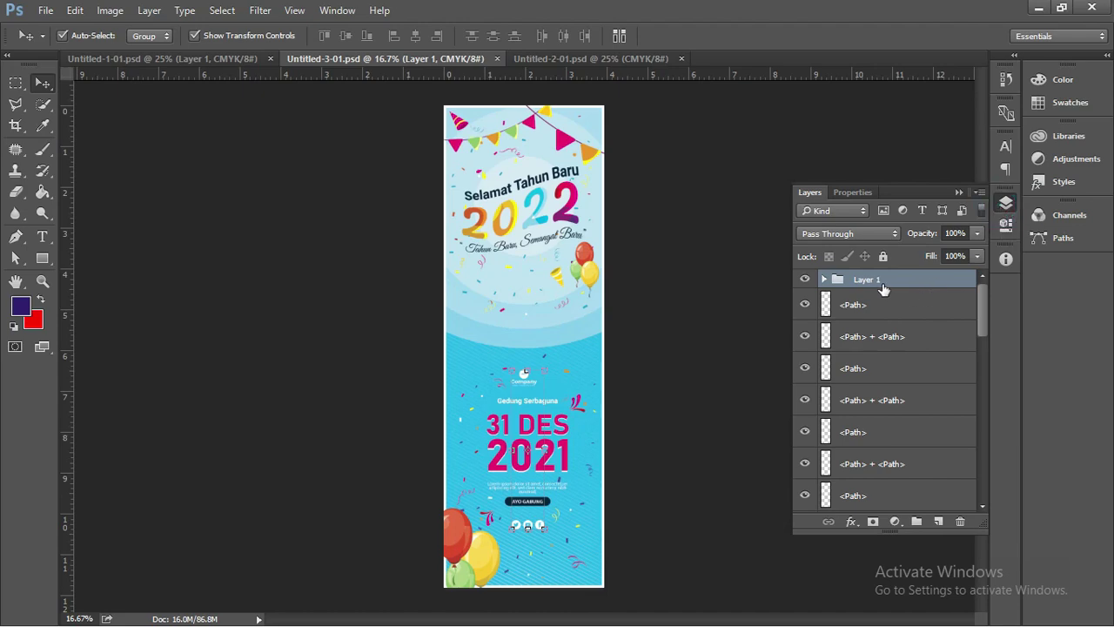
pyautogui.click(824, 280)
pyautogui.click(823, 281)
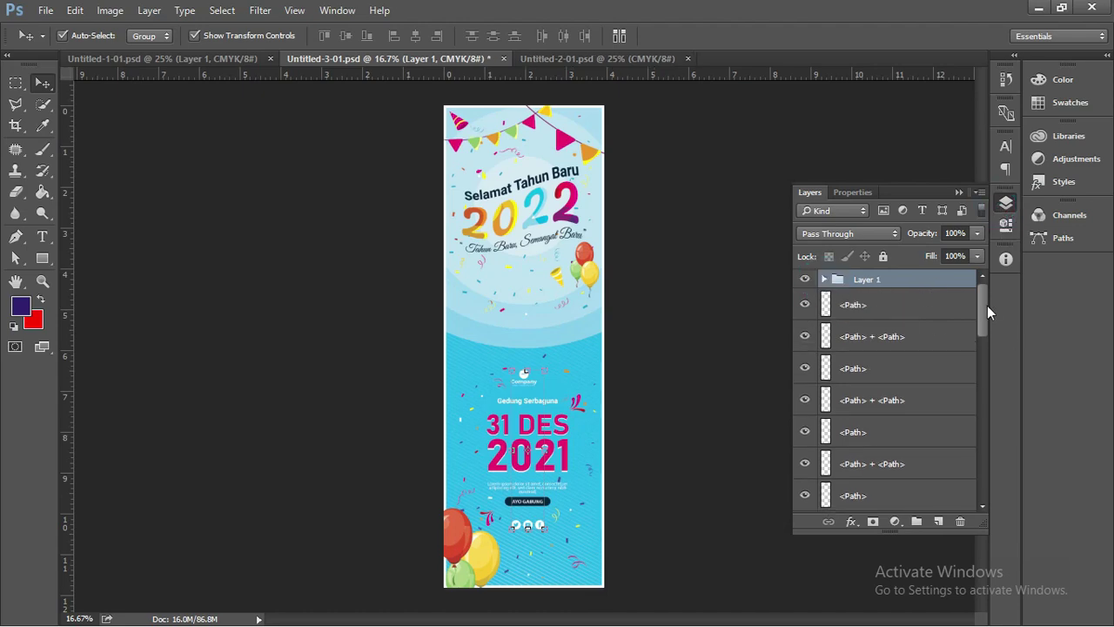
pyautogui.moveTo(982, 304)
pyautogui.mouseDown()
pyautogui.moveTo(982, 372)
pyautogui.moveTo(983, 277)
pyautogui.mouseUp()
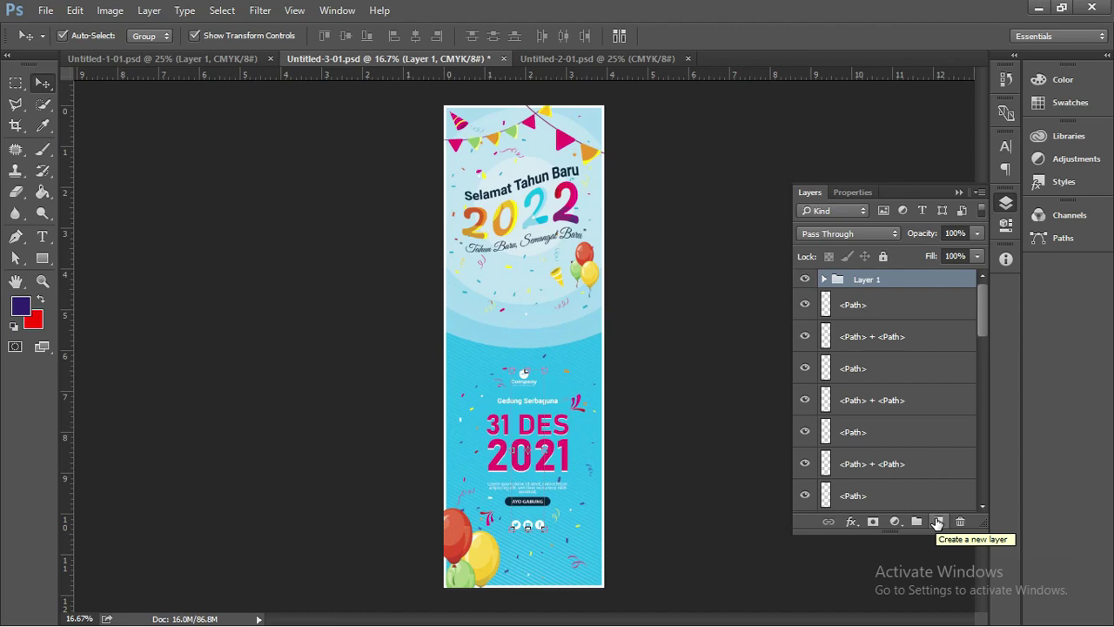
pyautogui.click(938, 522)
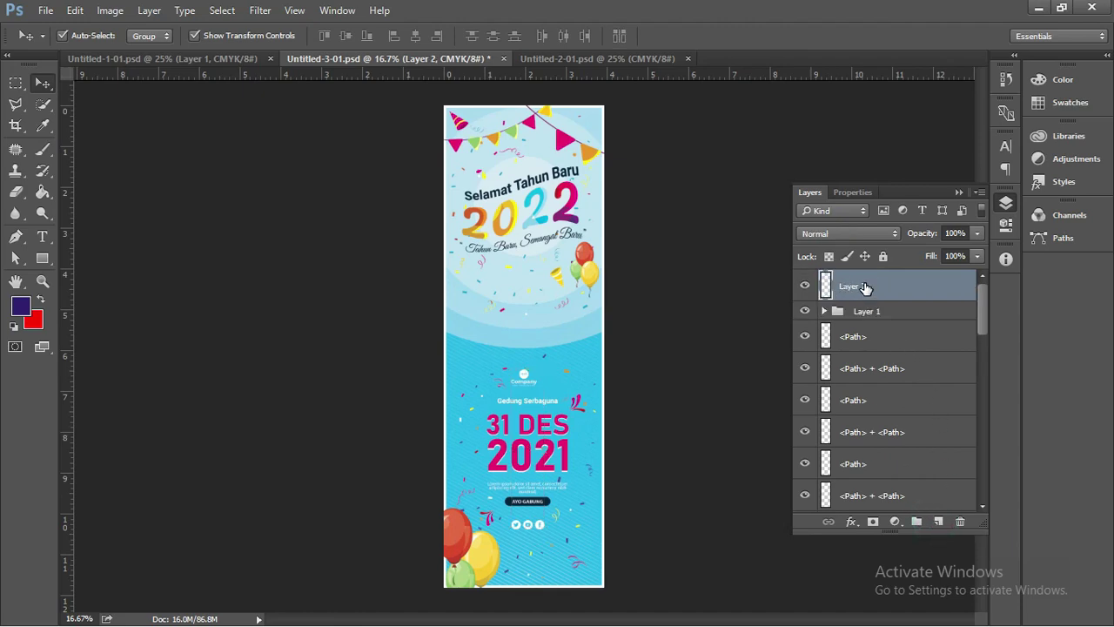
pyautogui.press('Delete')
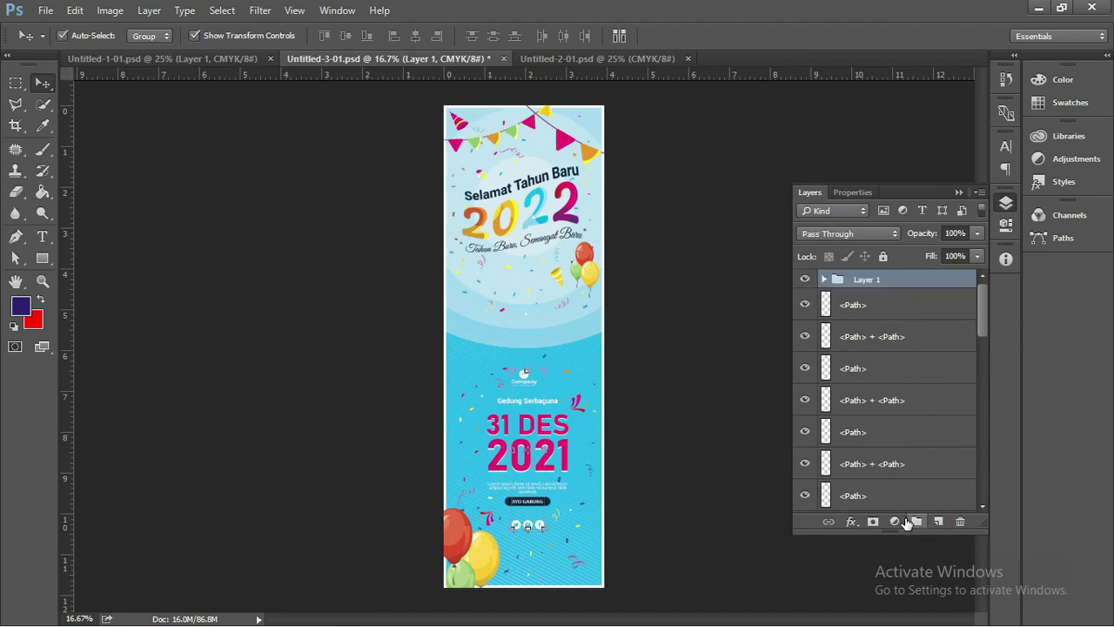
# Add a Hue/Saturation 1 adjustment layer with Hue -51, Saturation +4, Lightness +13.
pyautogui.click(896, 523)
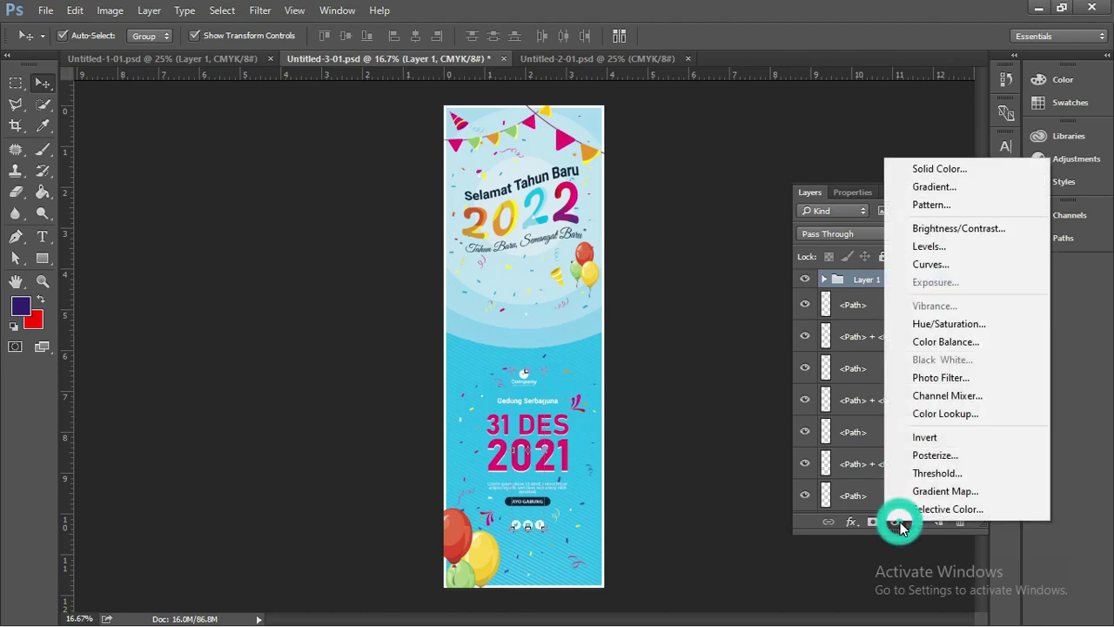
pyautogui.click(954, 327)
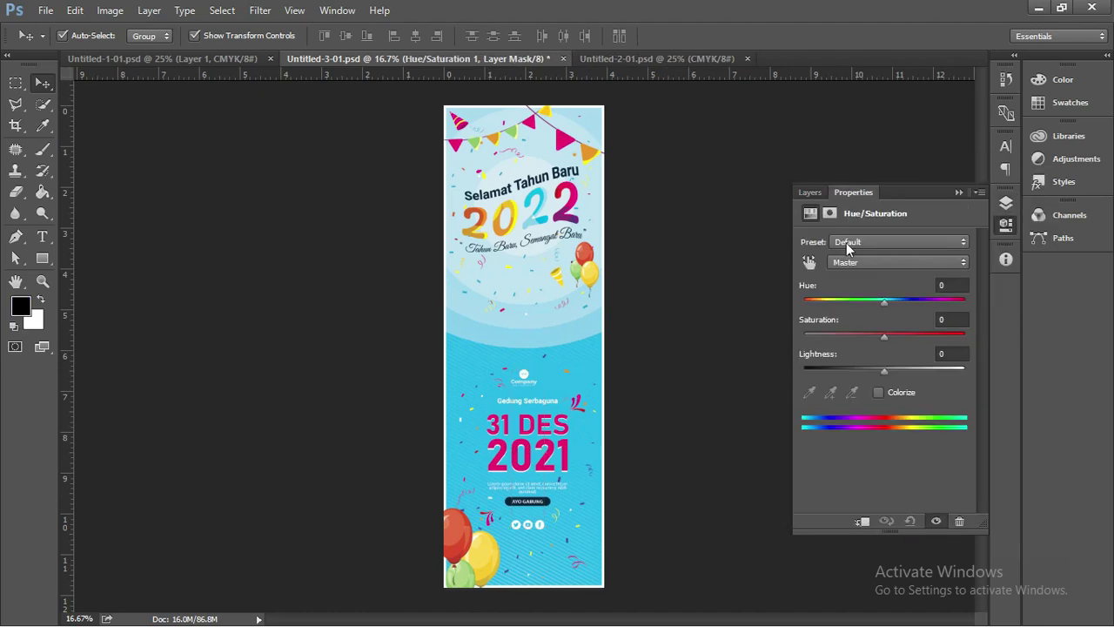
pyautogui.moveTo(885, 300)
pyautogui.mouseDown()
pyautogui.moveTo(863, 301)
pyautogui.moveTo(881, 302)
pyautogui.moveTo(910, 333)
pyautogui.moveTo(846, 302)
pyautogui.mouseUp()
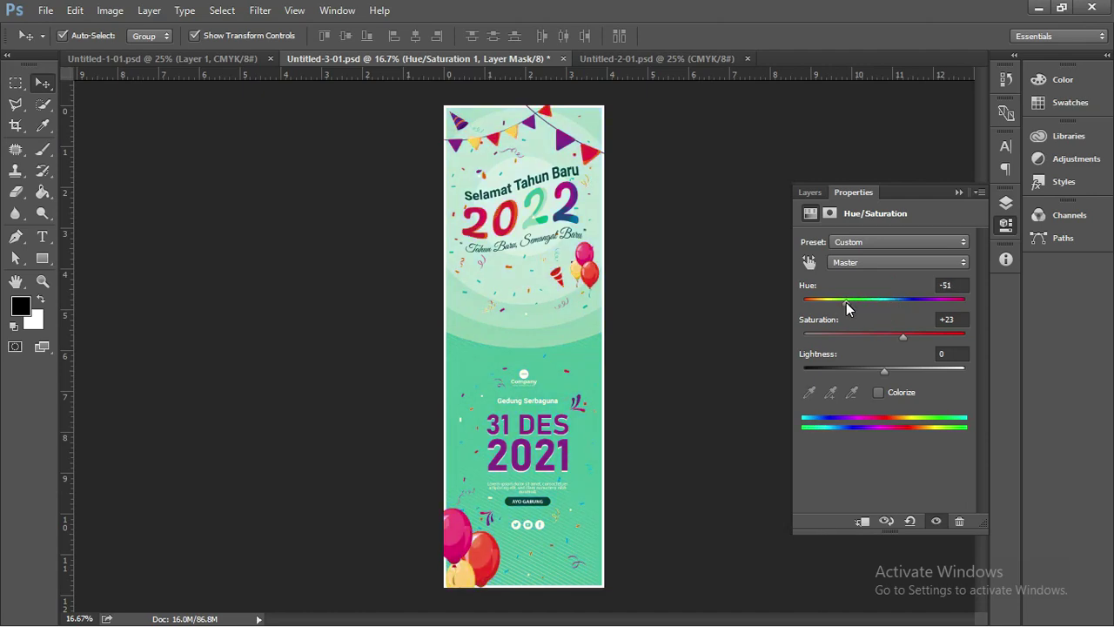
pyautogui.moveTo(885, 371)
pyautogui.mouseDown()
pyautogui.moveTo(899, 373)
pyautogui.moveTo(930, 337)
pyautogui.moveTo(888, 336)
pyautogui.mouseUp()
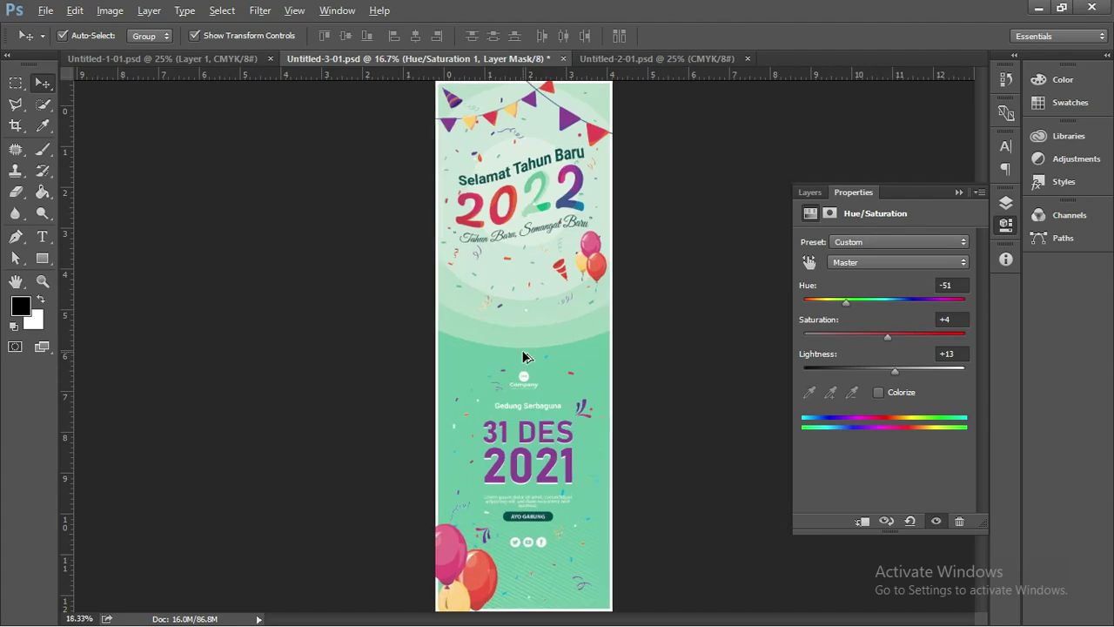
pyautogui.scroll(5, 509, 341)
pyautogui.moveTo(556, 415); pyautogui.dragTo(556, 153)
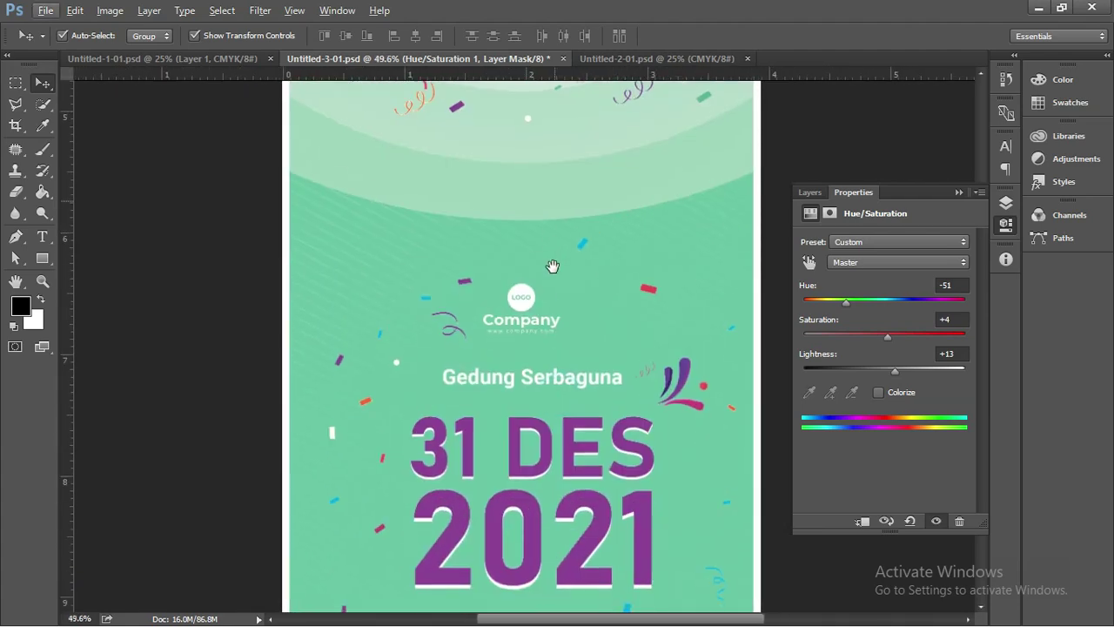
pyautogui.scroll(-1, 552, 319)
pyautogui.scroll(-1, 554, 326)
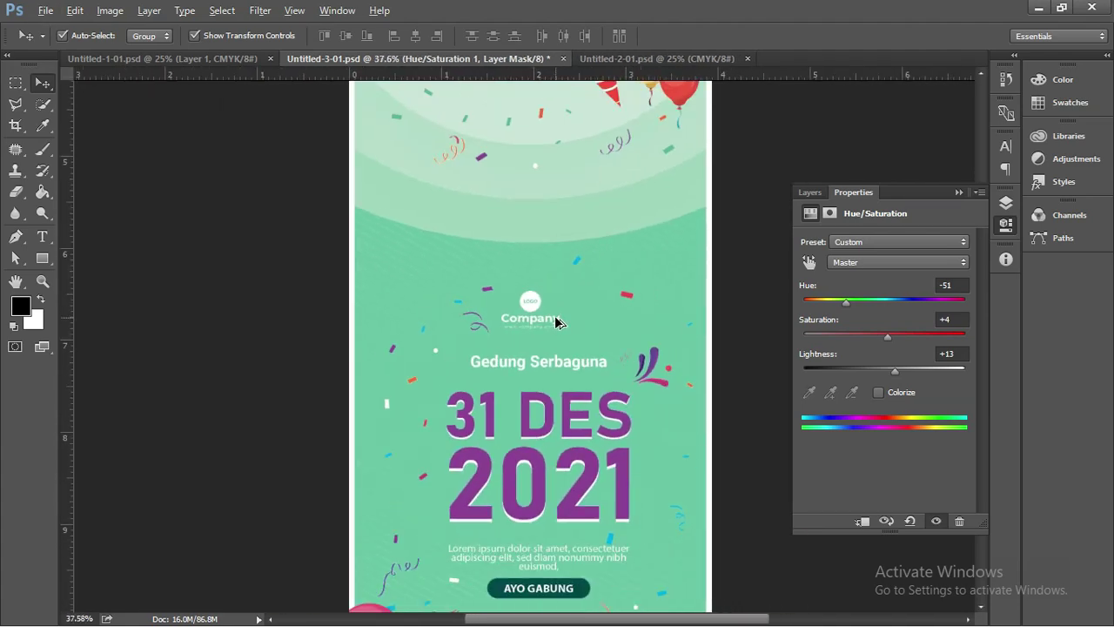
pyautogui.scroll(-1, 555, 325)
pyautogui.moveTo(556, 329); pyautogui.dragTo(535, 325)
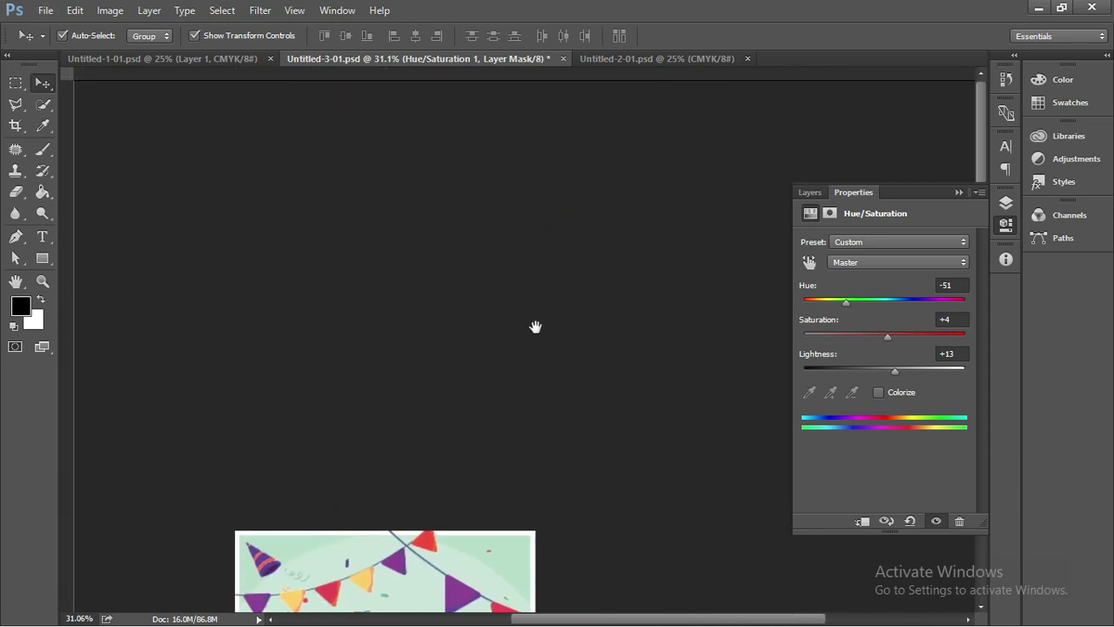
pyautogui.moveTo(442, 443); pyautogui.dragTo(510, 223)
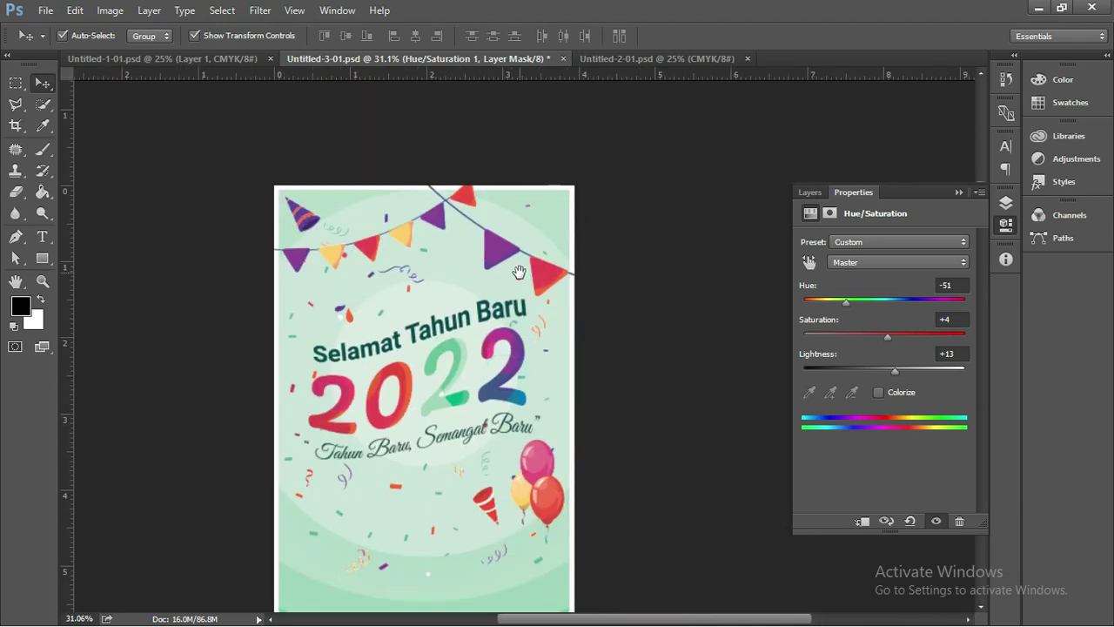
pyautogui.moveTo(539, 374); pyautogui.dragTo(557, 313)
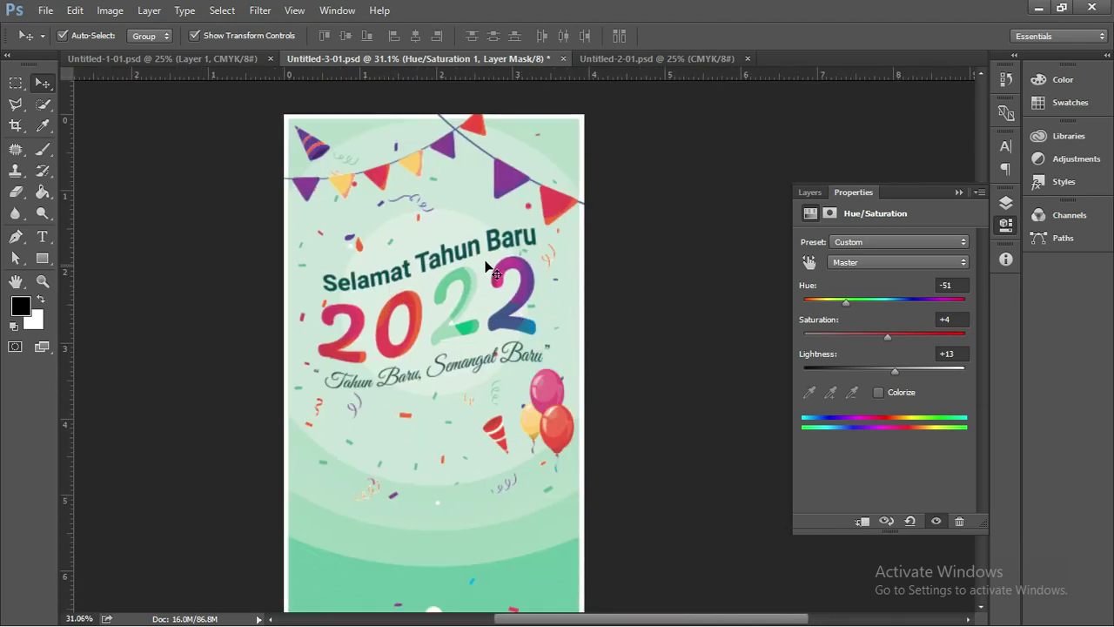
pyautogui.moveTo(465, 595)
pyautogui.mouseDown()
pyautogui.moveTo(481, 378)
pyautogui.moveTo(468, 356)
pyautogui.mouseUp()
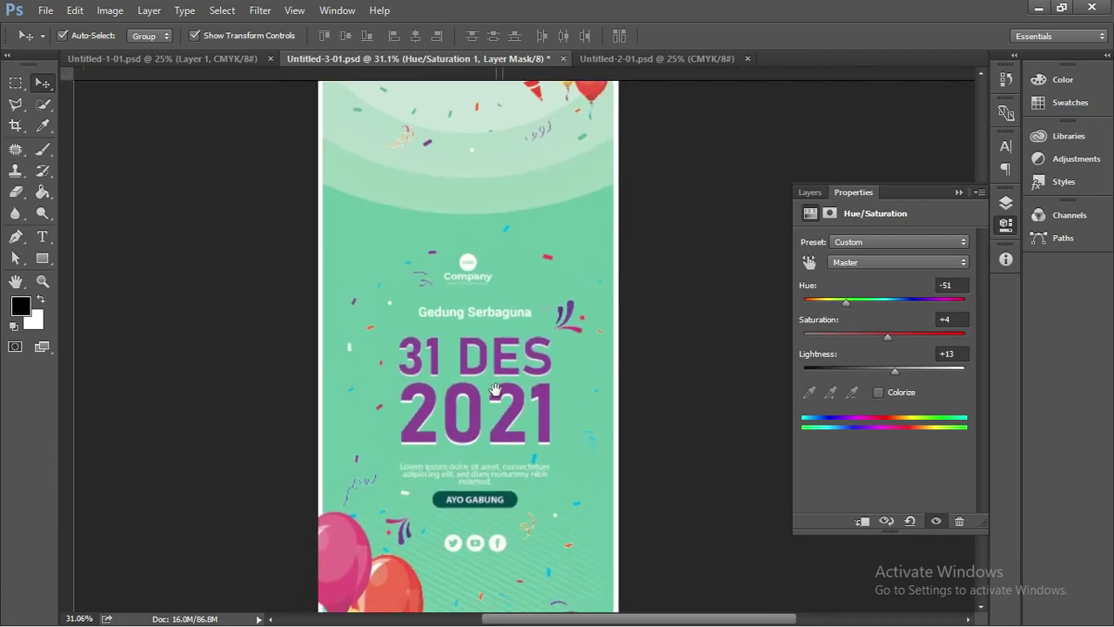
pyautogui.scroll(2, 466, 287)
pyautogui.scroll(1, 464, 280)
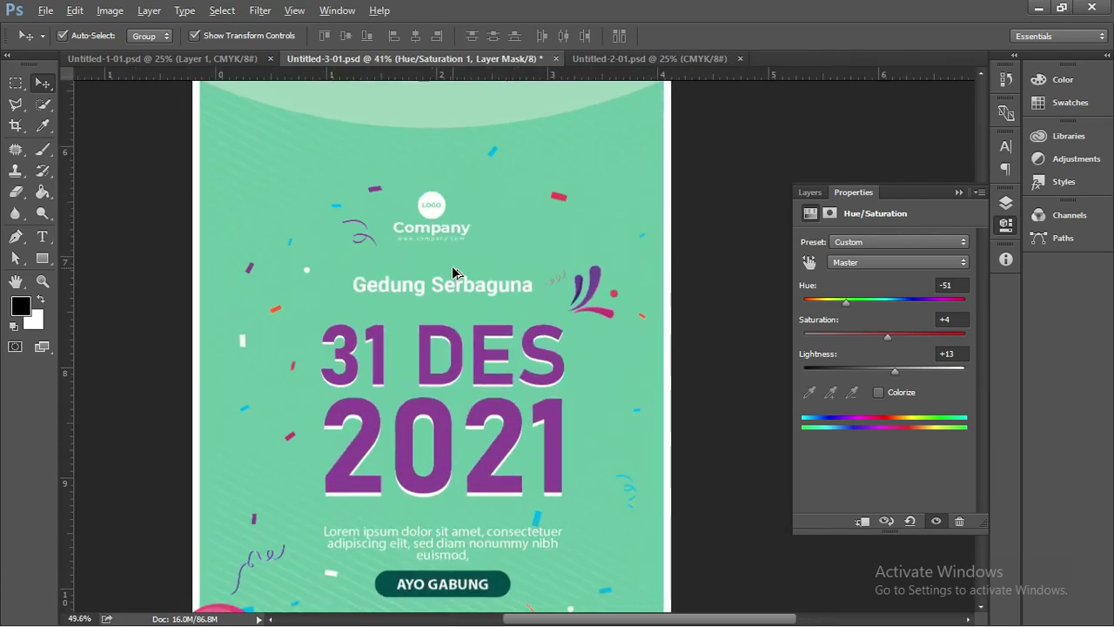
pyautogui.scroll(1, 457, 262)
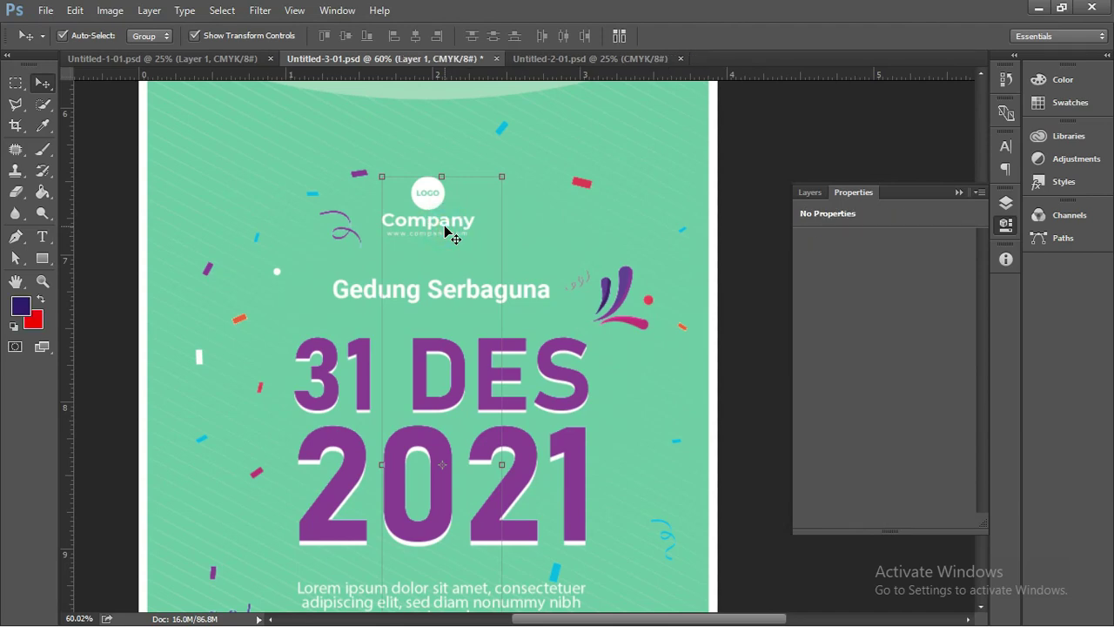
# Ungroup the Layer 1 group into separate layers.
pyautogui.click(453, 231)
pyautogui.click(958, 191)
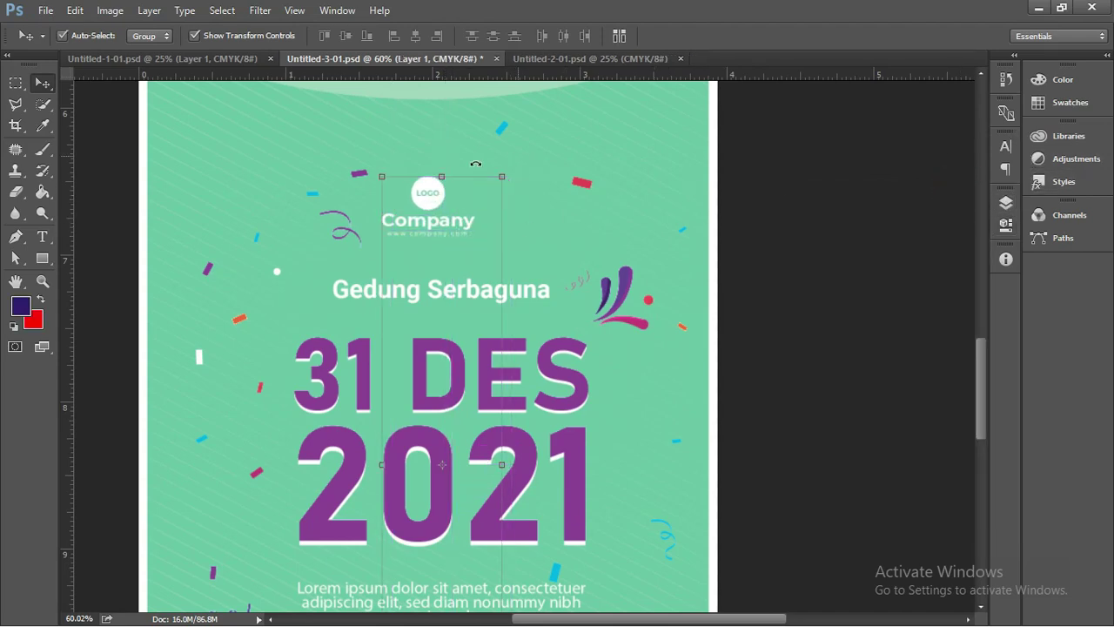
pyautogui.keyDown('alt'); pyautogui.scroll(-1, 441, 198); pyautogui.keyUp('alt')
pyautogui.keyDown('alt'); pyautogui.scroll(-1, 443, 203); pyautogui.keyUp('alt')
pyautogui.keyDown('alt'); pyautogui.scroll(-1, 446, 207); pyautogui.keyUp('alt')
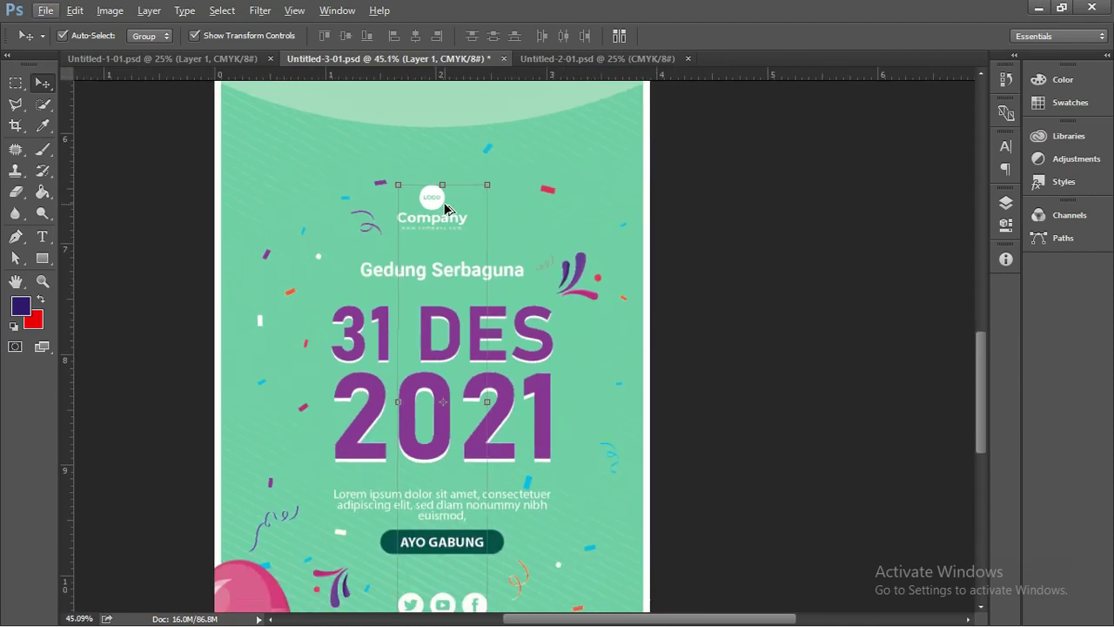
pyautogui.click(1006, 203)
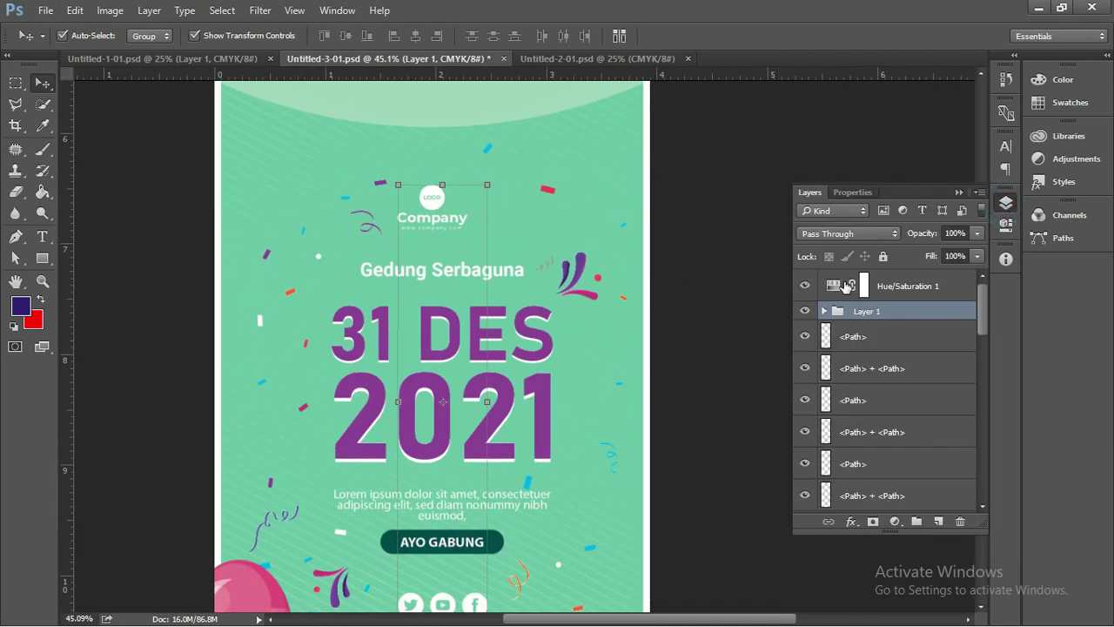
pyautogui.rightClick(857, 311)
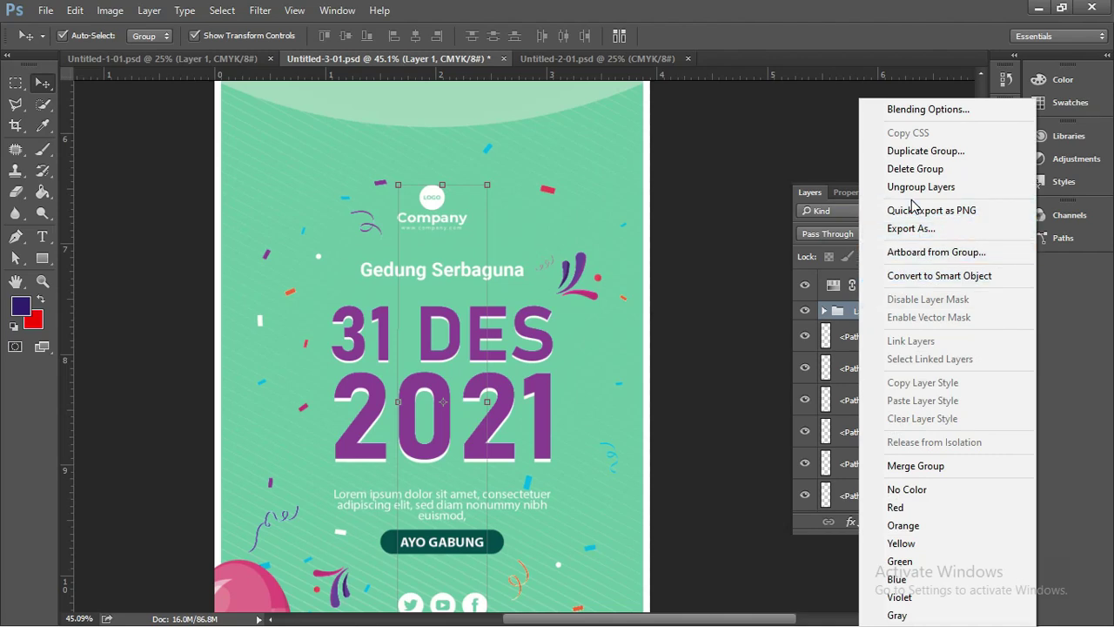
pyautogui.click(914, 186)
# Ungroup the Company logo's nested <Group> into its individual layers.
pyautogui.click(728, 202)
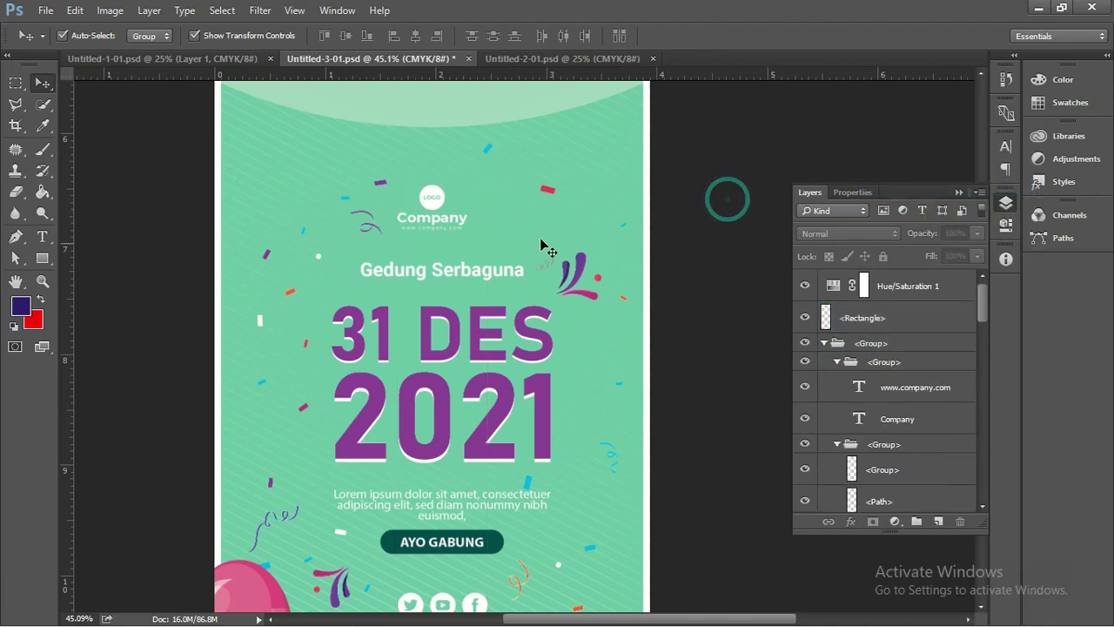
pyautogui.click(432, 199)
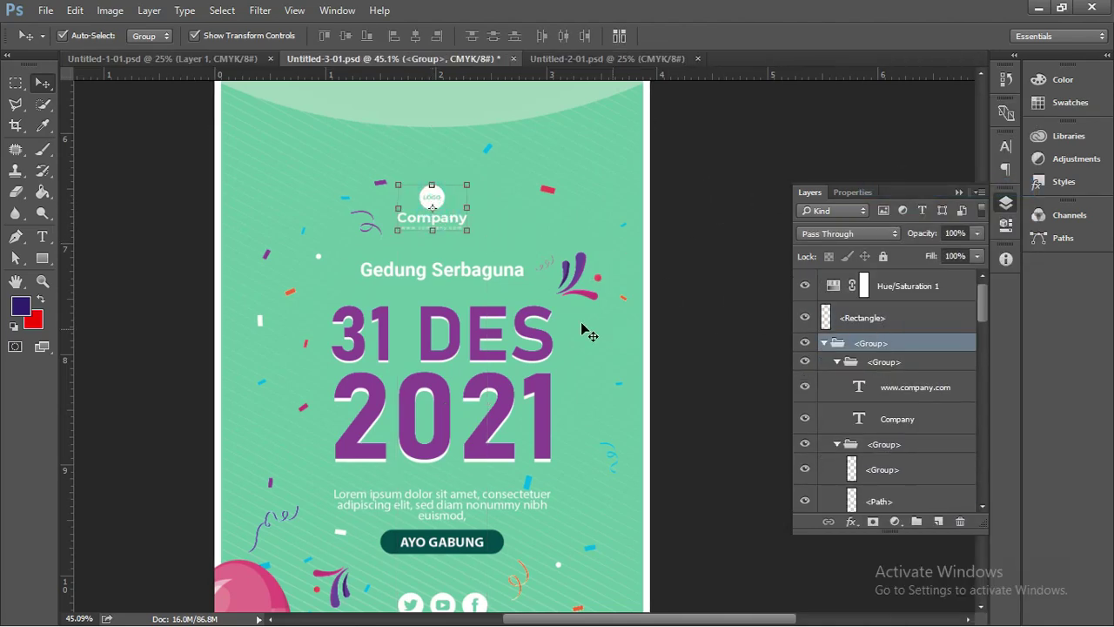
pyautogui.rightClick(905, 347)
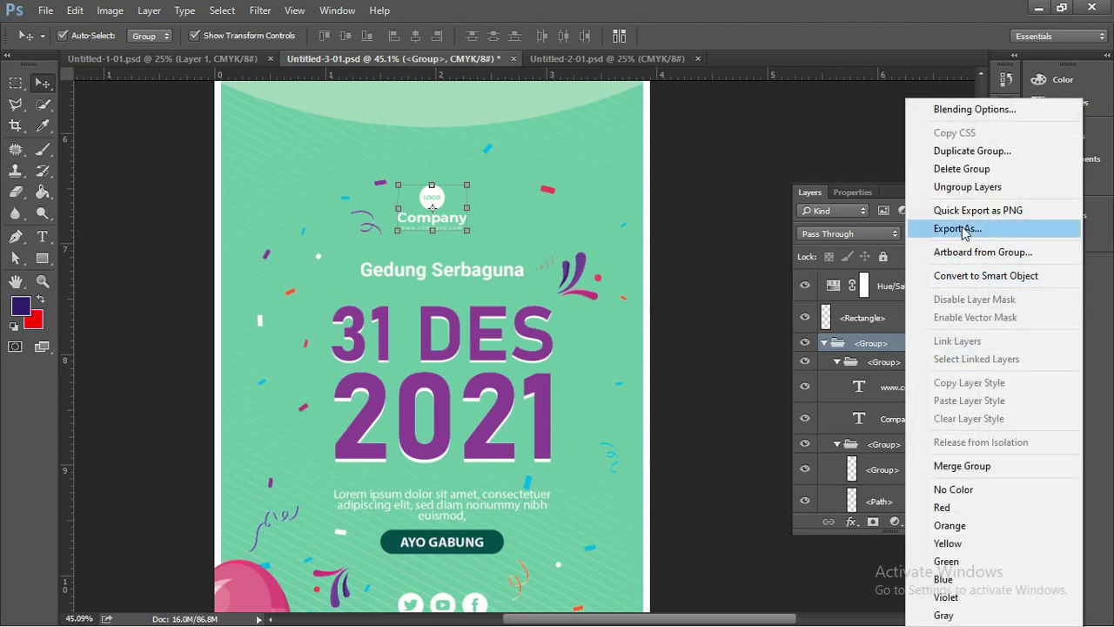
pyautogui.click(923, 187)
pyautogui.click(769, 239)
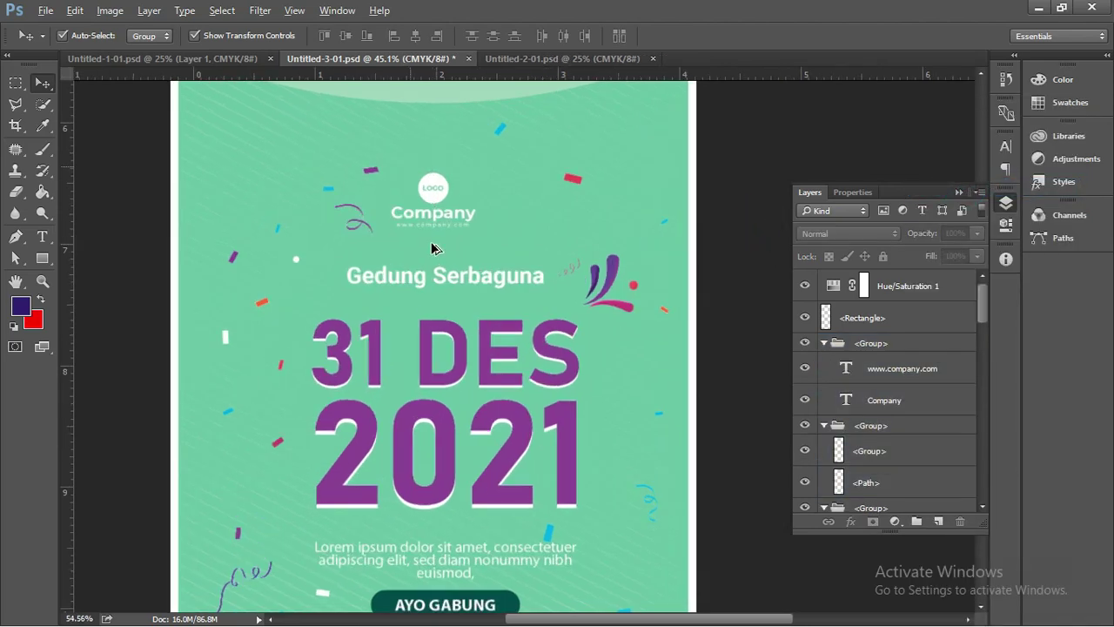
pyautogui.scroll(5, 427, 239)
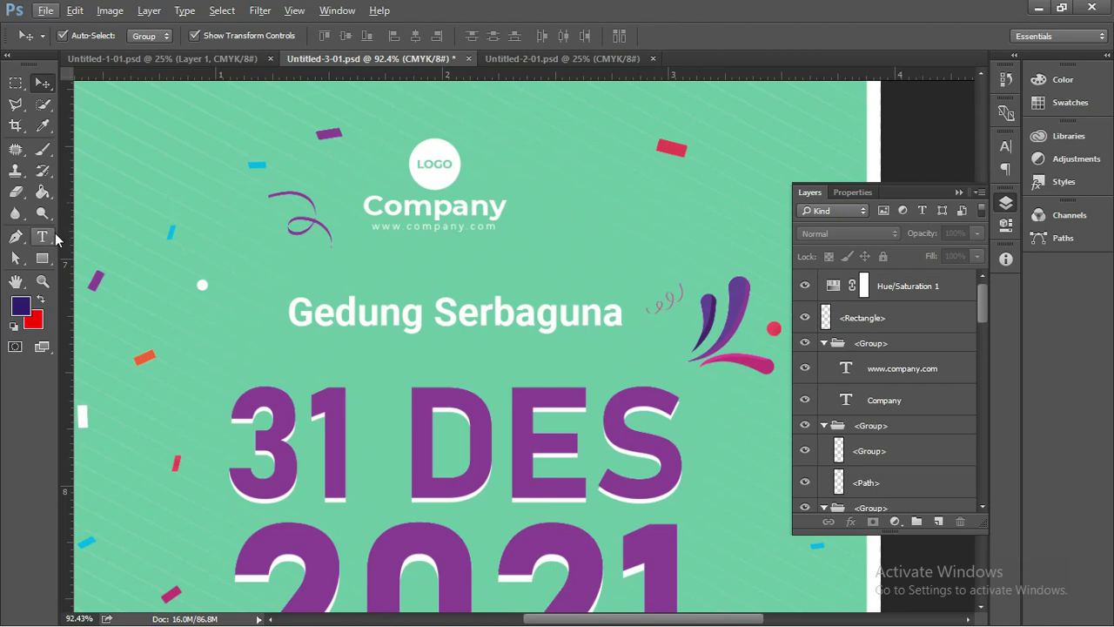
pyautogui.click(42, 236)
pyautogui.click(430, 209)
pyautogui.hotkey('ctrl', 'Return')
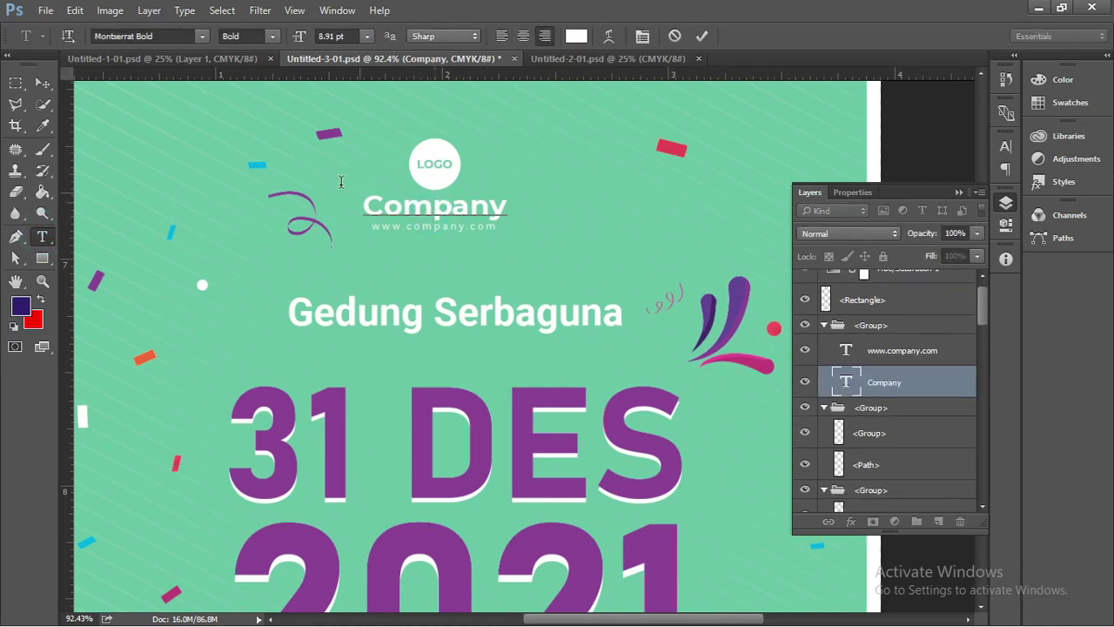
pyautogui.click(42, 82)
pyautogui.click(381, 321)
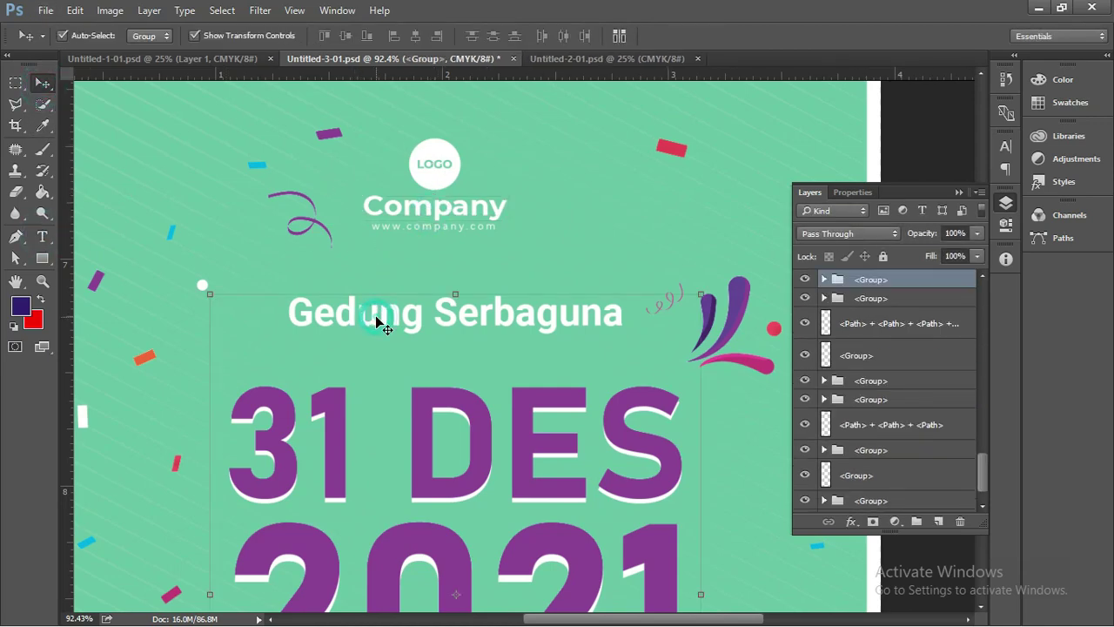
pyautogui.scroll(-1, 392, 319)
pyautogui.scroll(-1, 396, 319)
pyautogui.scroll(-1, 396, 319)
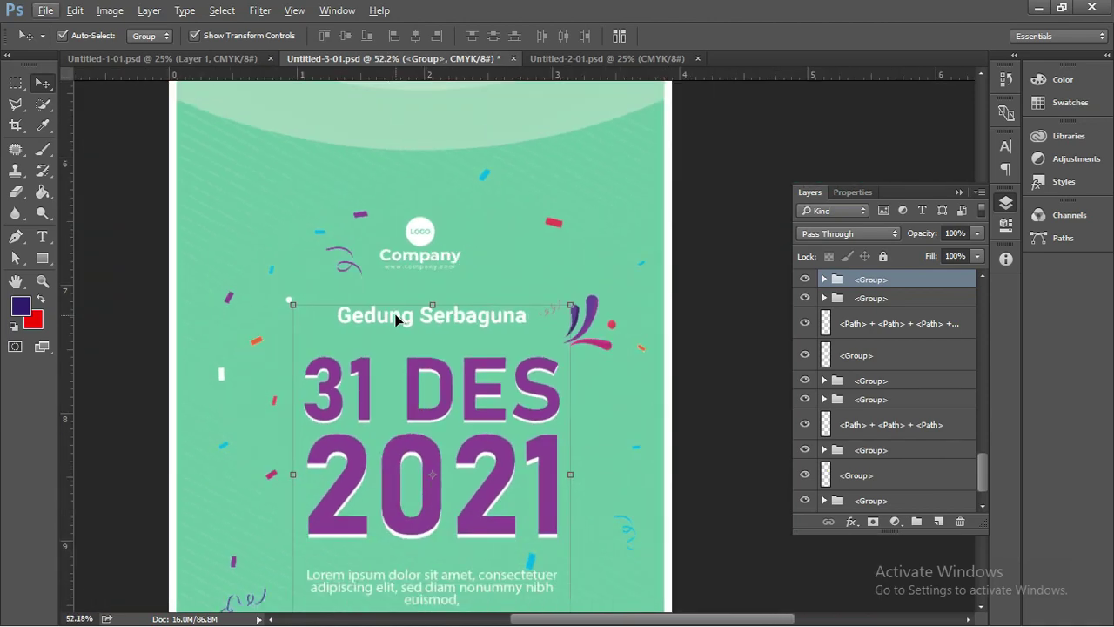
pyautogui.scroll(-1, 393, 319)
pyautogui.scroll(-1, 391, 317)
pyautogui.scroll(-1, 450, 240)
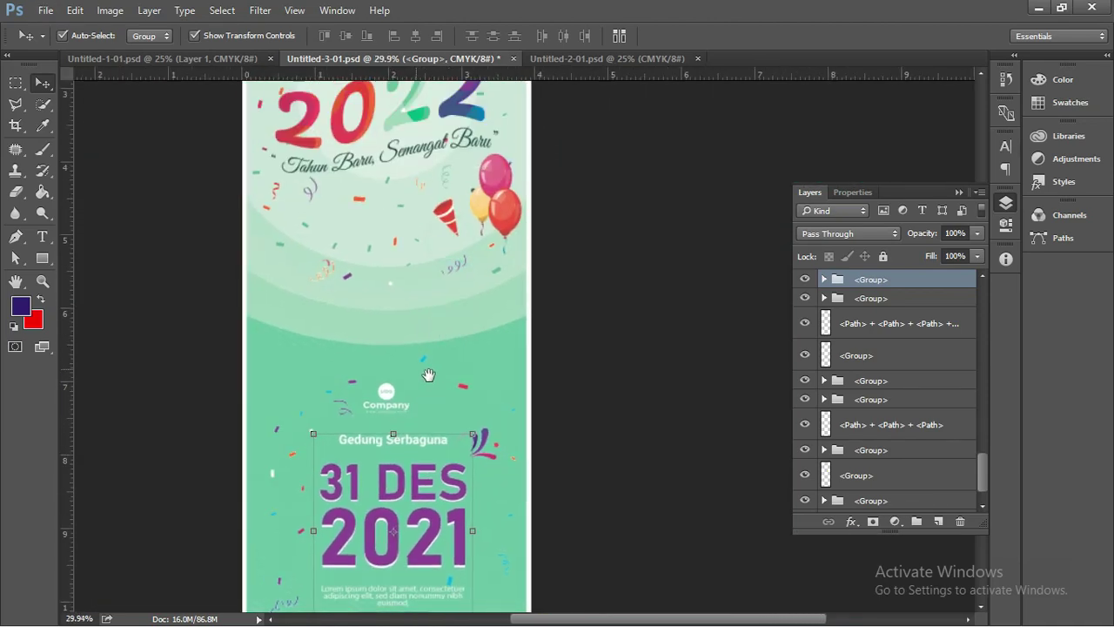
pyautogui.moveTo(450, 239)
pyautogui.mouseDown()
pyautogui.moveTo(444, 392)
pyautogui.moveTo(437, 383)
pyautogui.mouseUp()
pyautogui.scroll(-1, 444, 392)
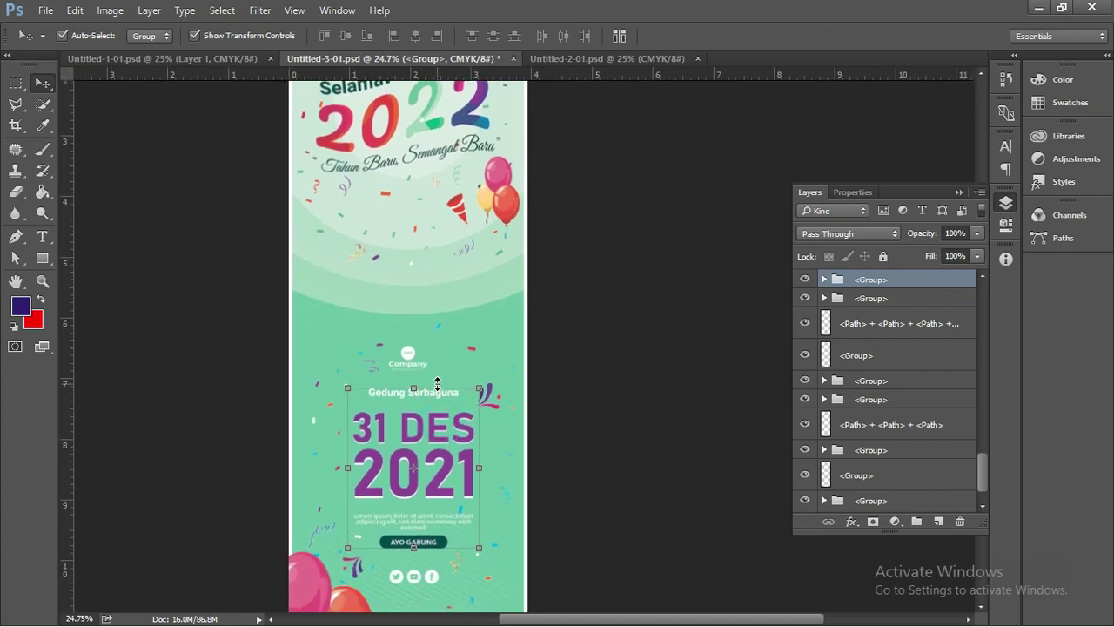
pyautogui.scroll(1, 436, 423)
pyautogui.scroll(1, 439, 456)
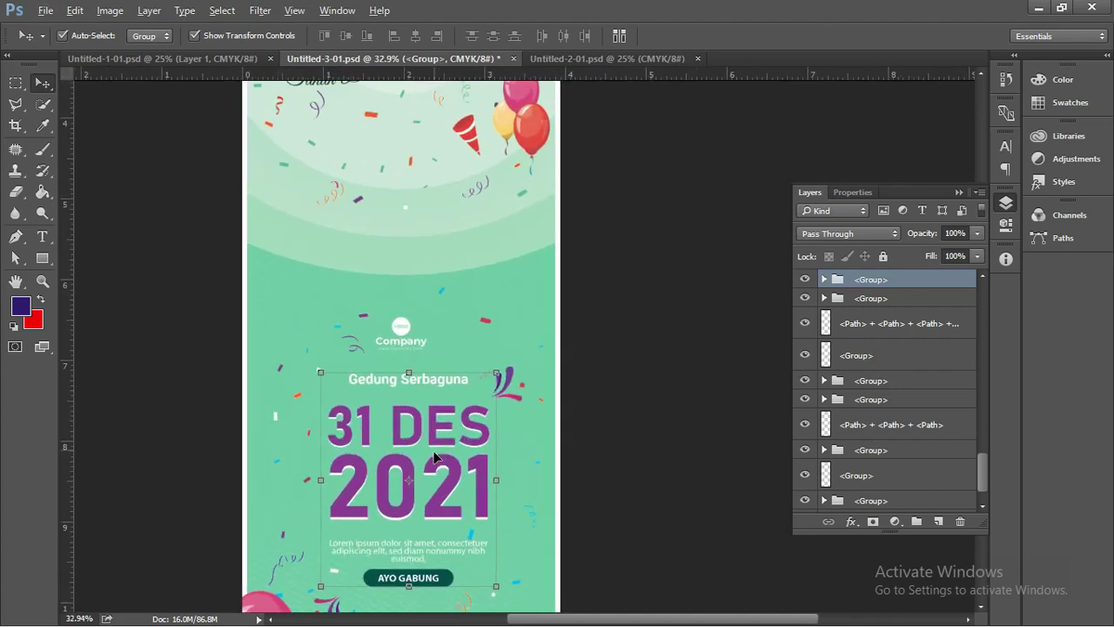
pyautogui.scroll(1, 441, 464)
pyautogui.scroll(2, 440, 464)
pyautogui.scroll(2, 438, 470)
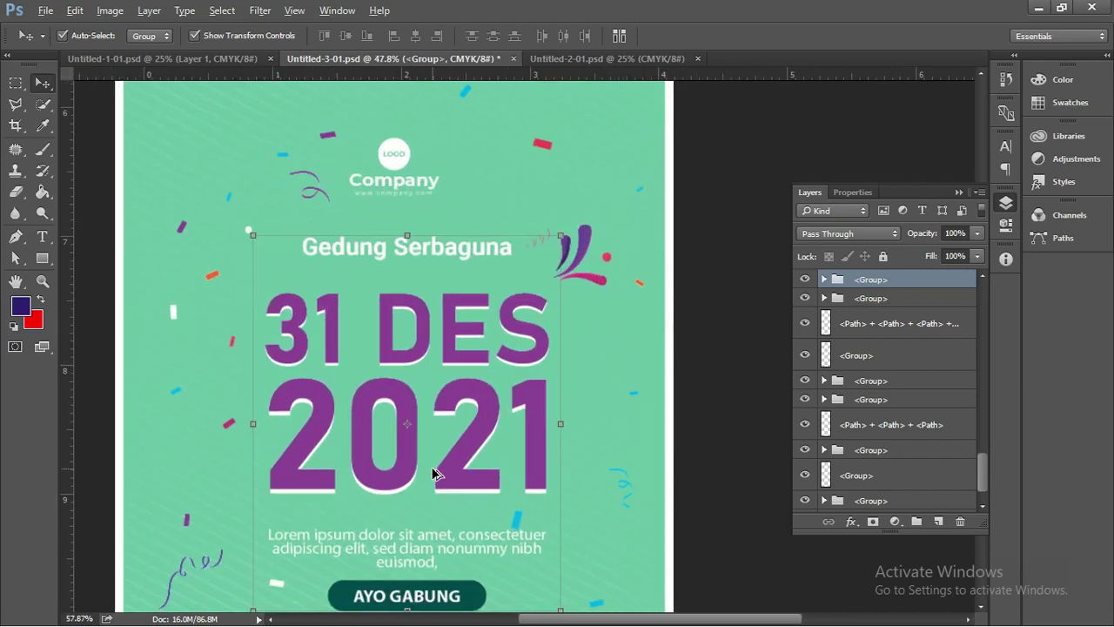
pyautogui.scroll(2, 438, 400)
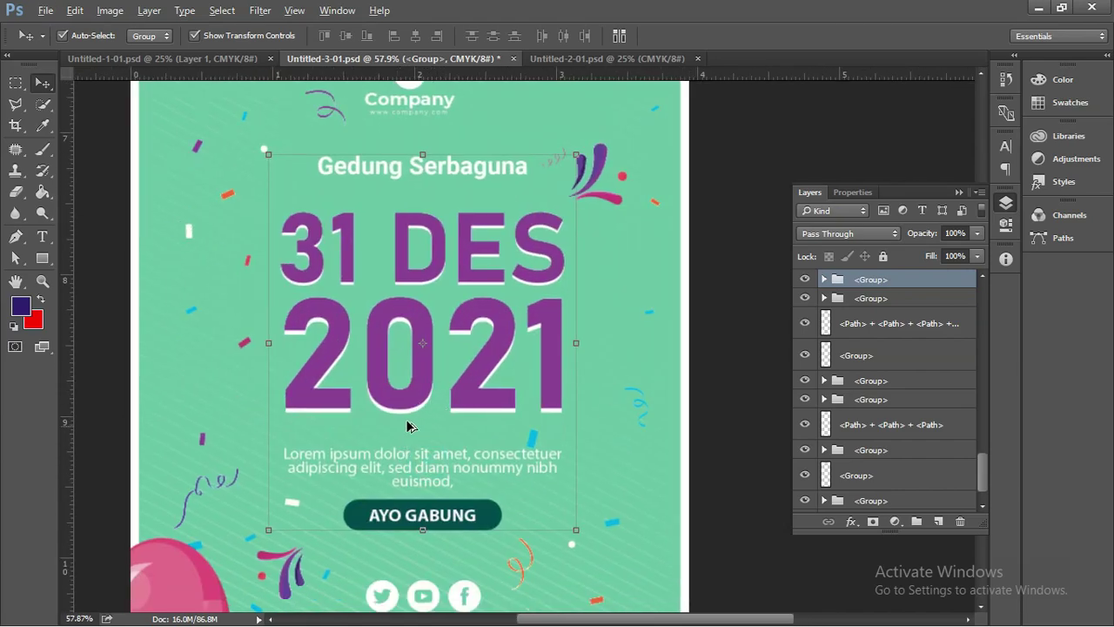
pyautogui.scroll(2, 407, 425)
pyautogui.scroll(1, 418, 398)
pyautogui.scroll(1, 418, 401)
pyautogui.scroll(1, 419, 405)
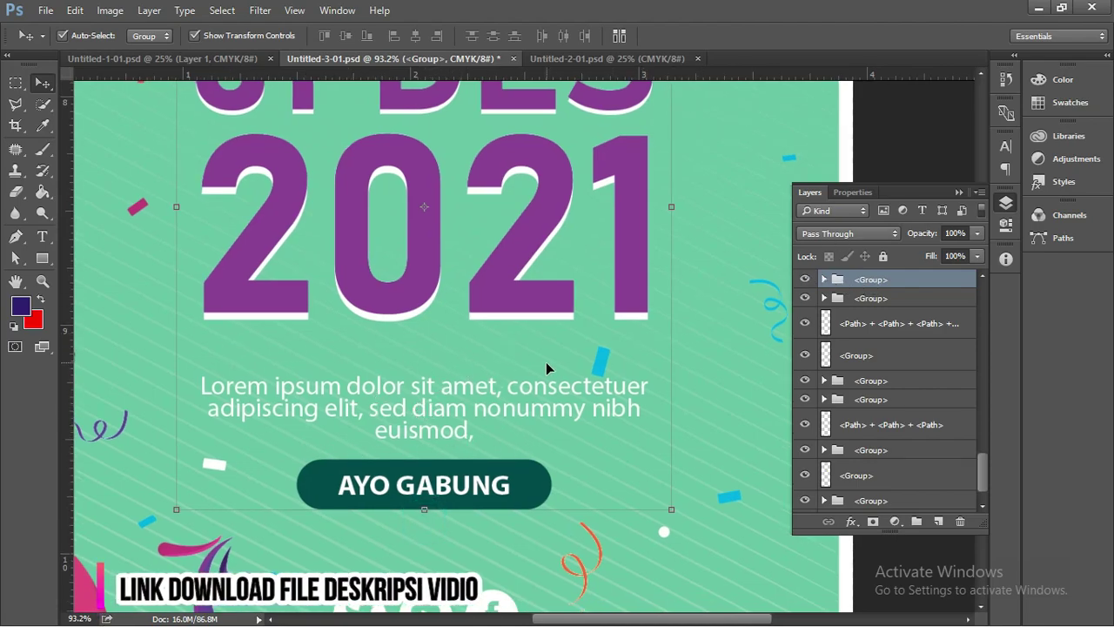
pyautogui.keyDown('alt'); pyautogui.scroll(-1, 509, 372); pyautogui.keyUp('alt')
pyautogui.keyDown('alt'); pyautogui.scroll(-2, 514, 357); pyautogui.keyUp('alt')
pyautogui.keyDown('alt'); pyautogui.scroll(-1, 522, 340); pyautogui.keyUp('alt')
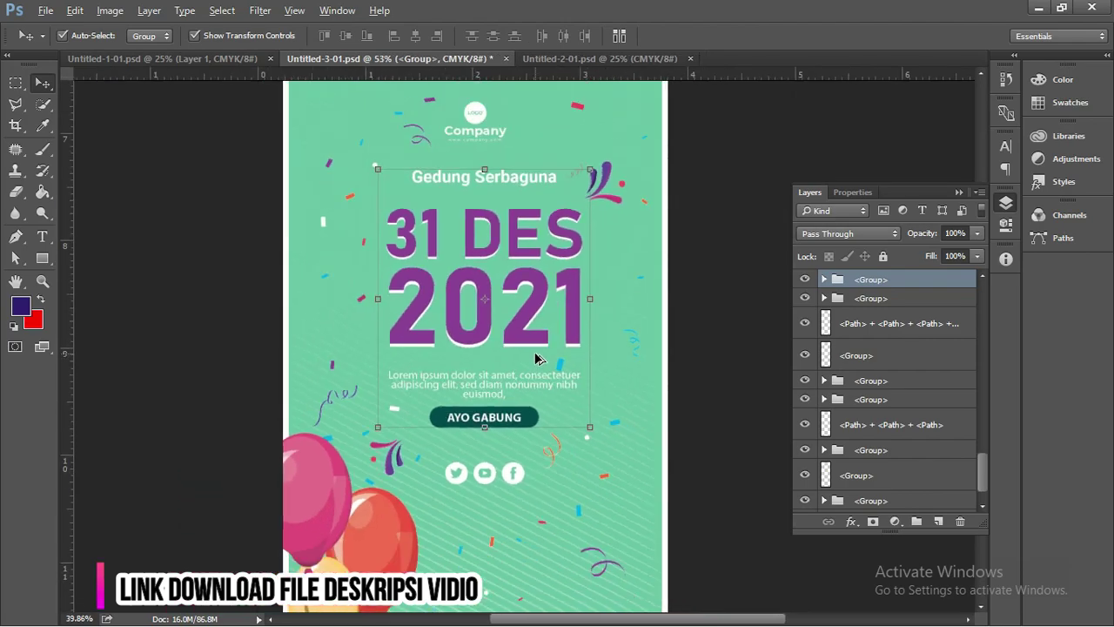
pyautogui.keyDown('alt'); pyautogui.scroll(-1, 535, 306); pyautogui.keyUp('alt')
pyautogui.scroll(2, 575, 286)
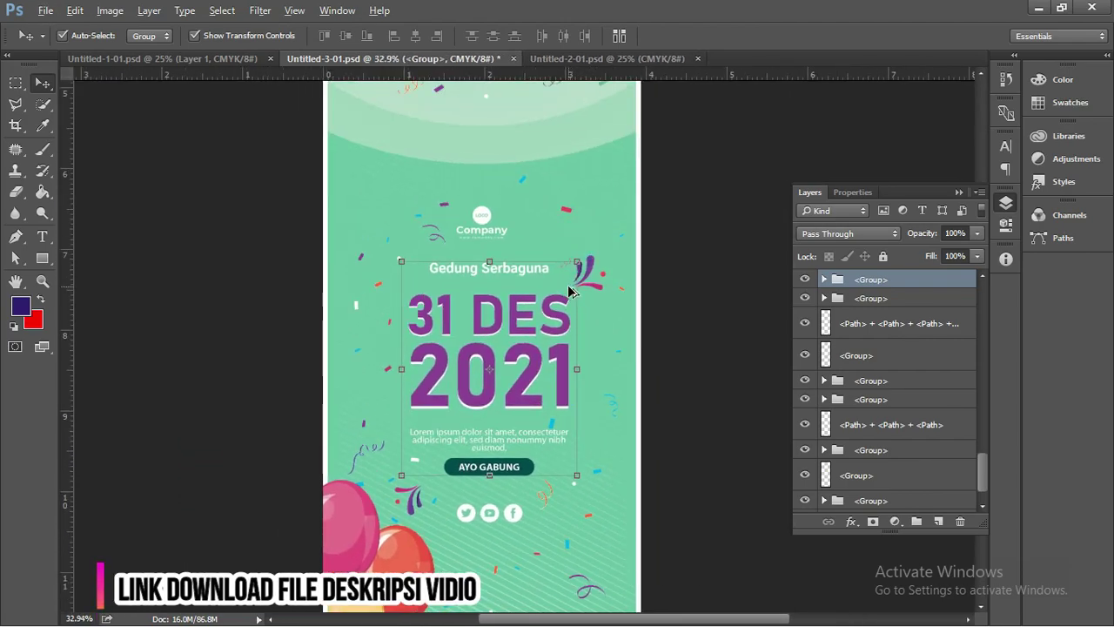
pyautogui.keyDown('alt'); pyautogui.scroll(-2, 570, 292); pyautogui.keyUp('alt')
pyautogui.scroll(1, 579, 274)
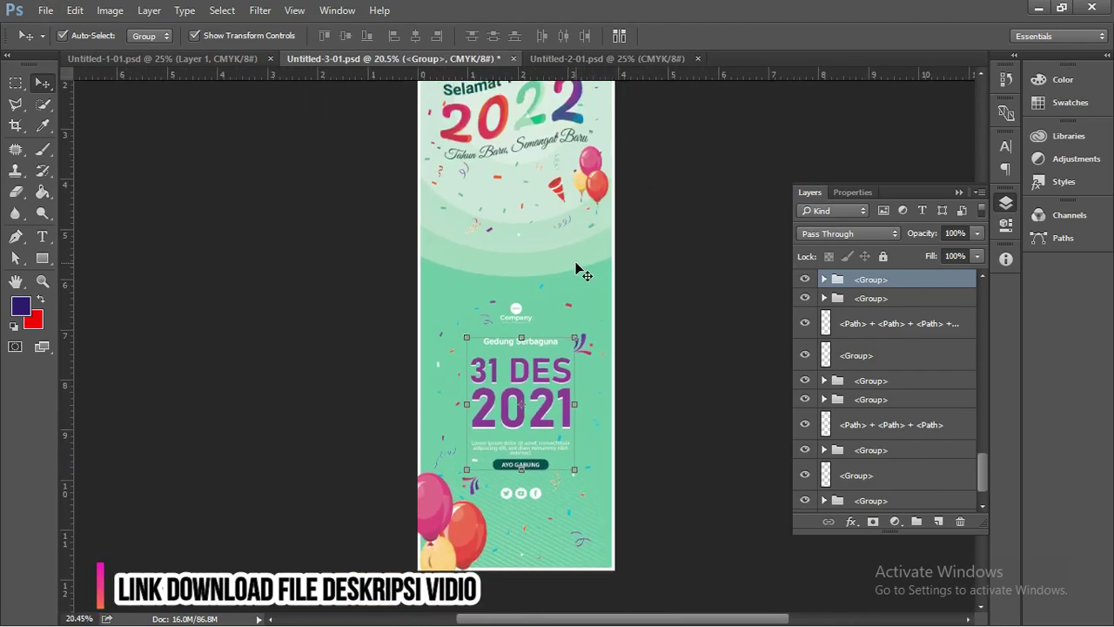
pyautogui.scroll(1, 575, 268)
pyautogui.scroll(1, 578, 252)
pyautogui.keyDown('alt'); pyautogui.scroll(-1, 580, 235); pyautogui.keyUp('alt')
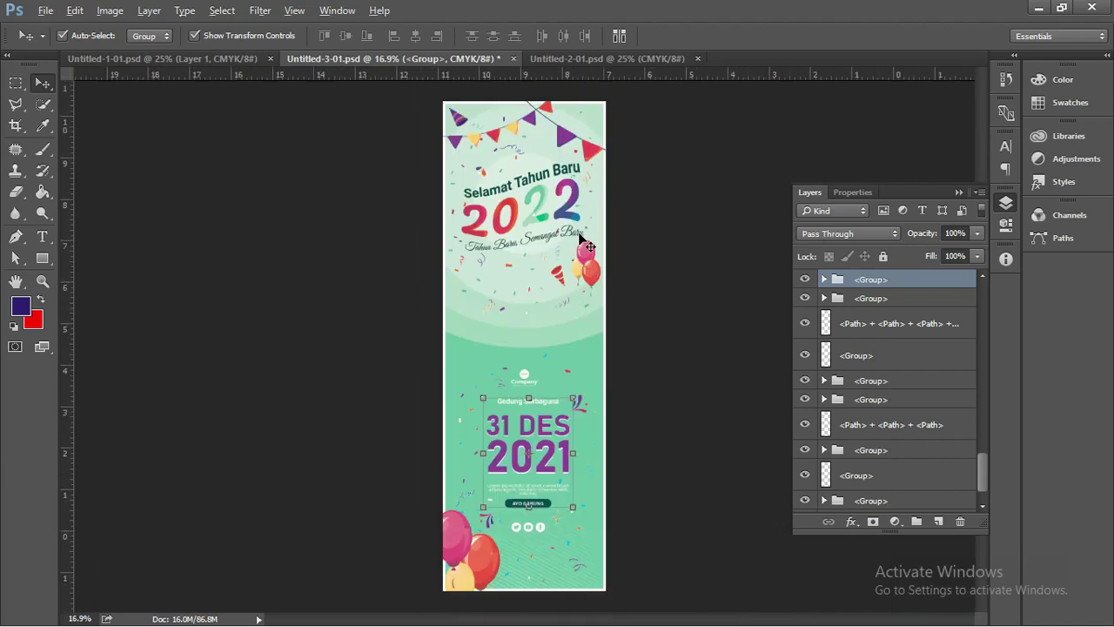
pyautogui.keyDown('alt'); pyautogui.scroll(-1, 587, 247); pyautogui.keyUp('alt')
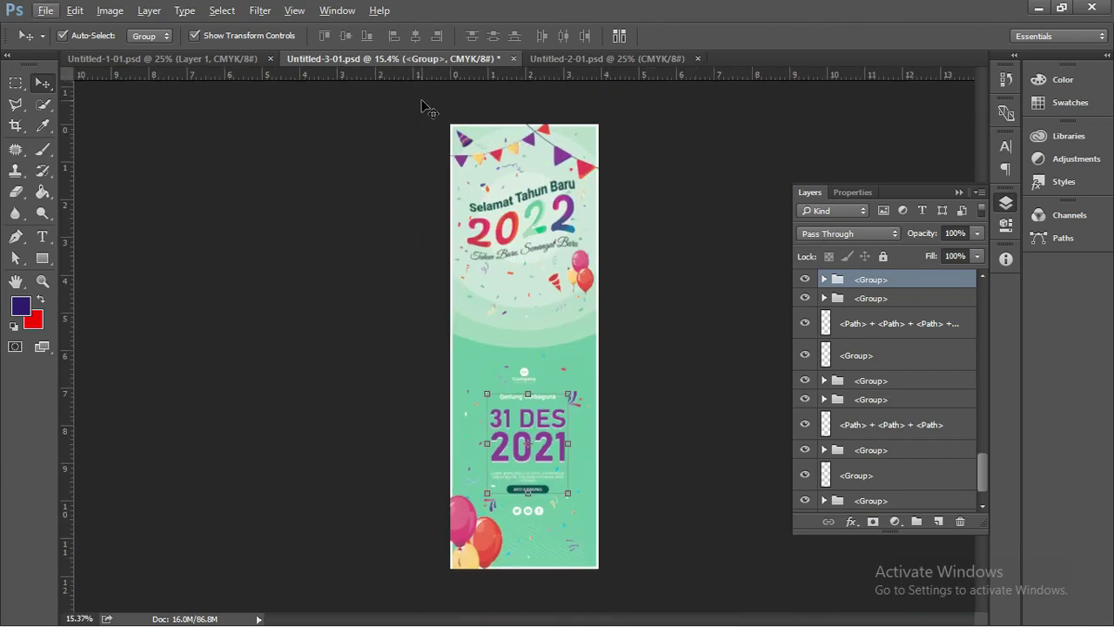
# Switch to the blue landscape Untitled-1-01 banner, briefly checking the mint Untitled-2-01 version.
pyautogui.click(230, 64)
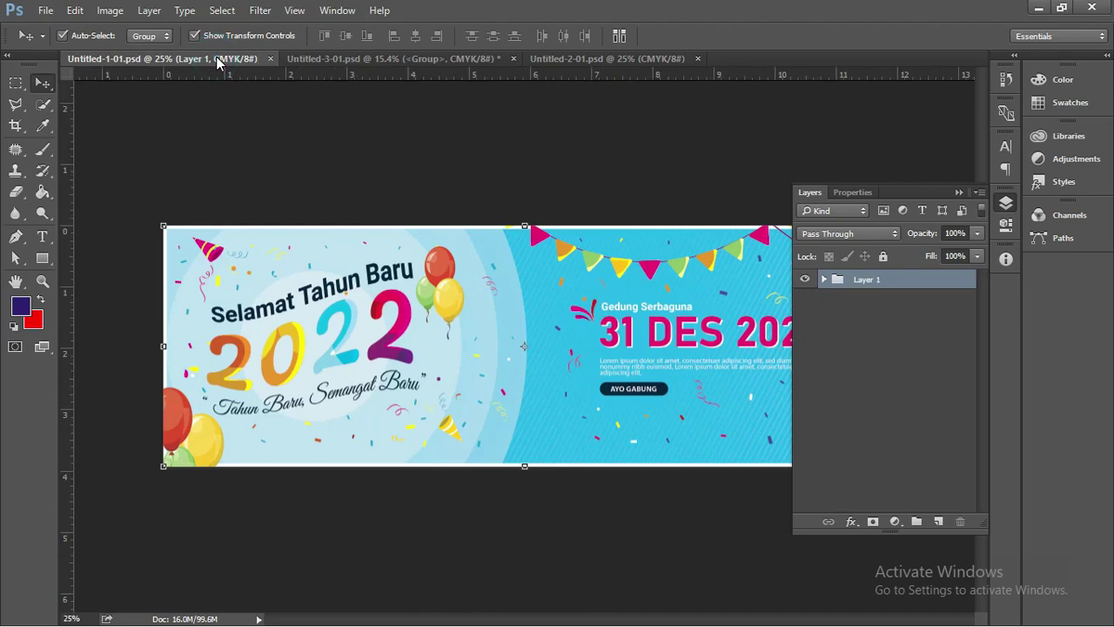
pyautogui.click(958, 192)
pyautogui.click(577, 59)
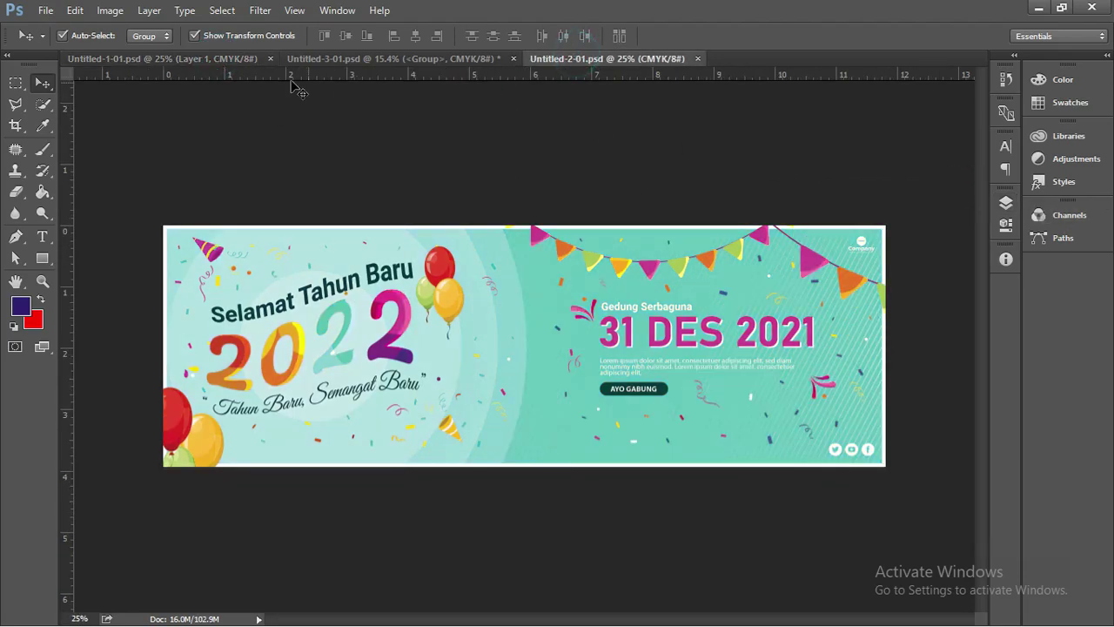
pyautogui.click(224, 58)
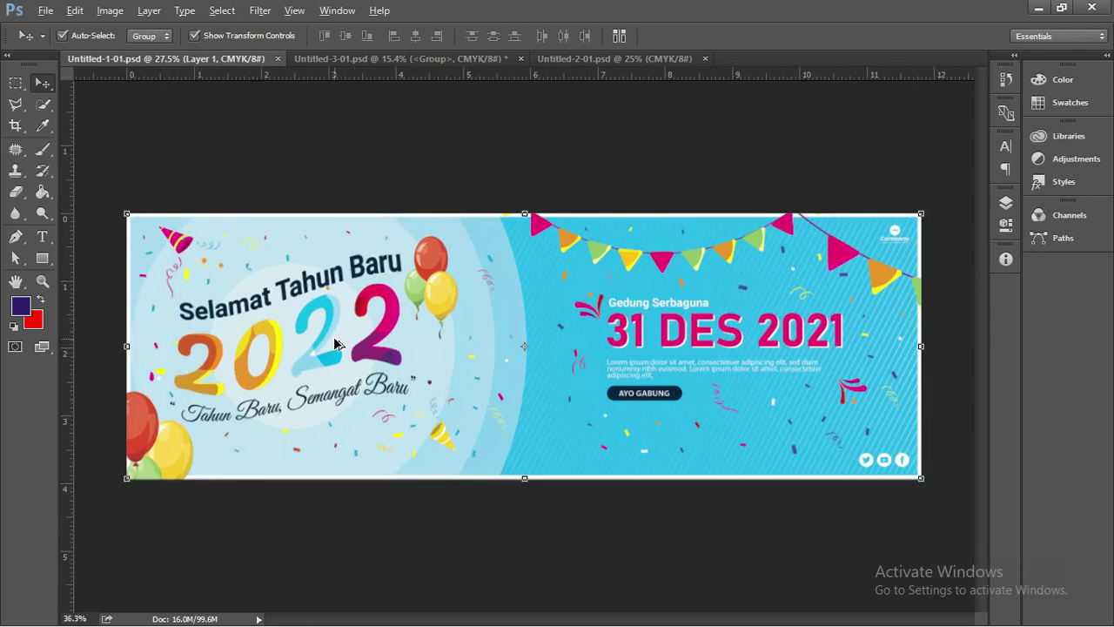
# Zoom and pan onto the 2022 heading, undoing an accidental move of the banner.
pyautogui.scroll(5, 335, 346)
pyautogui.moveTo(386, 283); pyautogui.dragTo(467, 269)
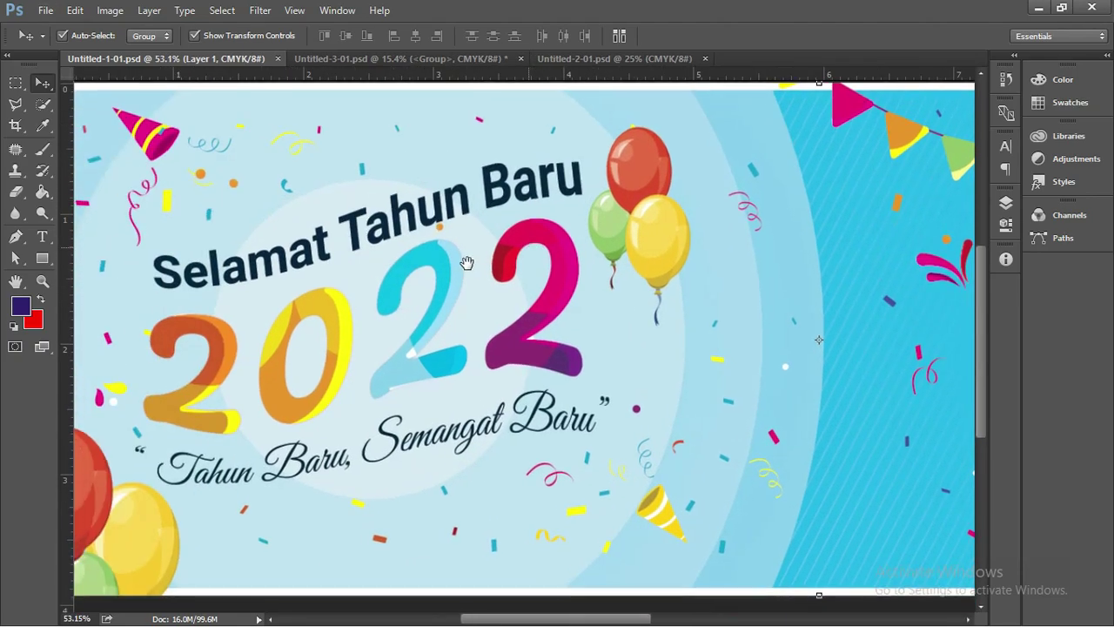
pyautogui.scroll(2, 444, 265)
pyautogui.scroll(2, 444, 265)
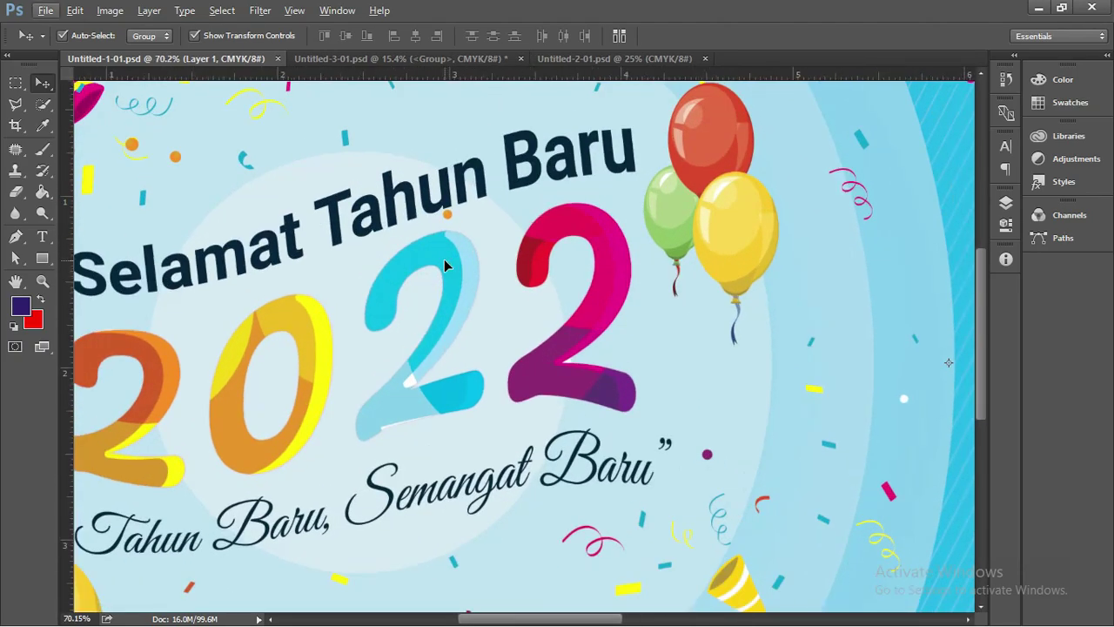
pyautogui.moveTo(444, 259); pyautogui.dragTo(422, 256)
pyautogui.hotkey('ctrl', 'z')
pyautogui.scroll(1, 317, 320)
pyautogui.scroll(-1, 515, 249)
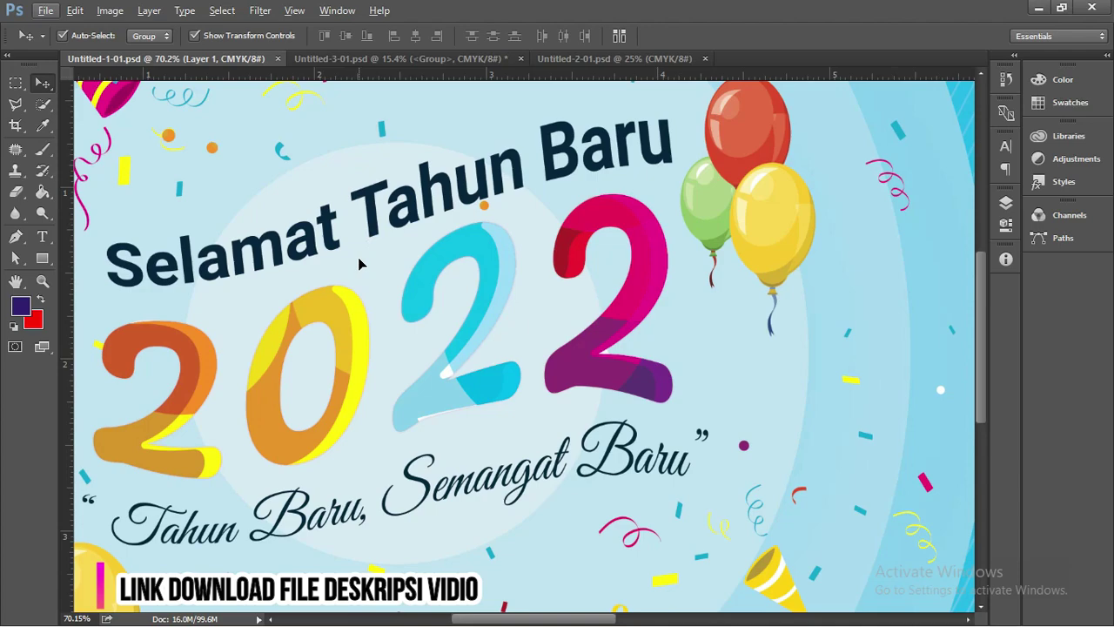
pyautogui.moveTo(358, 259); pyautogui.dragTo(385, 249)
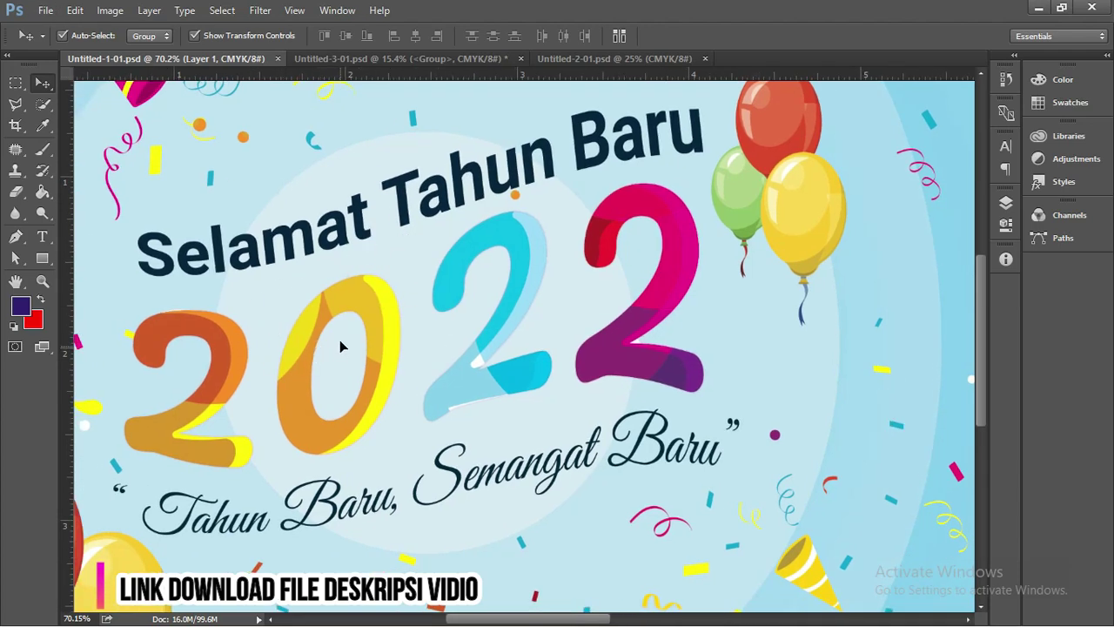
pyautogui.click(1006, 202)
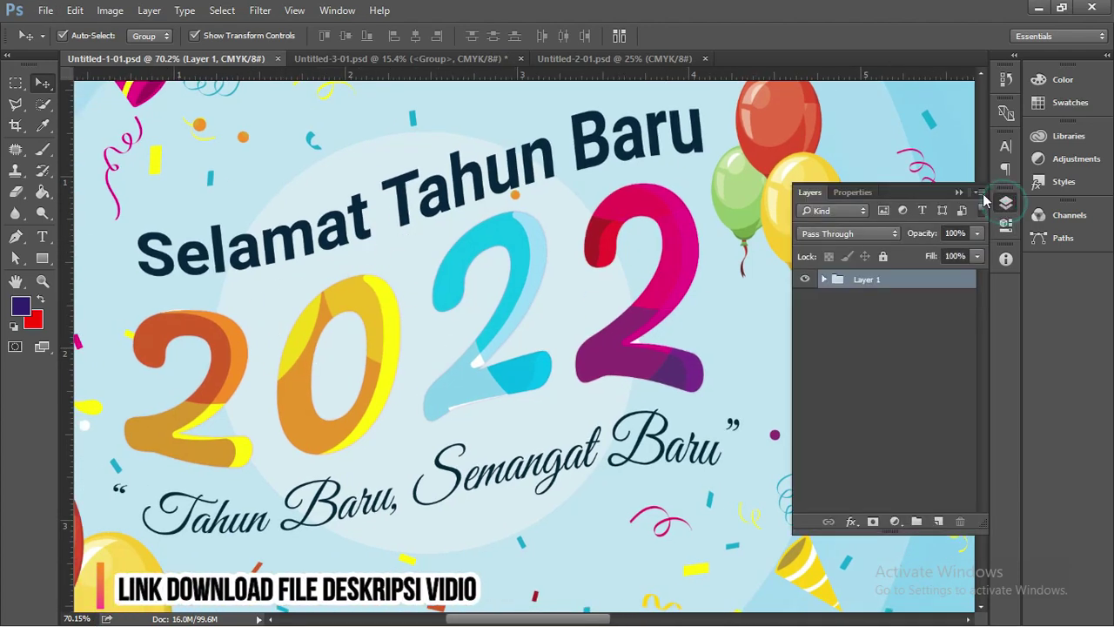
pyautogui.rightClick(868, 281)
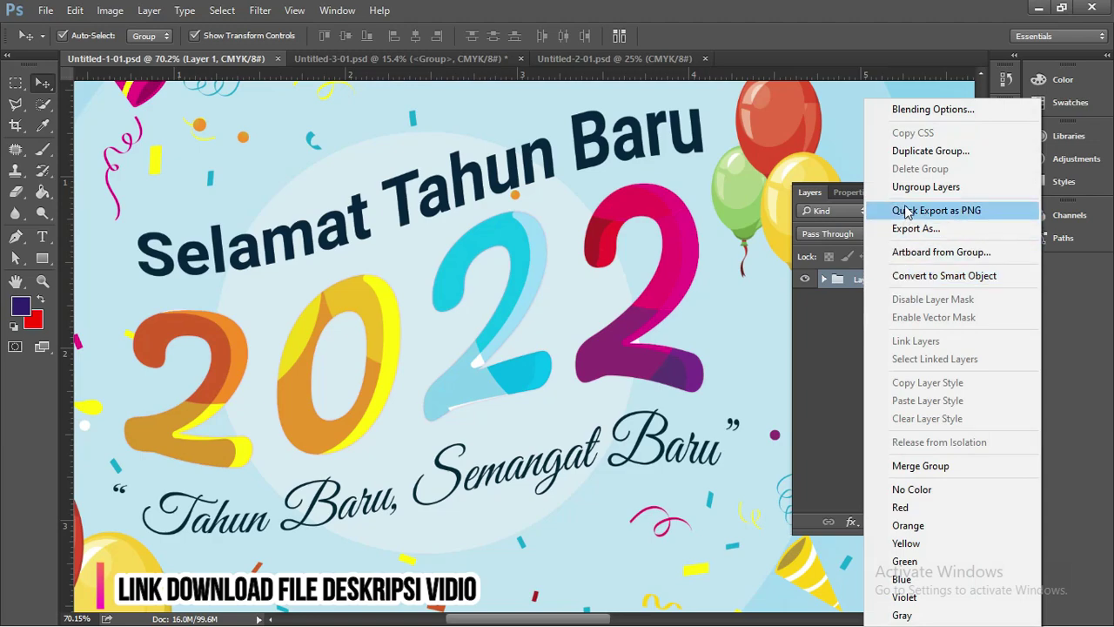
pyautogui.click(925, 187)
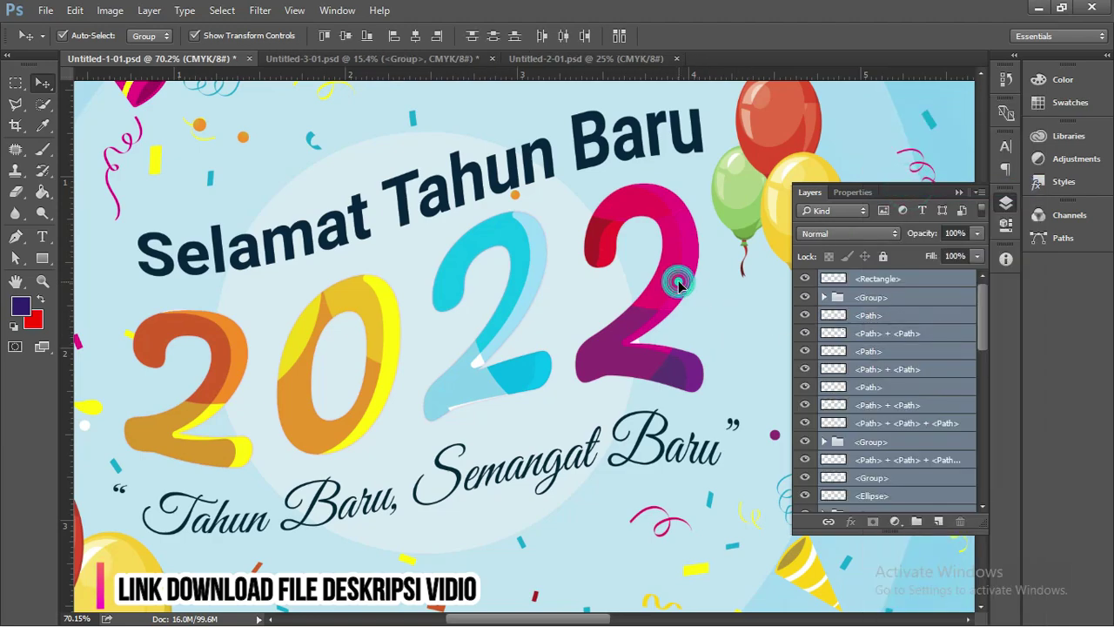
pyautogui.scroll(-1, 679, 281)
pyautogui.scroll(-1, 681, 287)
pyautogui.scroll(-1, 681, 287)
pyautogui.click(175, 244)
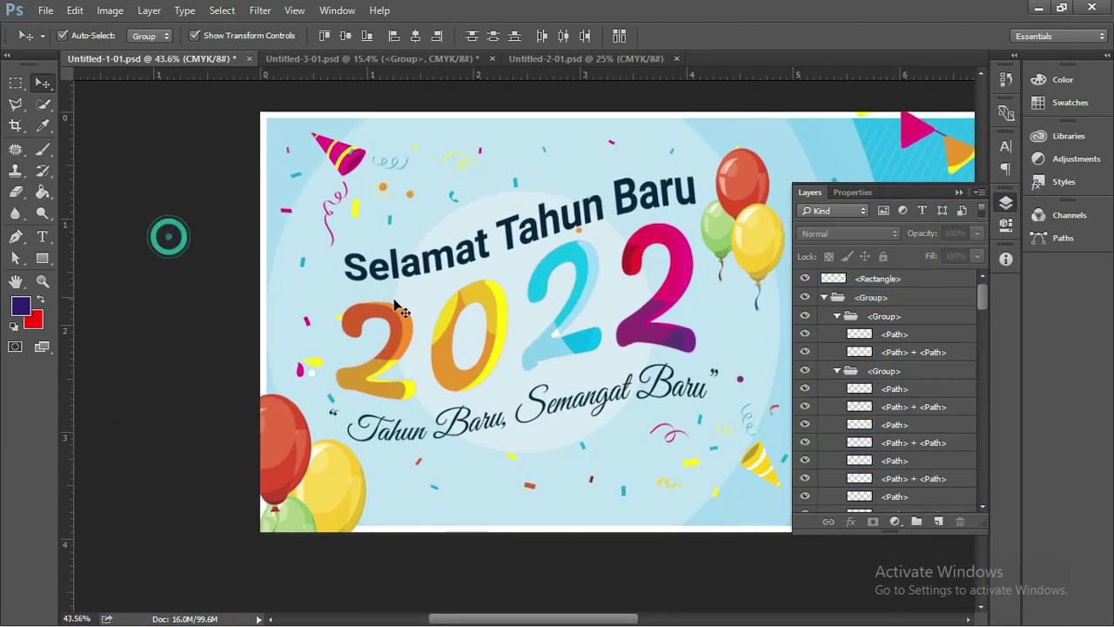
pyautogui.click(453, 310)
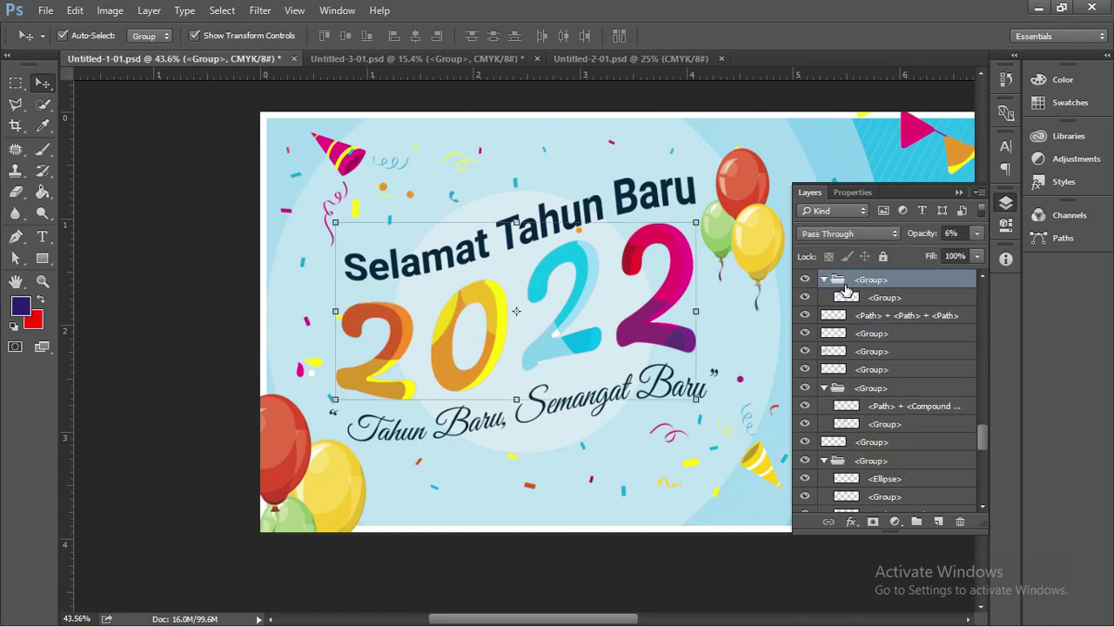
pyautogui.click(804, 298)
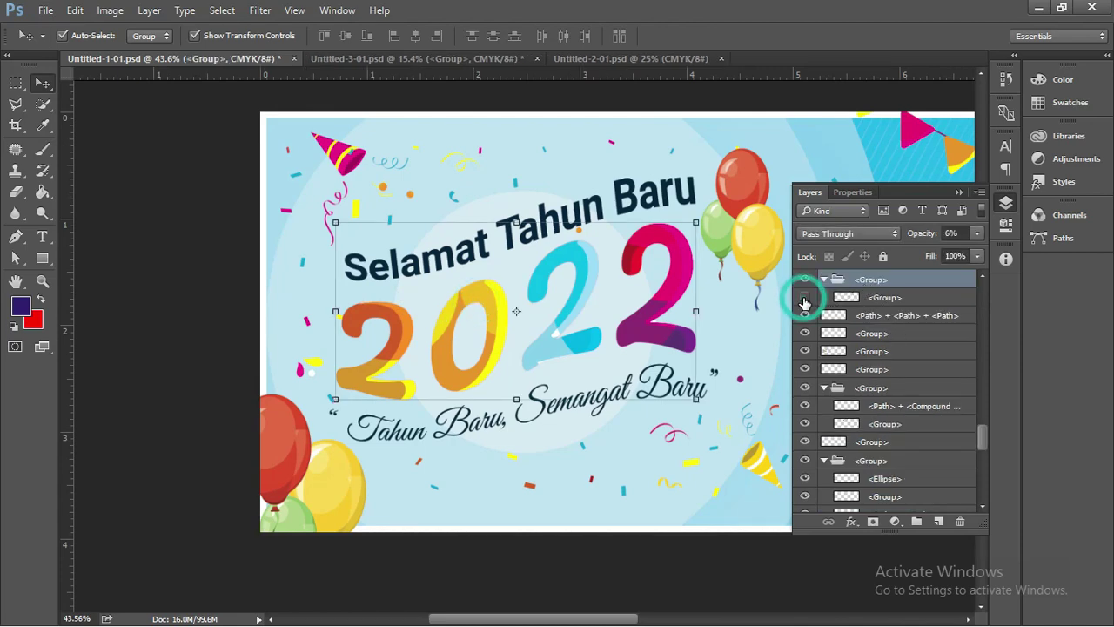
pyautogui.click(804, 298)
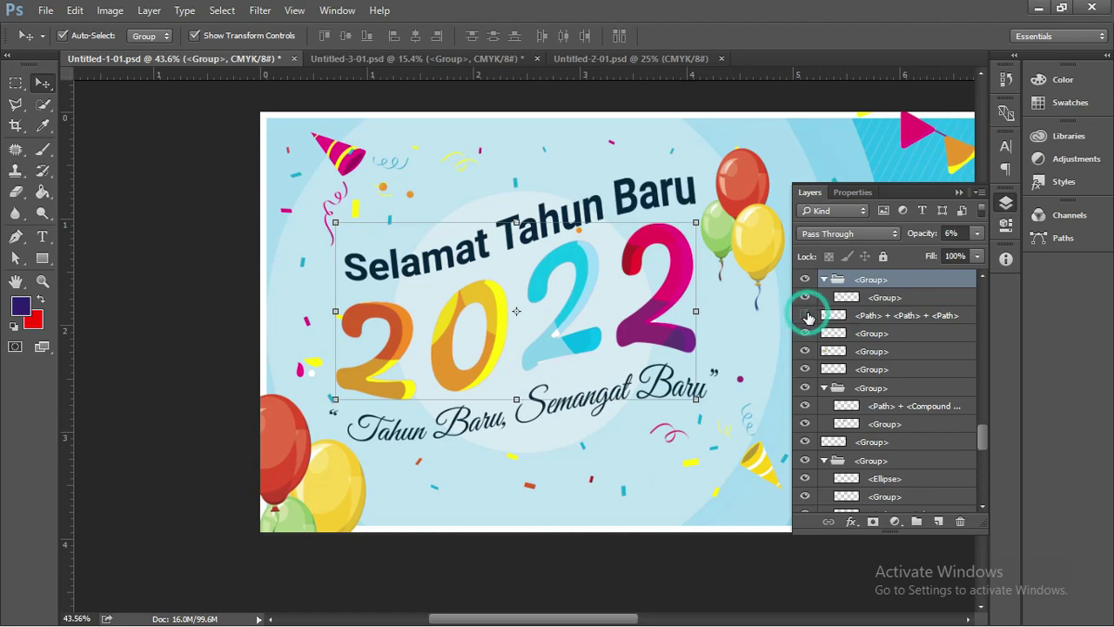
pyautogui.rightClick(881, 278)
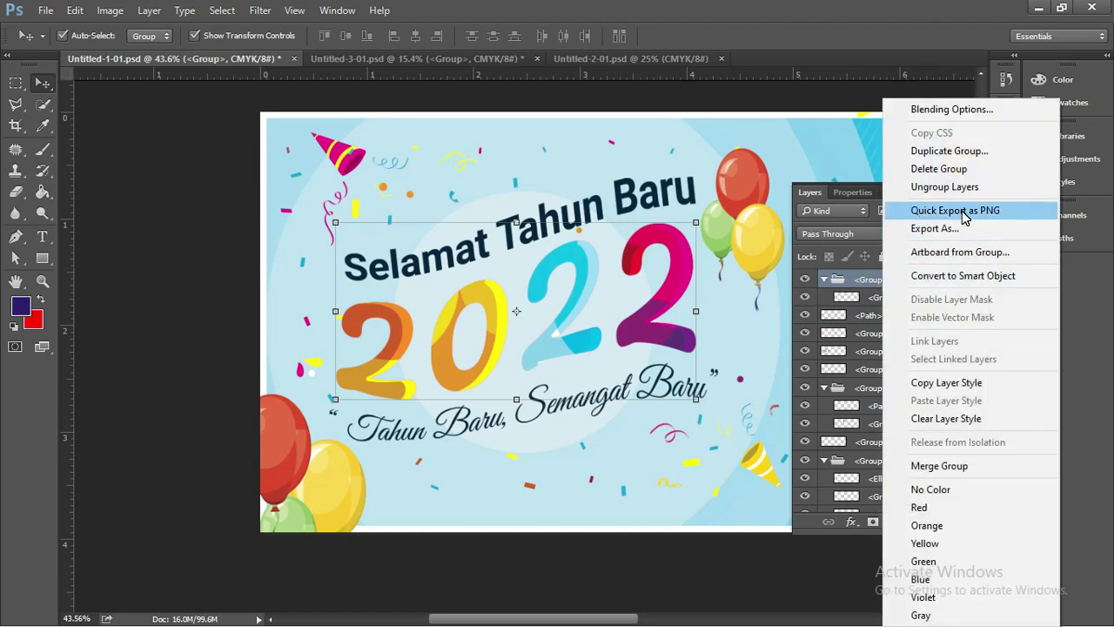
pyautogui.click(945, 187)
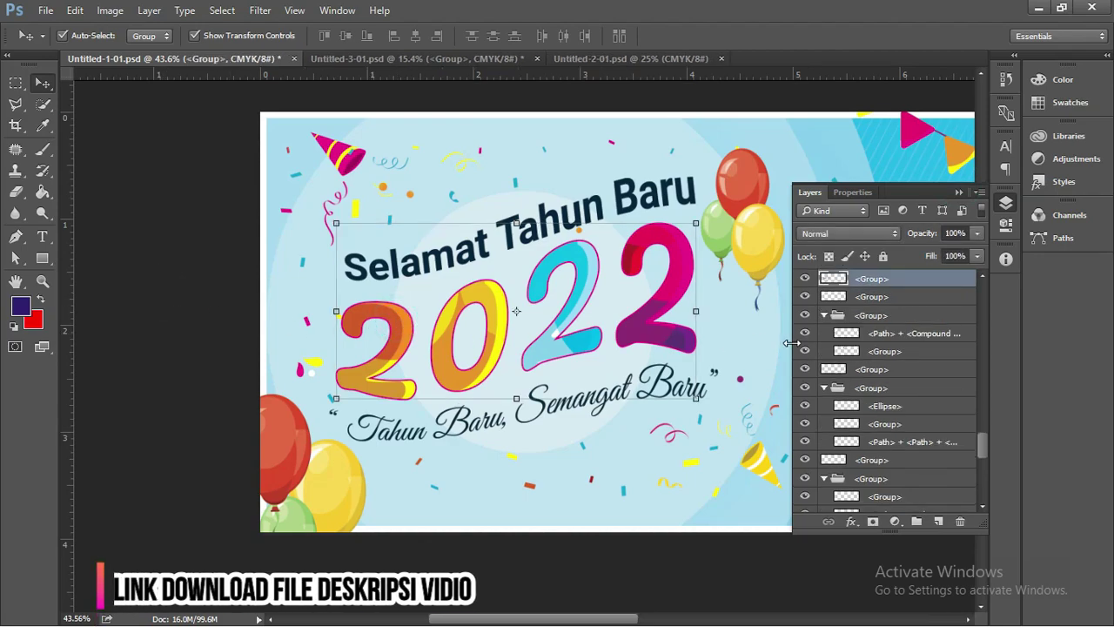
pyautogui.click(806, 279)
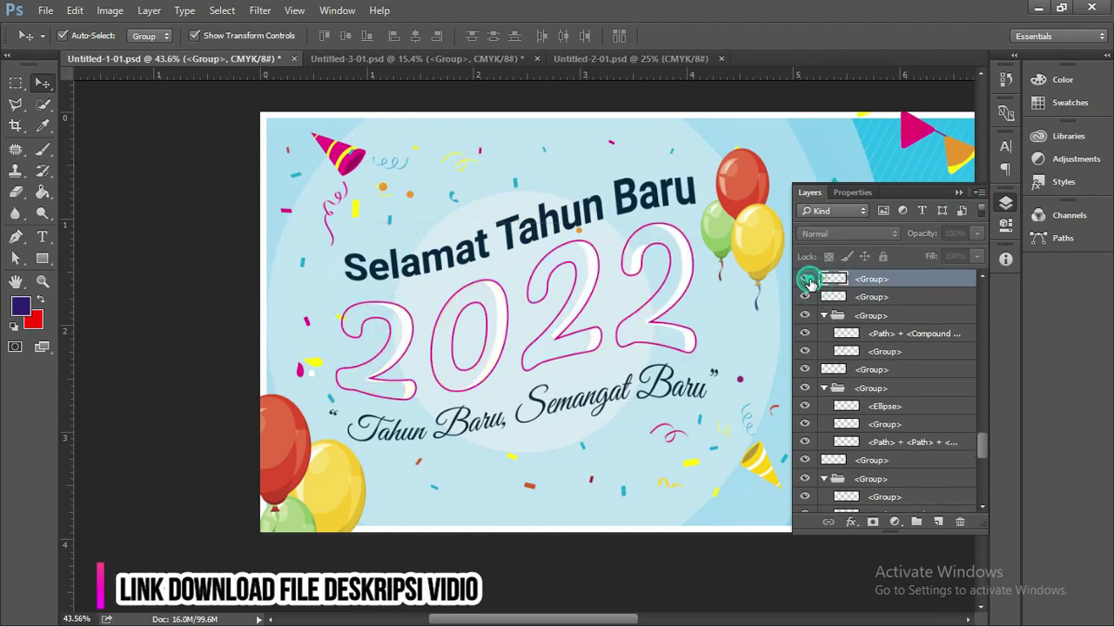
pyautogui.click(805, 278)
pyautogui.scroll(2, 818, 349)
pyautogui.scroll(2, 826, 374)
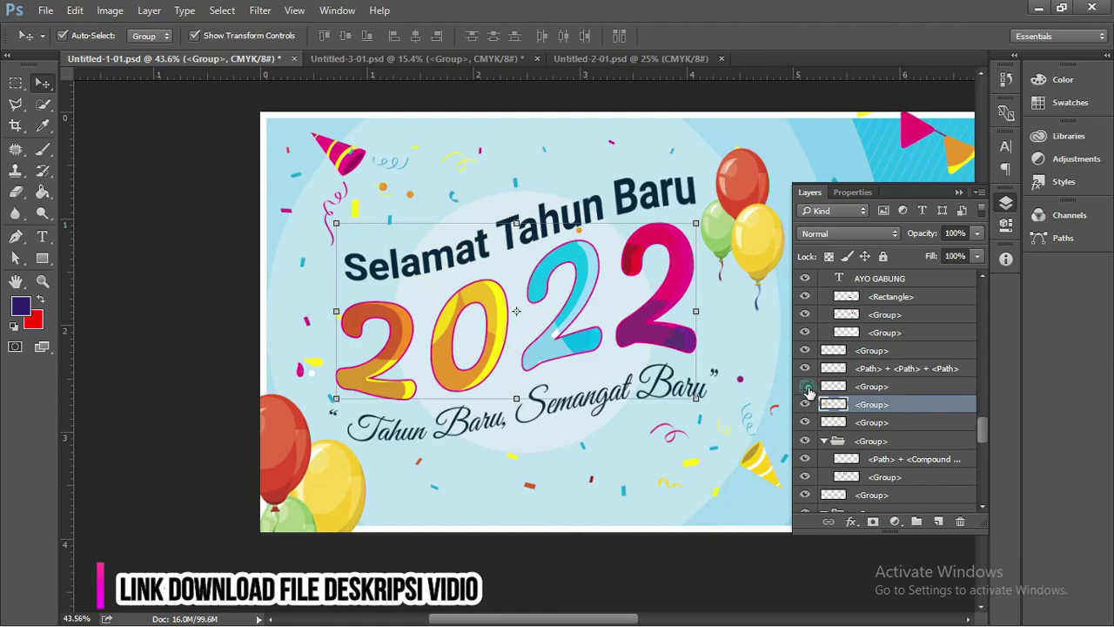
pyautogui.click(807, 386)
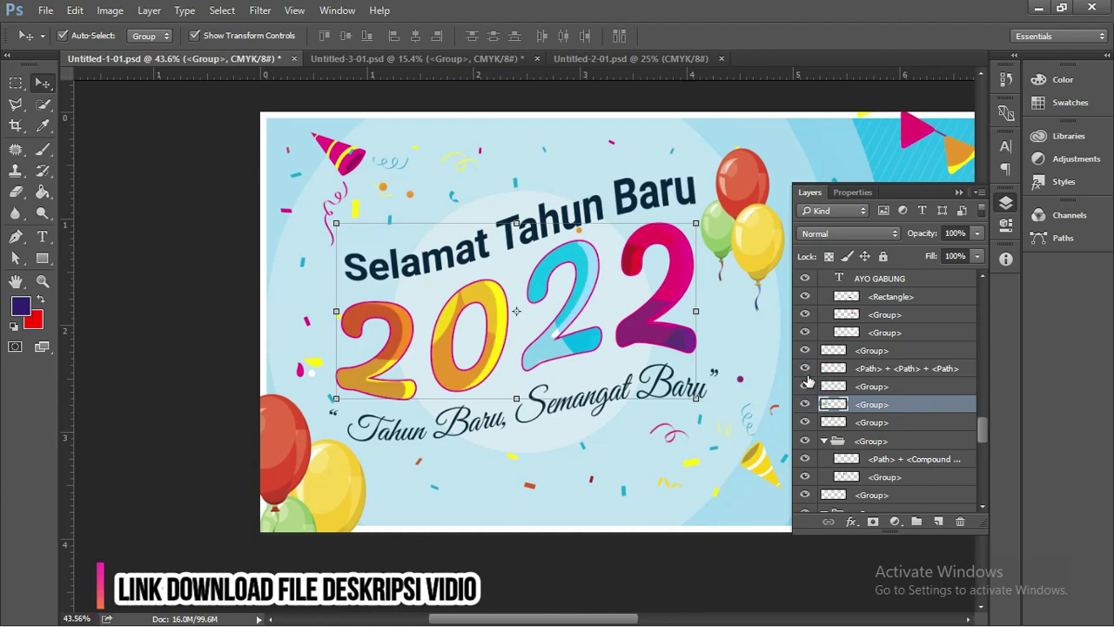
pyautogui.click(806, 386)
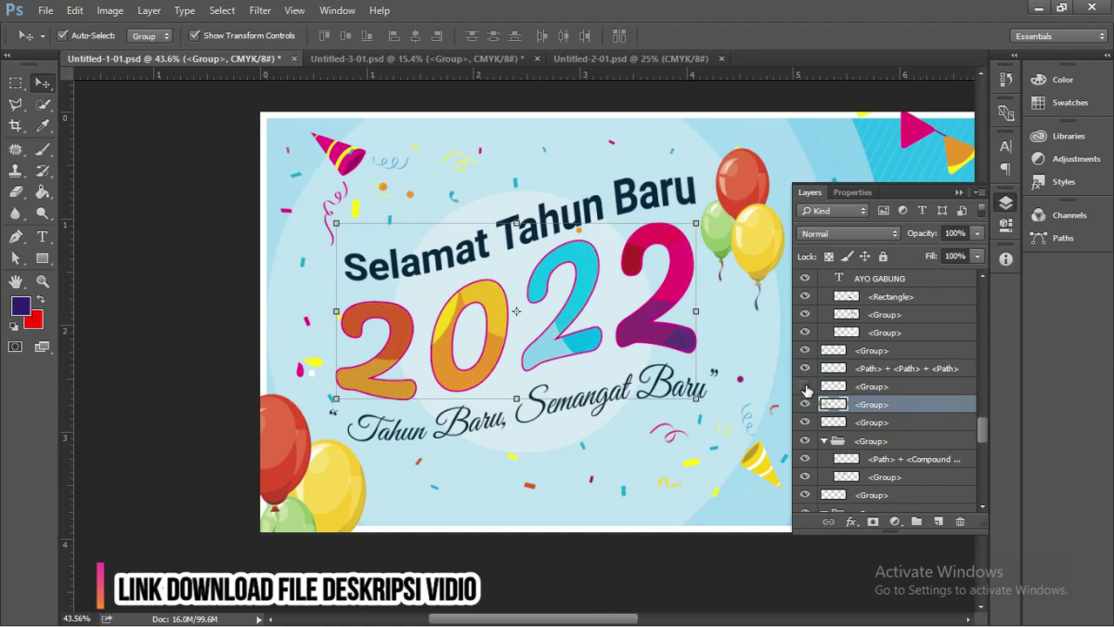
pyautogui.click(806, 387)
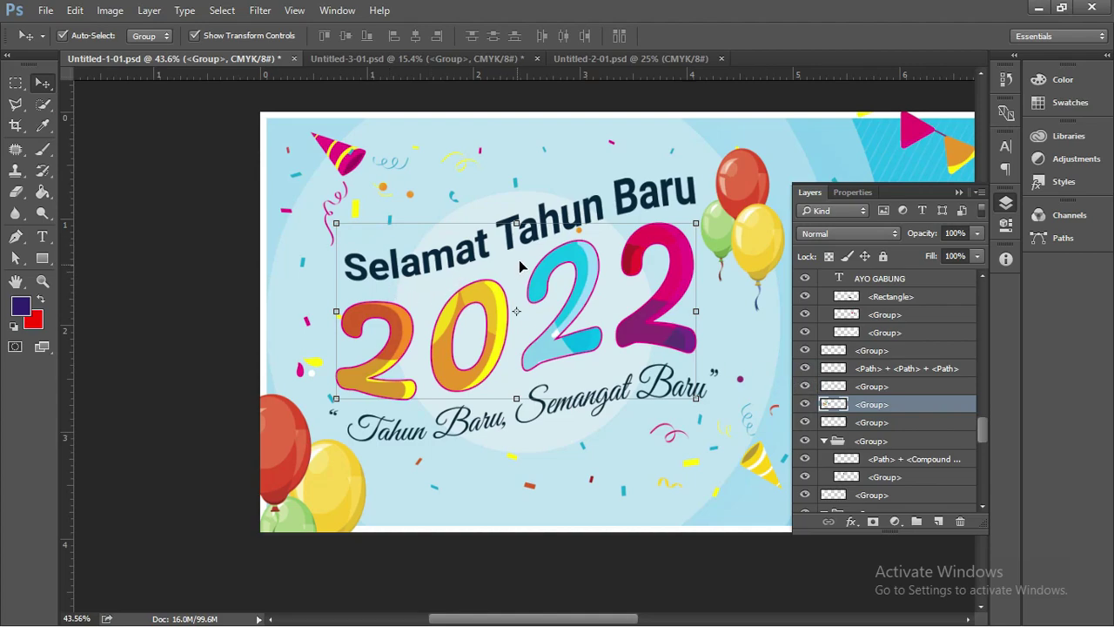
pyautogui.scroll(3, 814, 325)
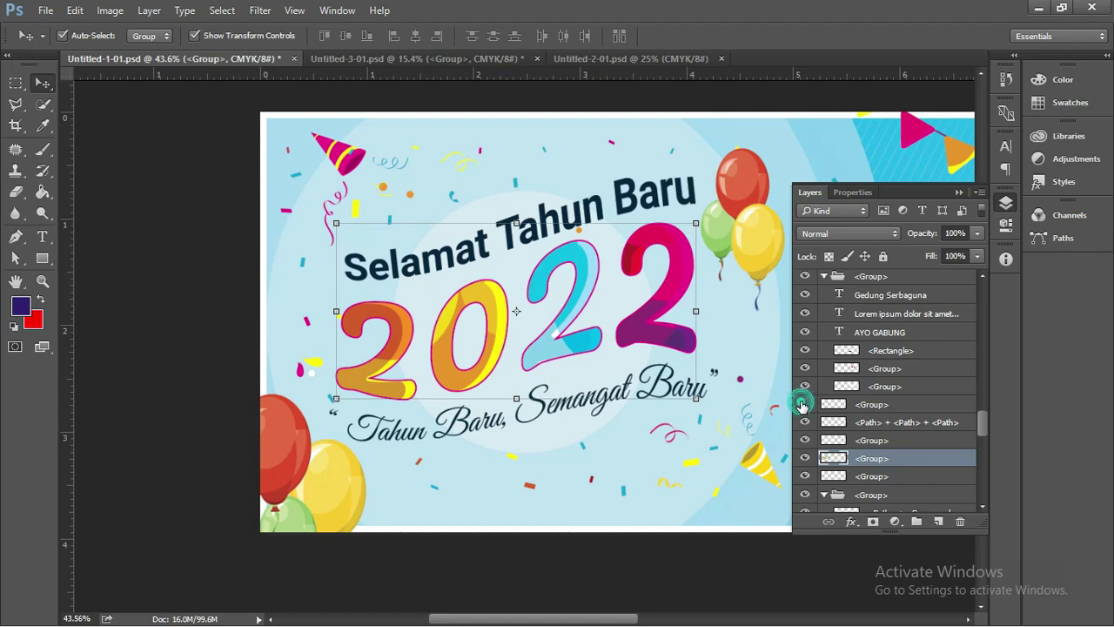
pyautogui.click(804, 404)
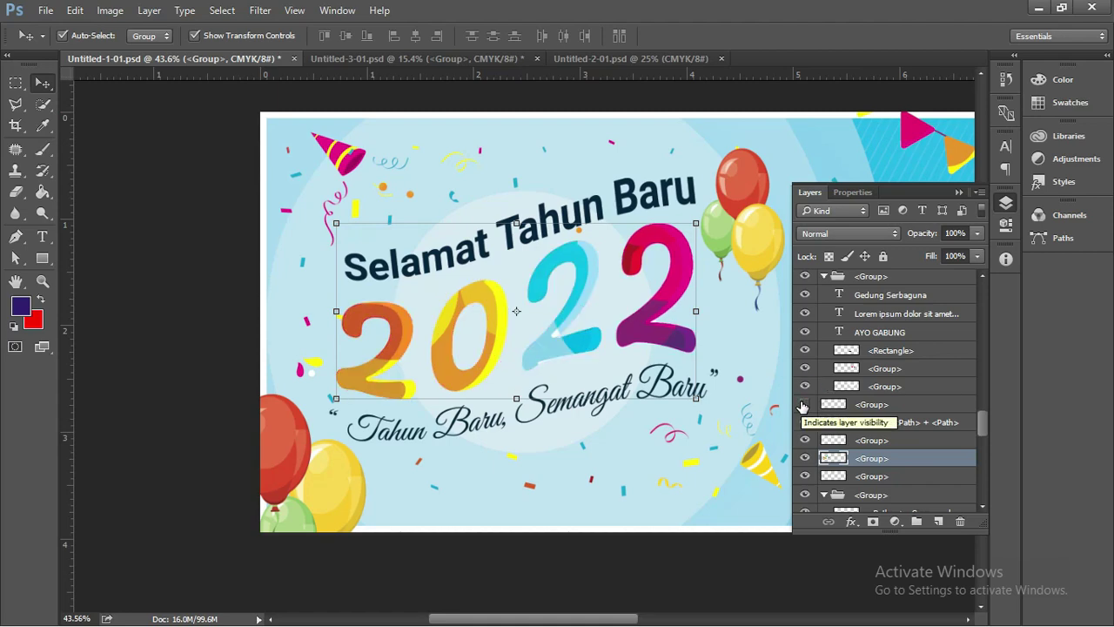
pyautogui.click(804, 404)
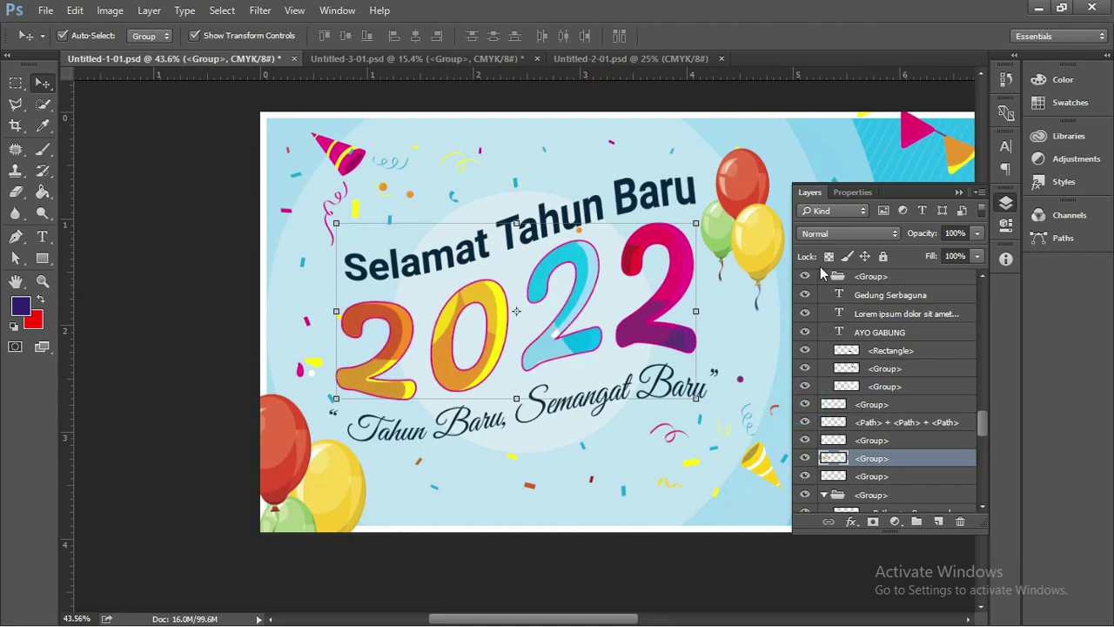
# Hide the Layers panel and nudge the Tahun Baru, Semangat Baru quote slightly.
pyautogui.click(959, 193)
pyautogui.scroll(-3, 629, 235)
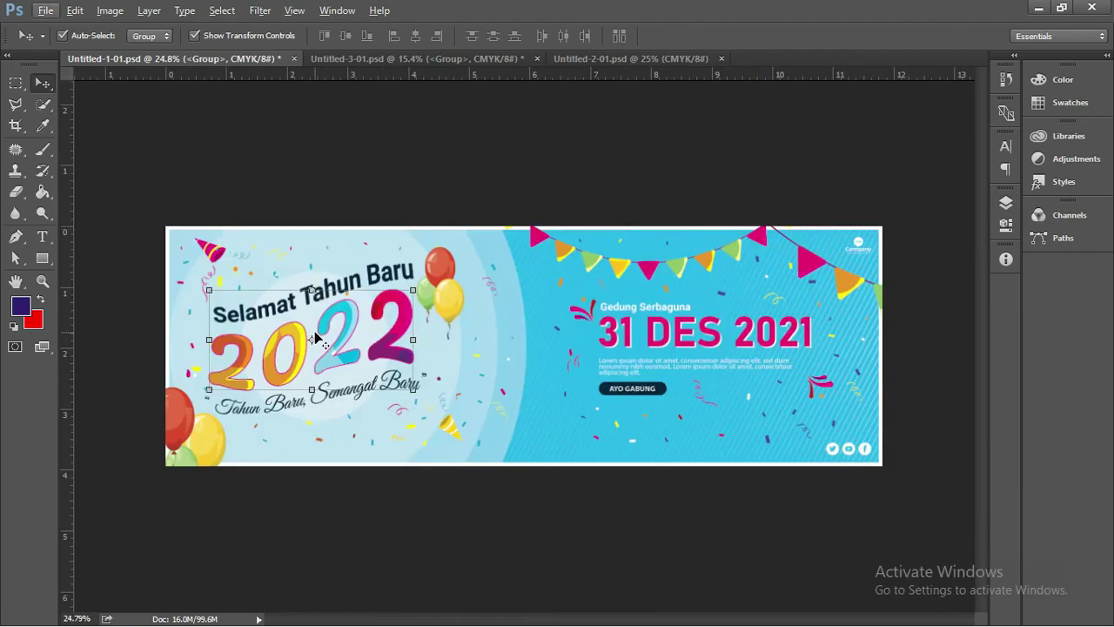
pyautogui.moveTo(273, 413); pyautogui.dragTo(279, 416)
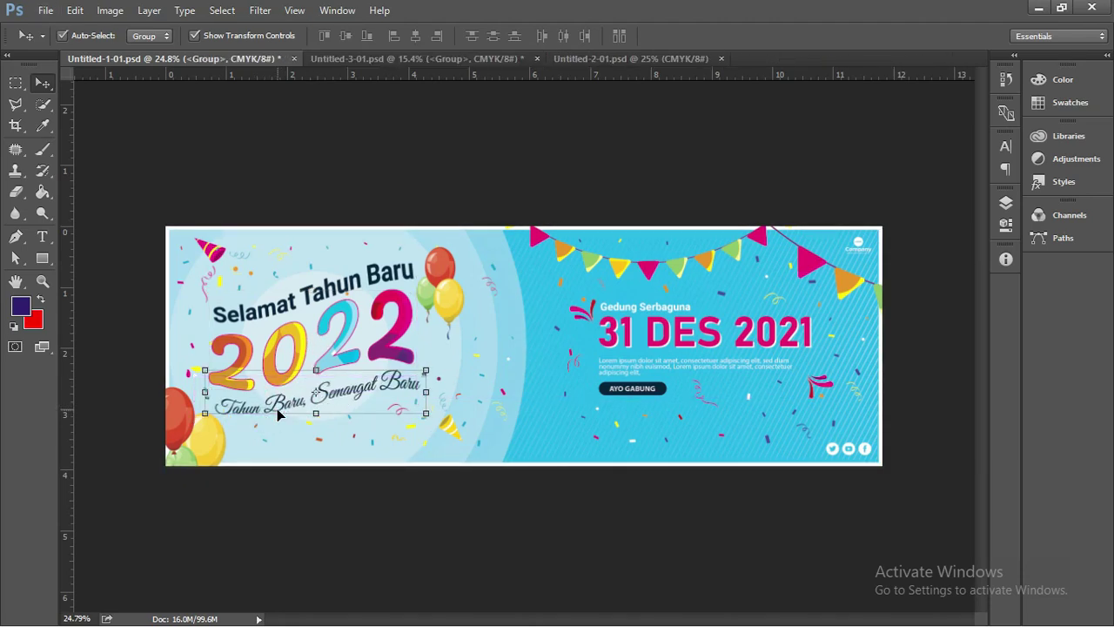
# Zoom out and pan to view the whole Untitled-1-01 banner.
pyautogui.press('t')
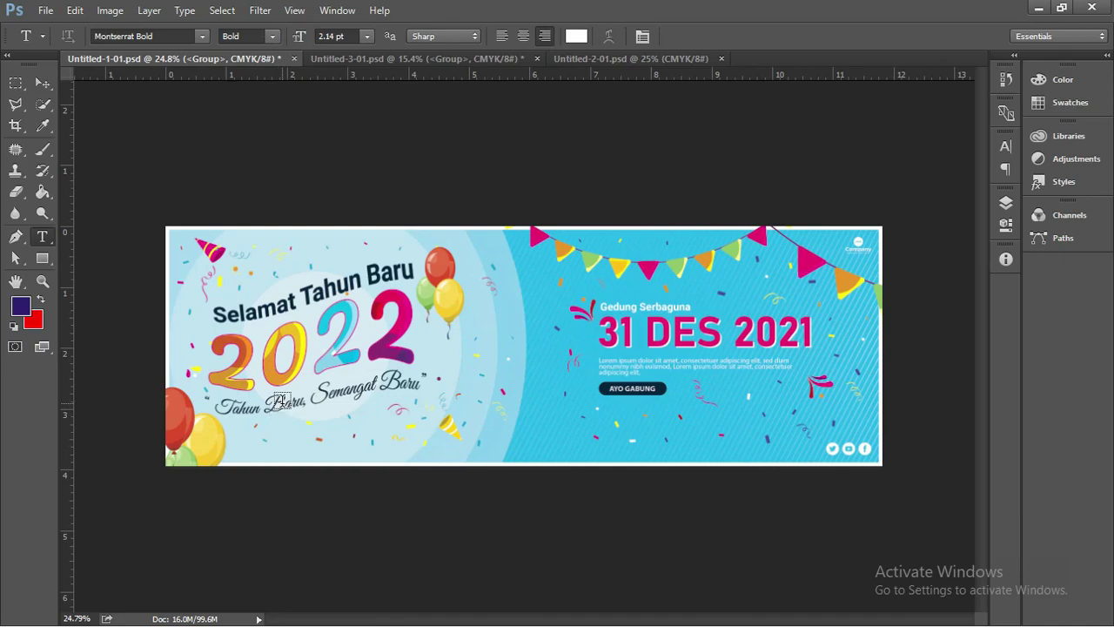
pyautogui.scroll(5, 363, 384)
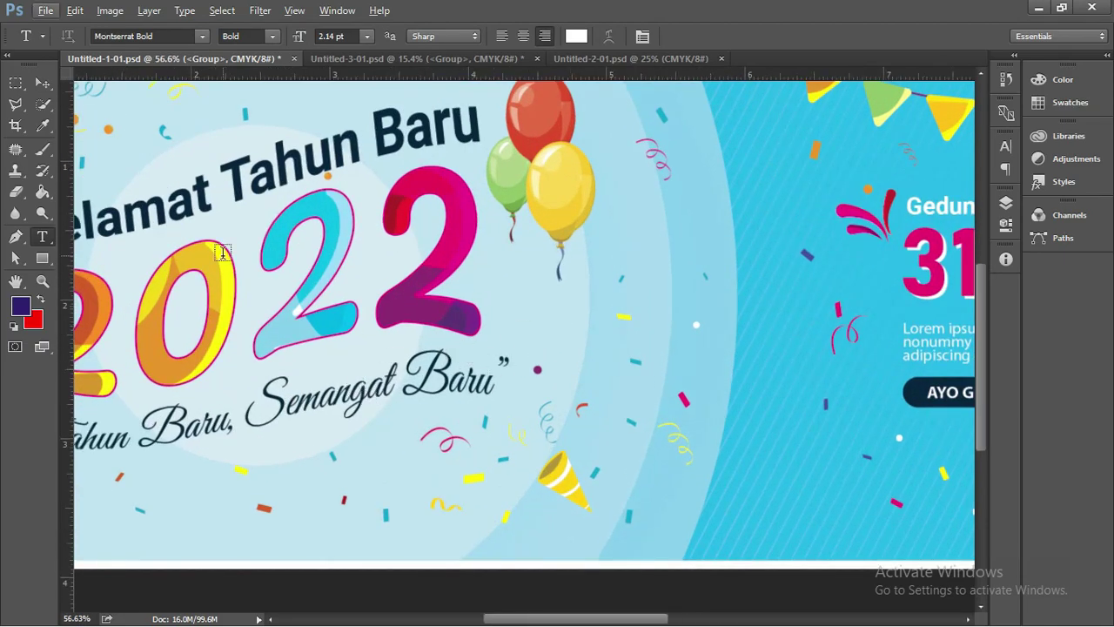
pyautogui.press('v')
pyautogui.scroll(-1, 296, 196)
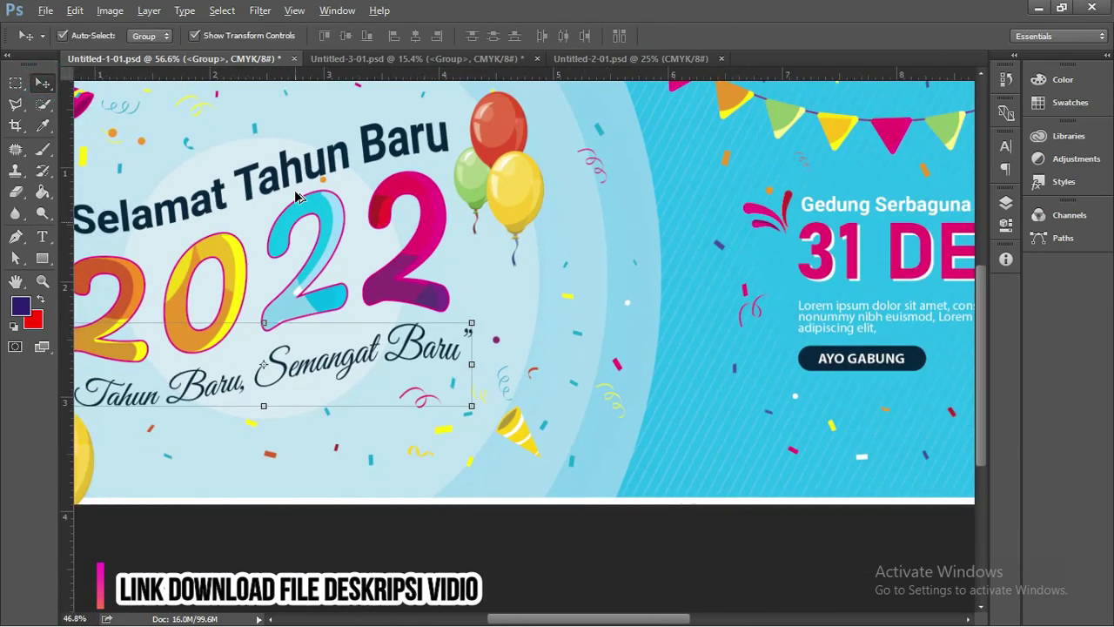
pyautogui.scroll(-1, 296, 196)
pyautogui.moveTo(344, 198); pyautogui.dragTo(413, 260)
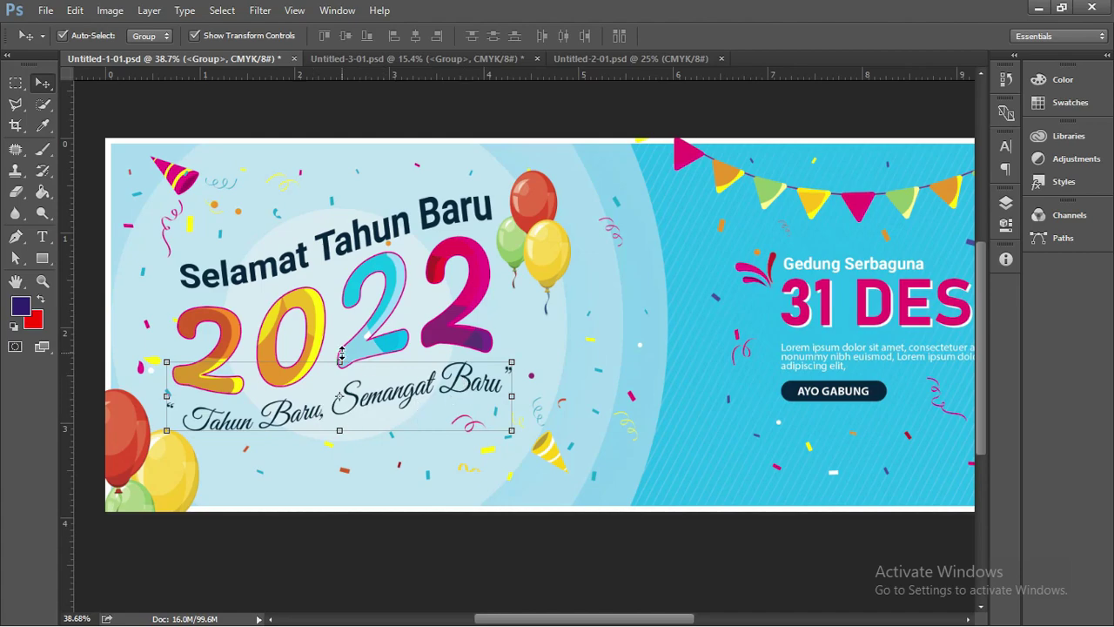
pyautogui.scroll(-2, 296, 344)
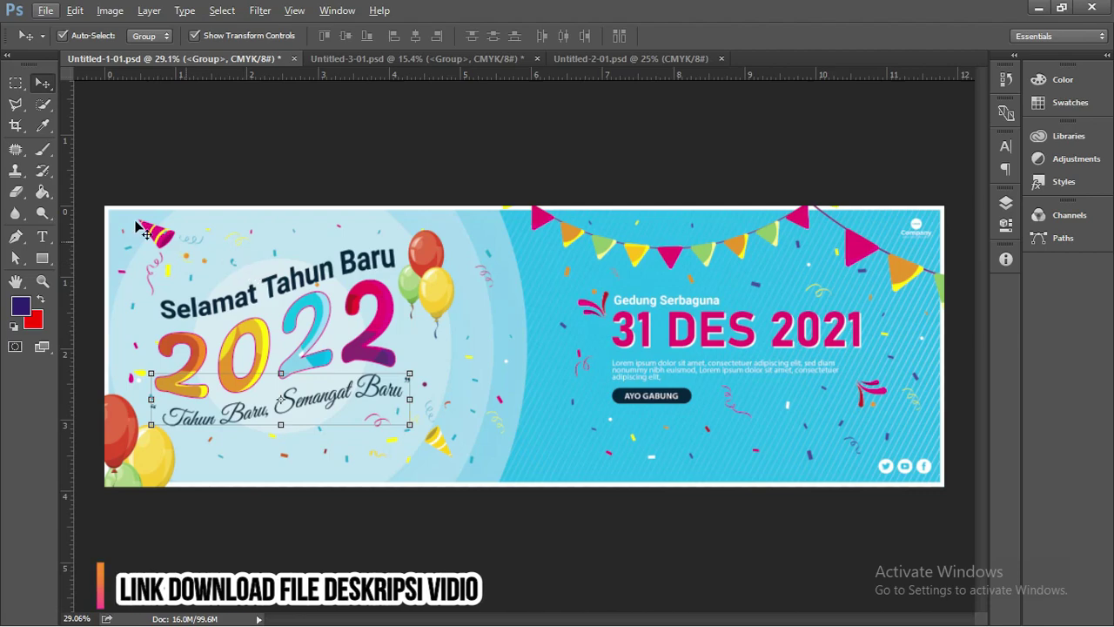
# Type the tagline 'tAGLINE tAHUN bARU' near the banner bottom and scale it up.
pyautogui.click(45, 238)
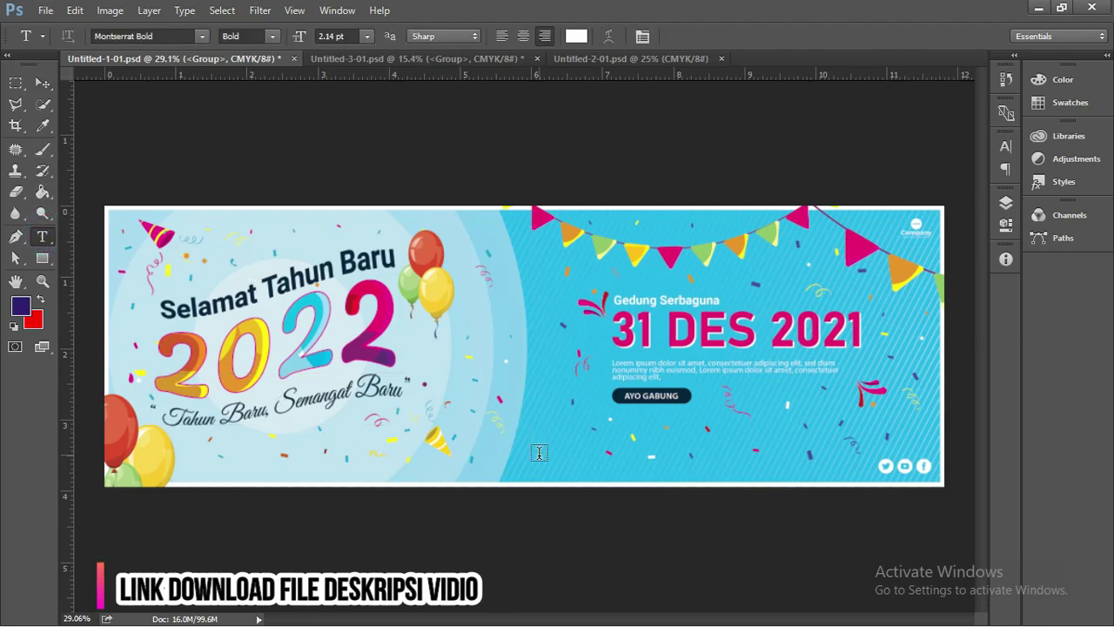
pyautogui.click(652, 451)
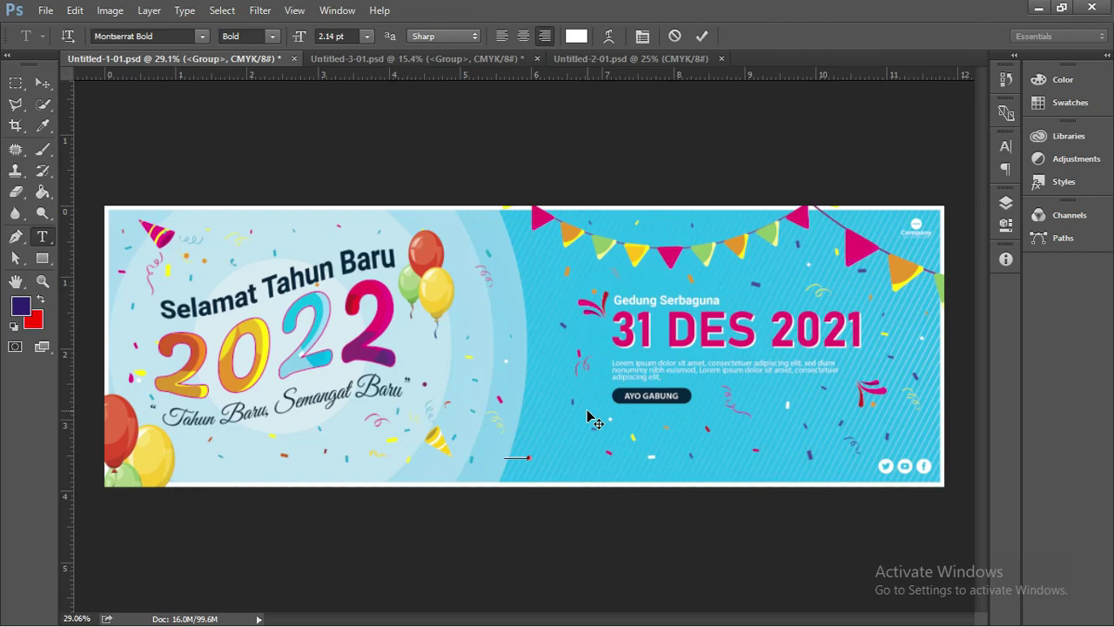
pyautogui.click(42, 82)
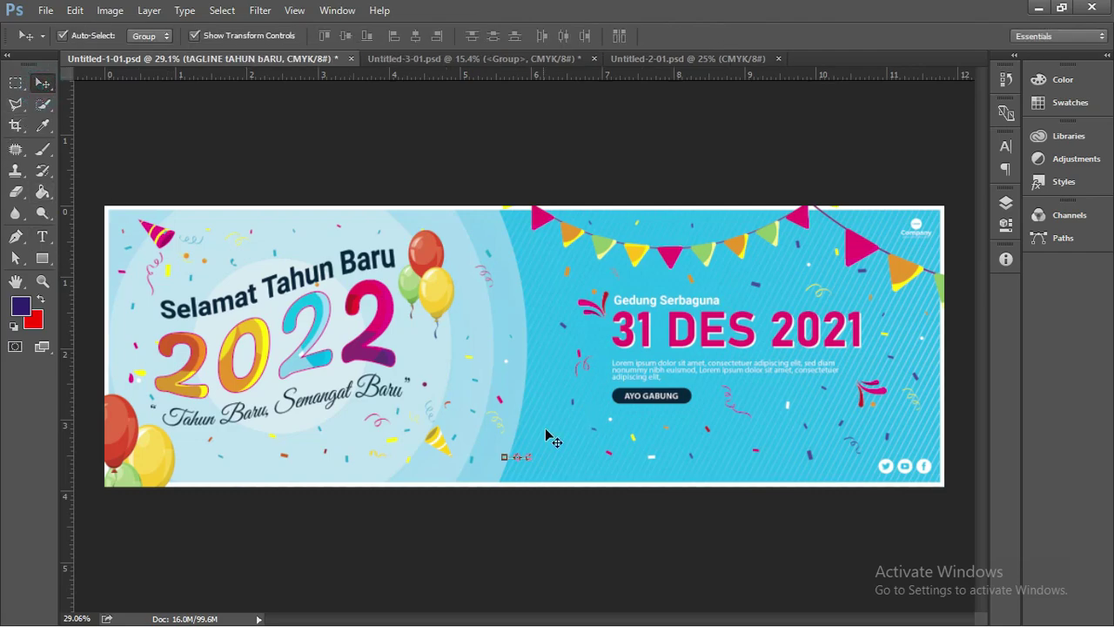
pyautogui.moveTo(531, 453); pyautogui.dragTo(771, 339)
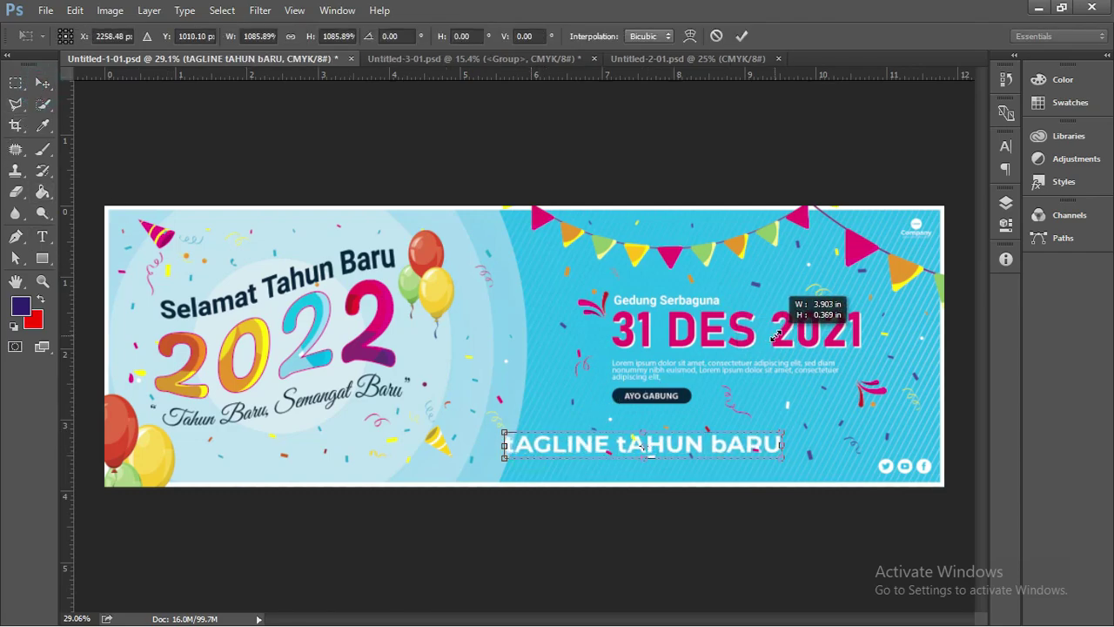
pyautogui.moveTo(532, 458)
pyautogui.mouseDown()
pyautogui.moveTo(511, 454)
pyautogui.moveTo(575, 462)
pyautogui.mouseUp()
pyautogui.press('Return')
# Position the enlarged tagline below AYO GABUNG at the bottom of the banner.
pyautogui.click(565, 457)
pyautogui.click(577, 506)
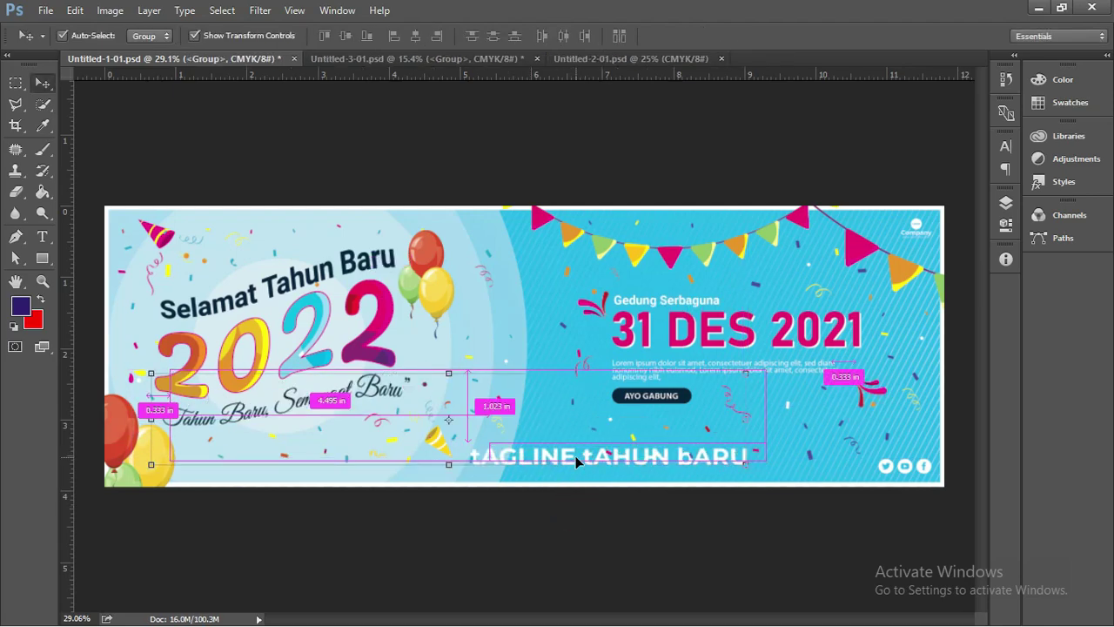
pyautogui.rightClick(576, 456)
pyautogui.click(535, 454)
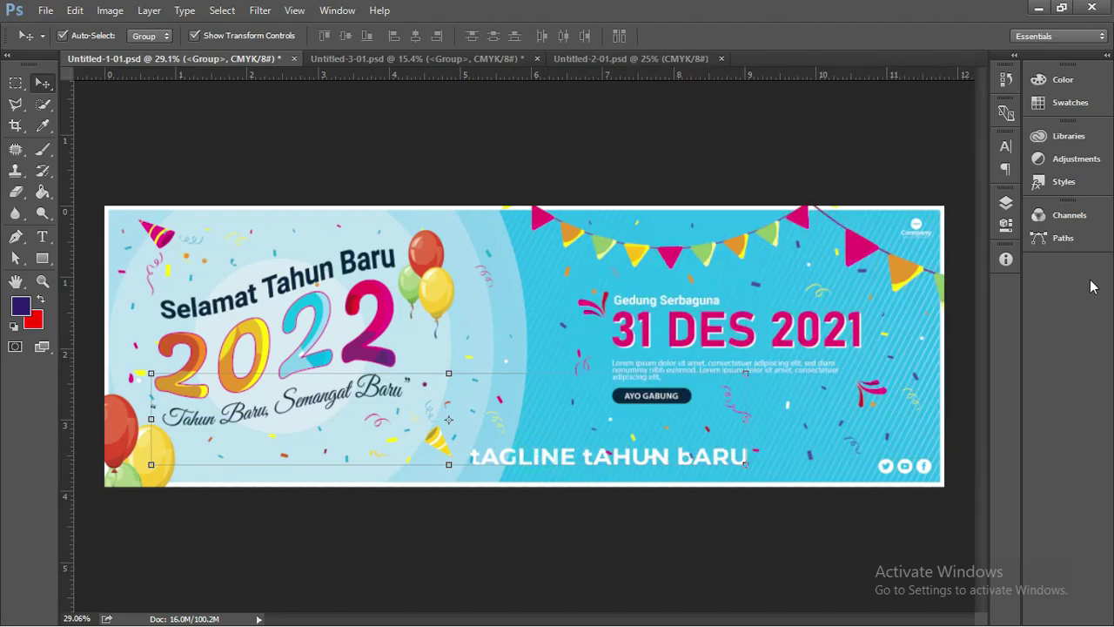
pyautogui.click(1007, 204)
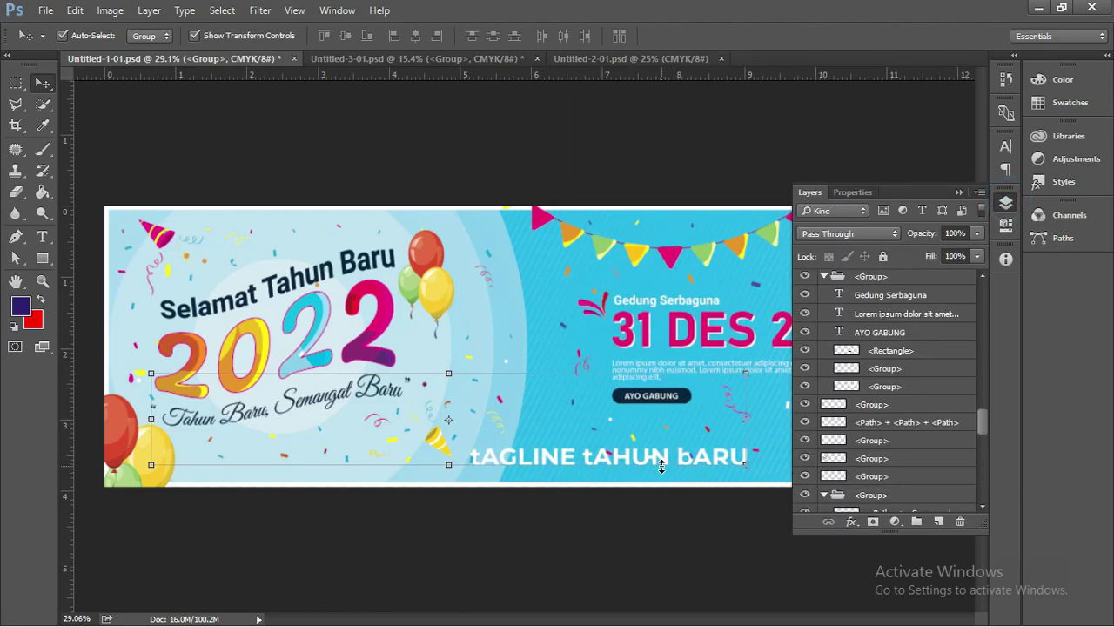
# Start a Free Transform on the tagline's group and commit it without changes.
pyautogui.hotkey('ctrl', 't')
pyautogui.click(861, 235)
pyautogui.click(843, 210)
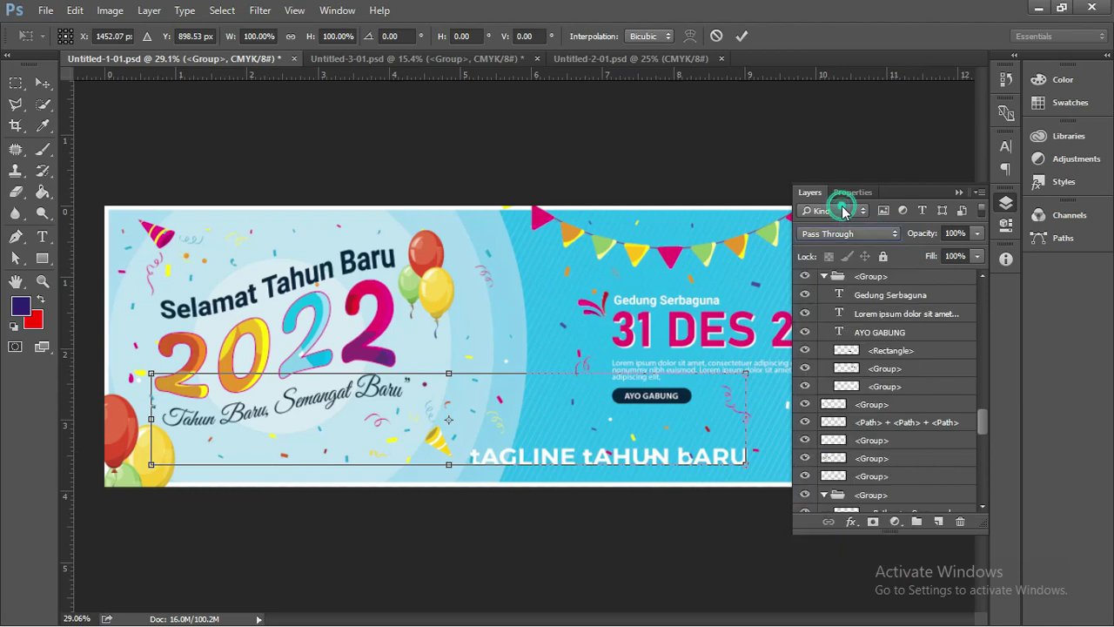
pyautogui.click(843, 211)
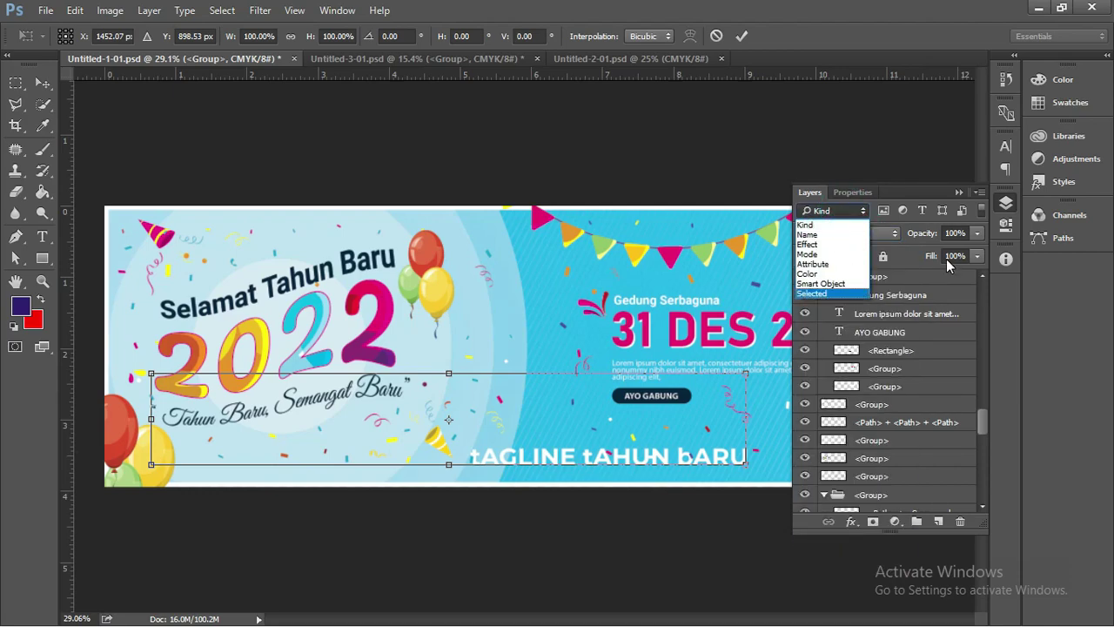
pyautogui.click(992, 421)
pyautogui.moveTo(984, 418)
pyautogui.mouseDown()
pyautogui.moveTo(981, 405)
pyautogui.moveTo(981, 488)
pyautogui.mouseUp()
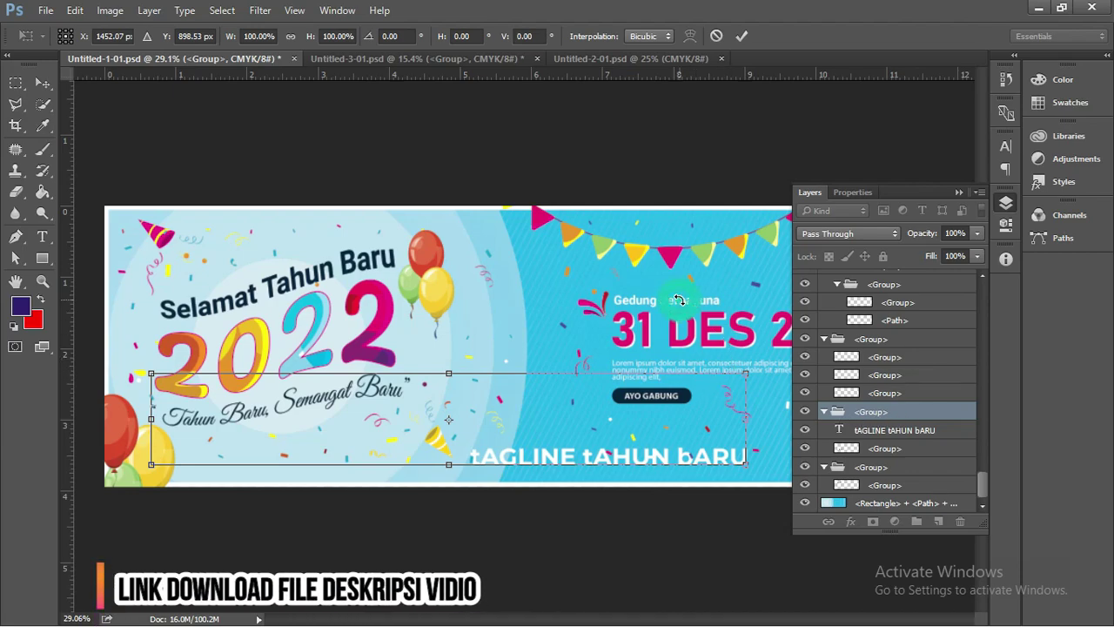
pyautogui.press('Return')
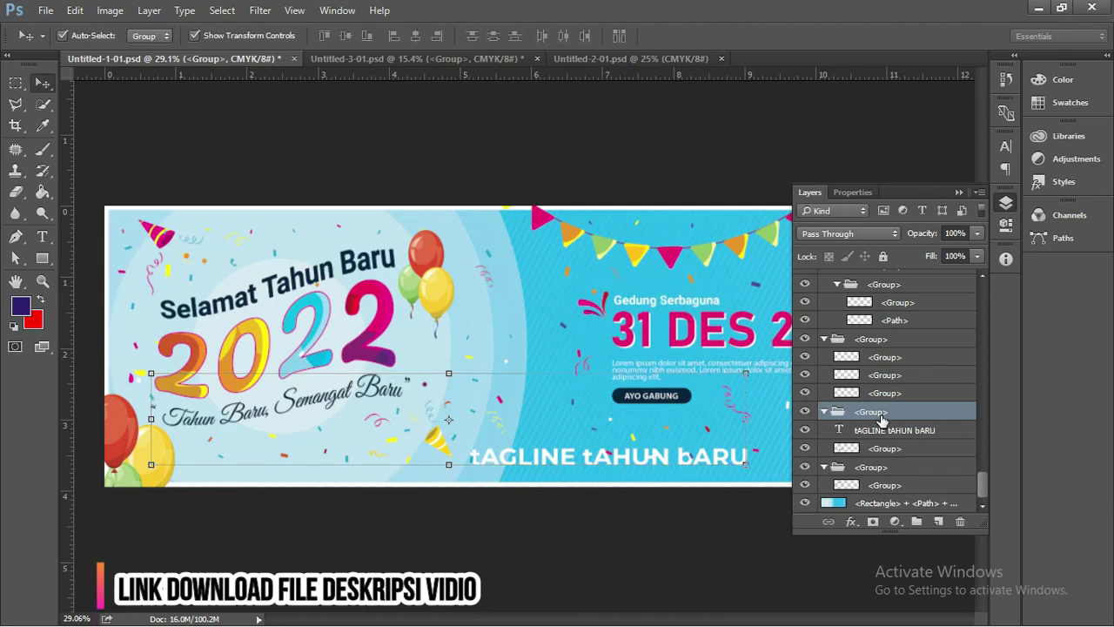
# Ungroup the tagline's group and shift the tAGLINE tAHUN bARU layer slightly left.
pyautogui.rightClick(882, 418)
pyautogui.click(946, 186)
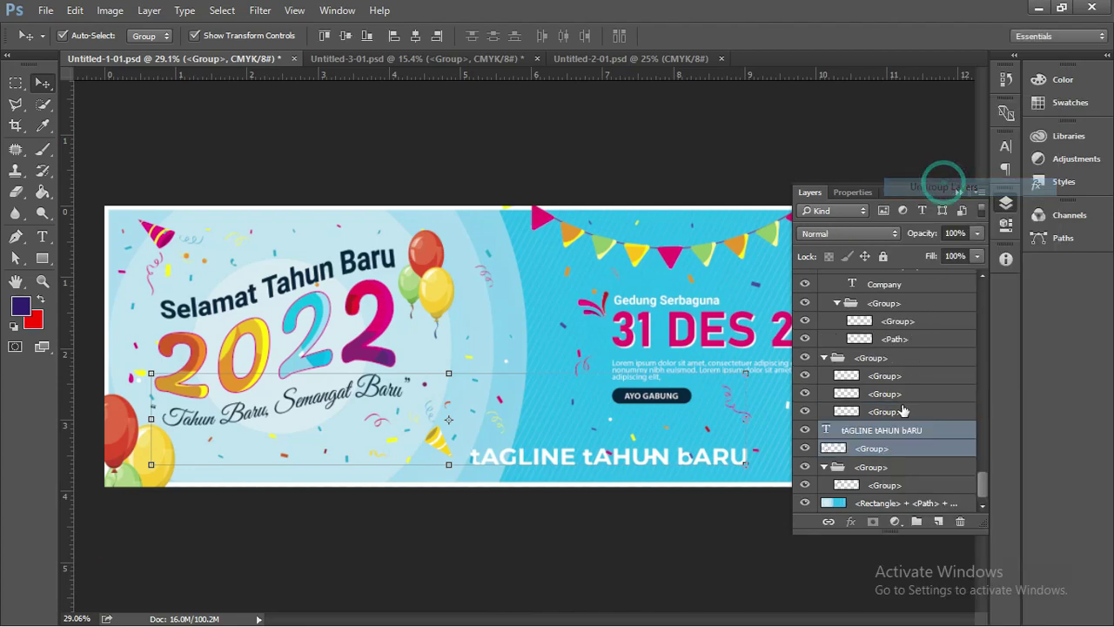
pyautogui.click(866, 430)
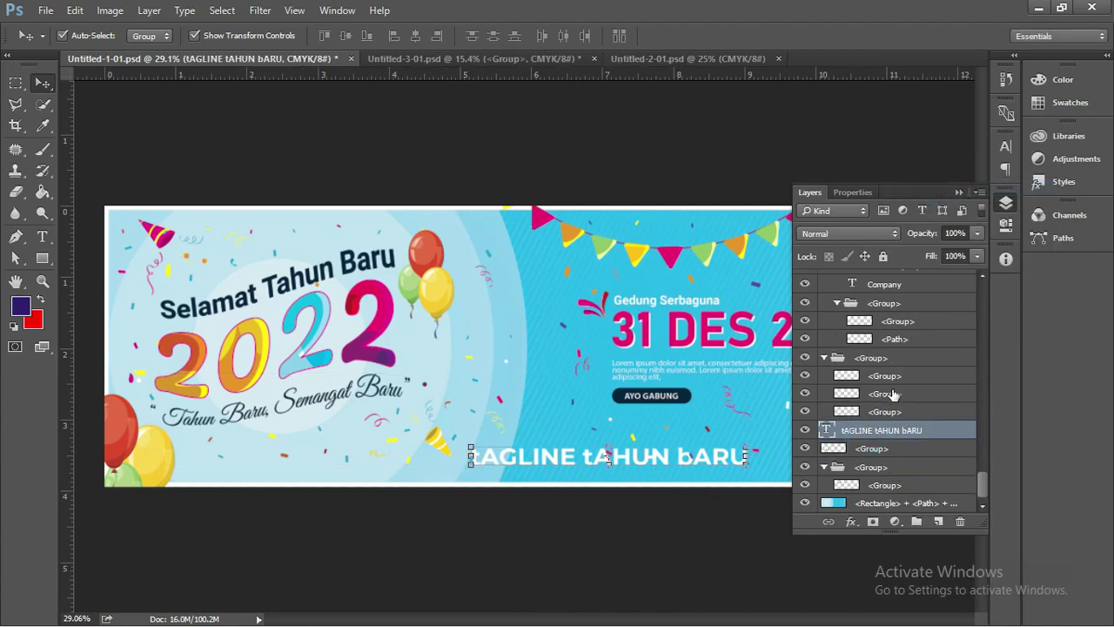
pyautogui.moveTo(646, 460); pyautogui.dragTo(636, 460)
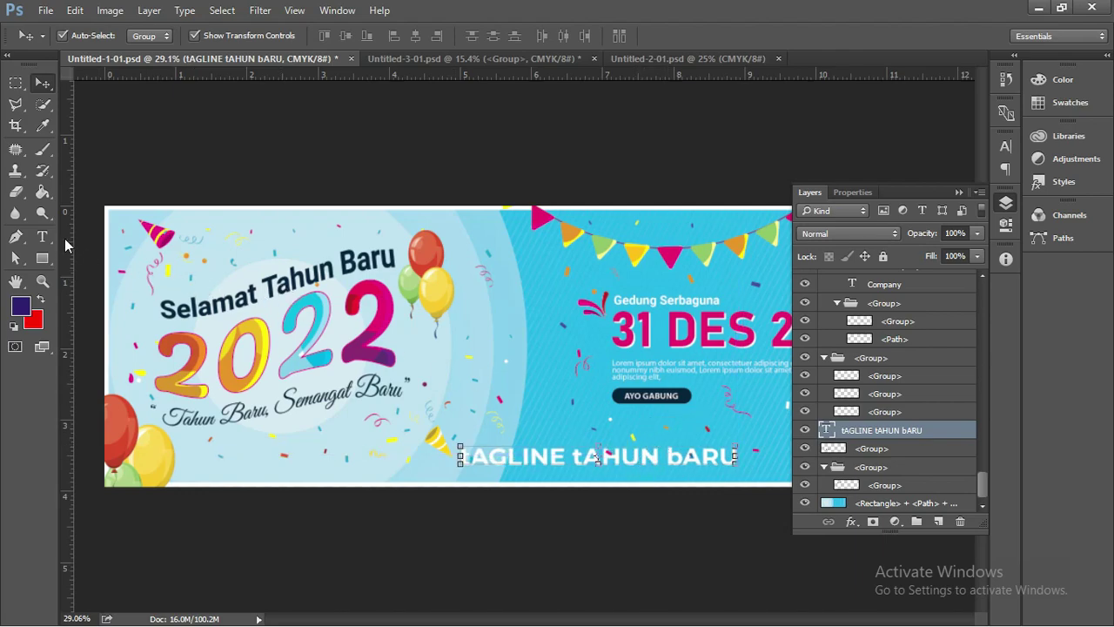
pyautogui.click(41, 236)
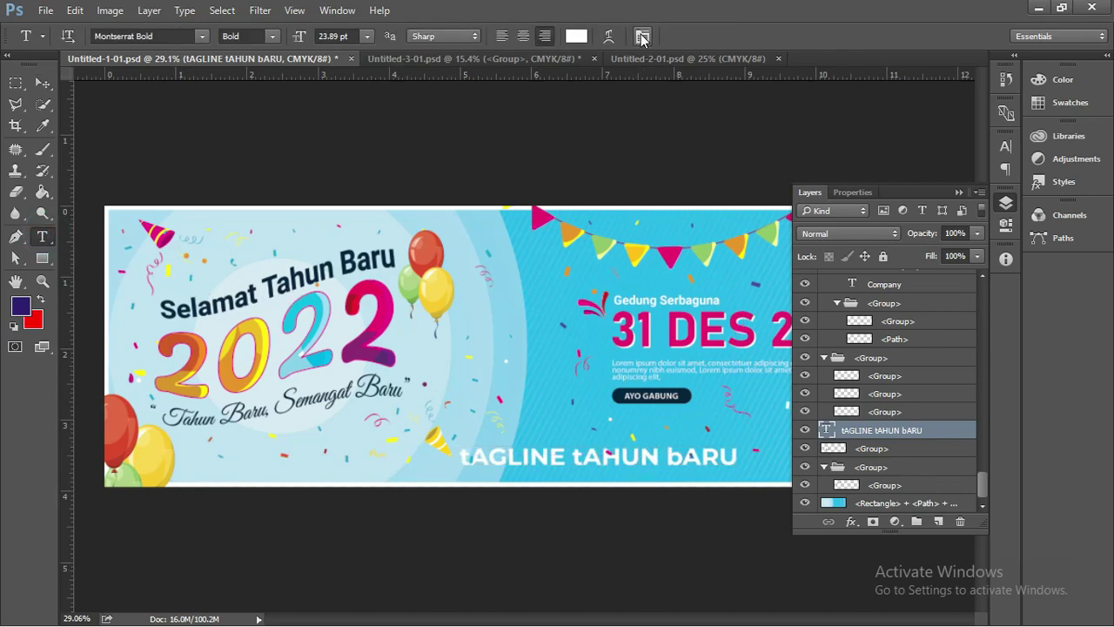
pyautogui.click(609, 36)
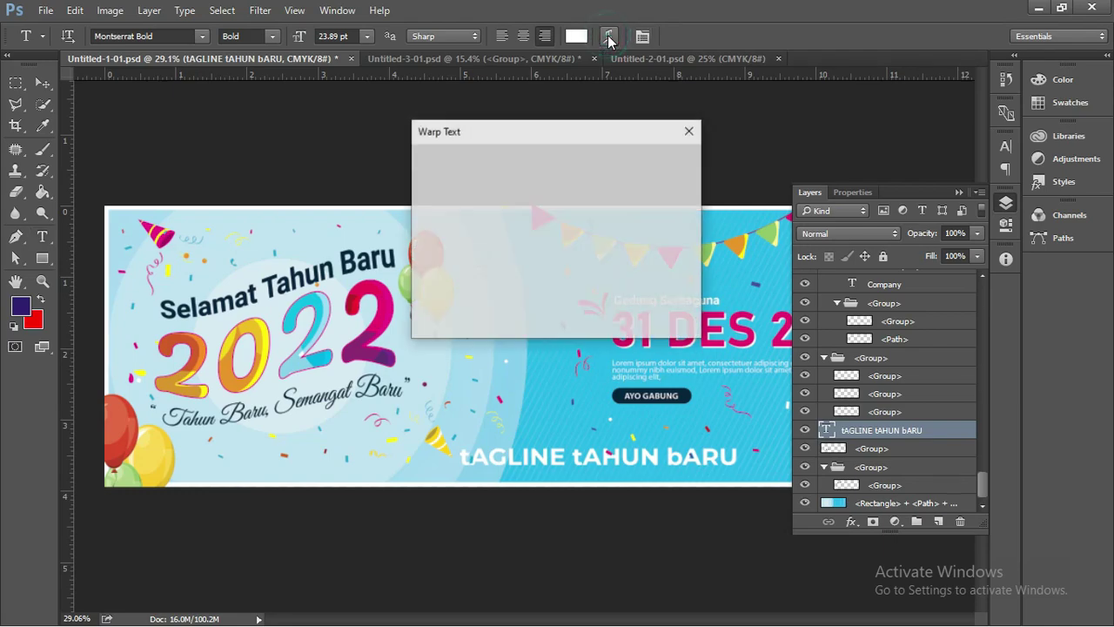
pyautogui.moveTo(582, 133); pyautogui.dragTo(302, 109)
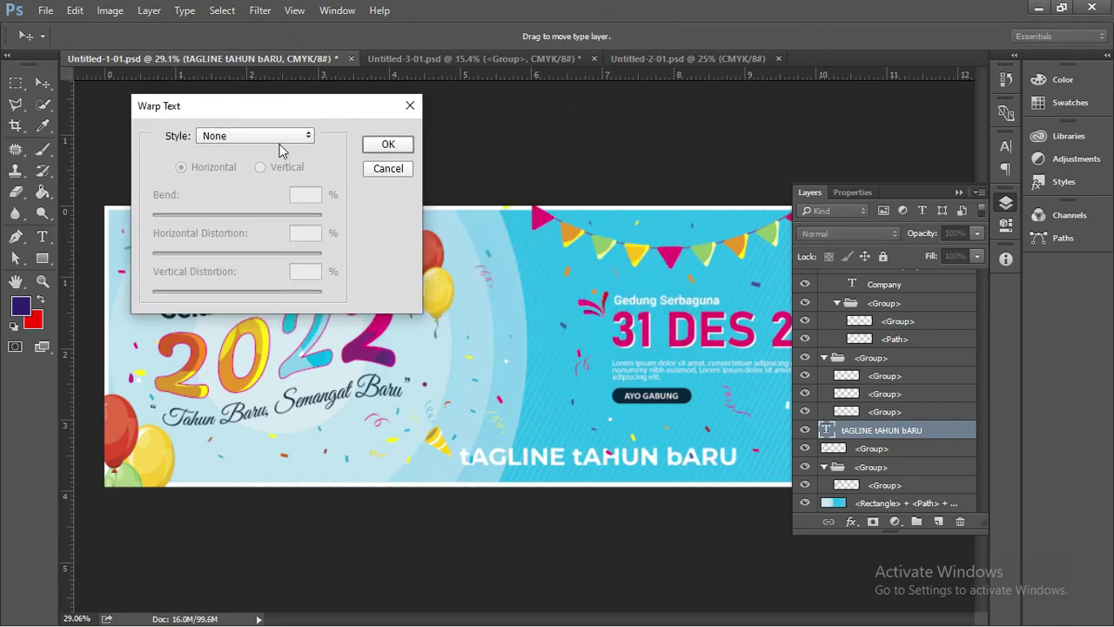
pyautogui.click(277, 136)
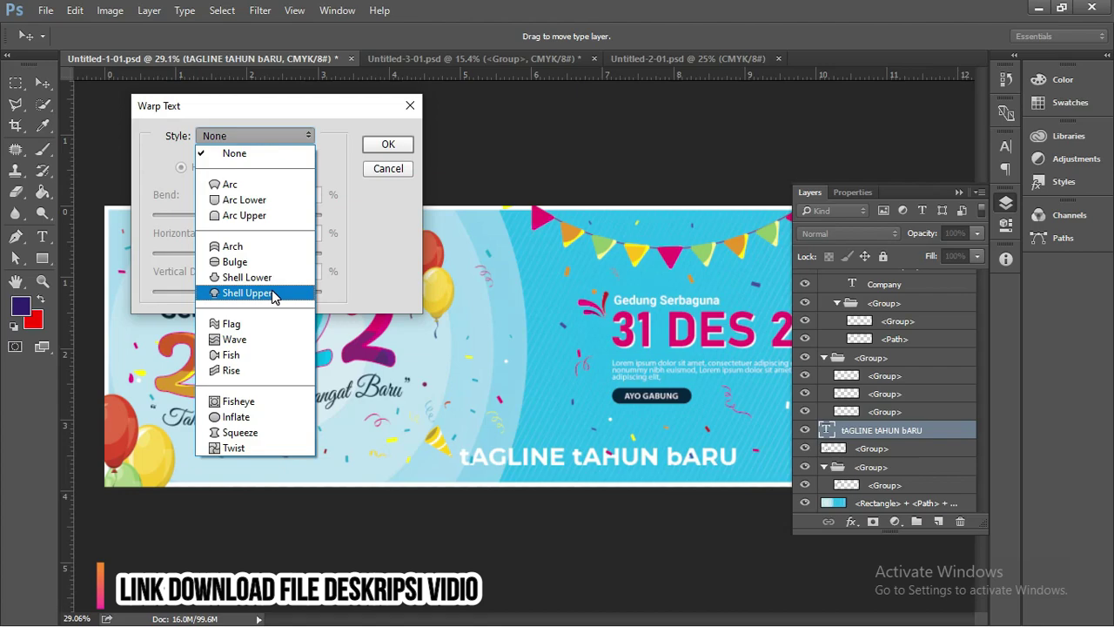
pyautogui.click(261, 324)
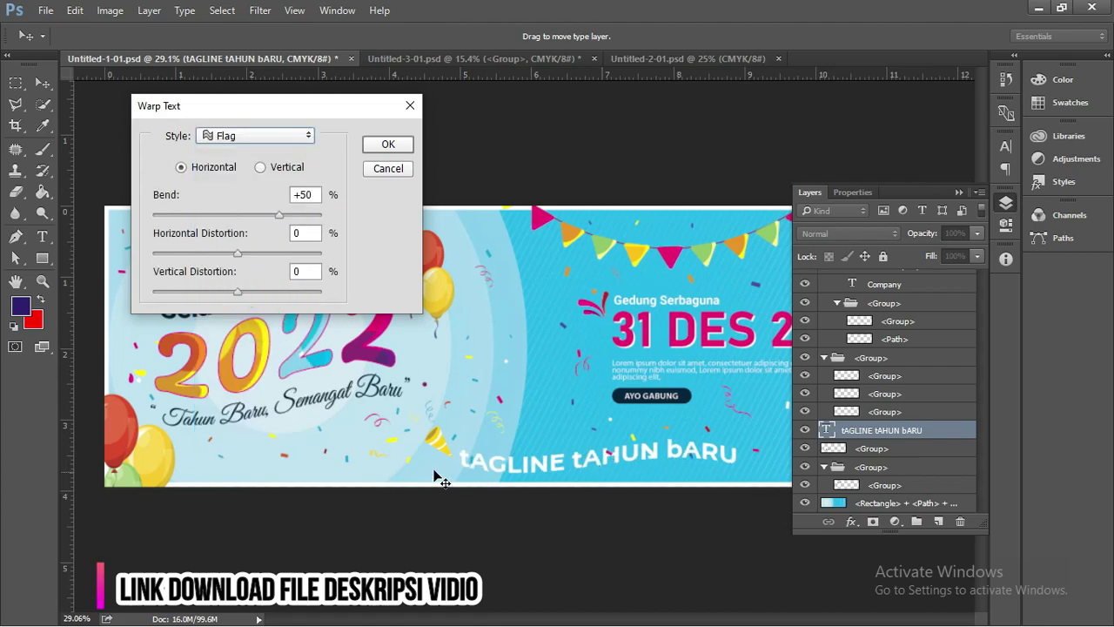
pyautogui.moveTo(280, 225); pyautogui.dragTo(312, 221)
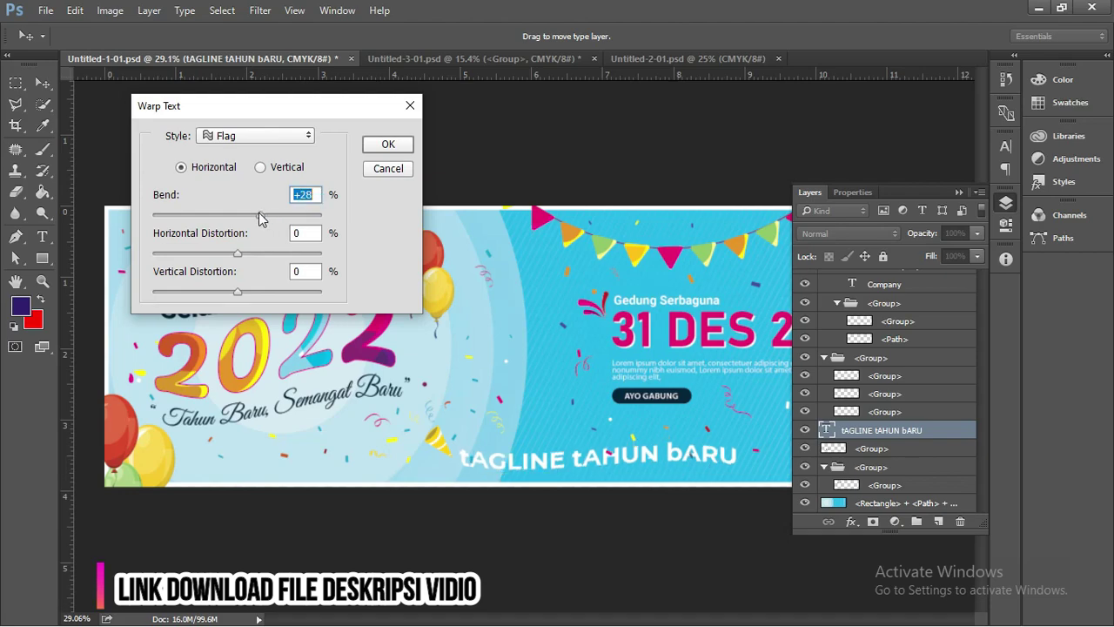
pyautogui.click(411, 106)
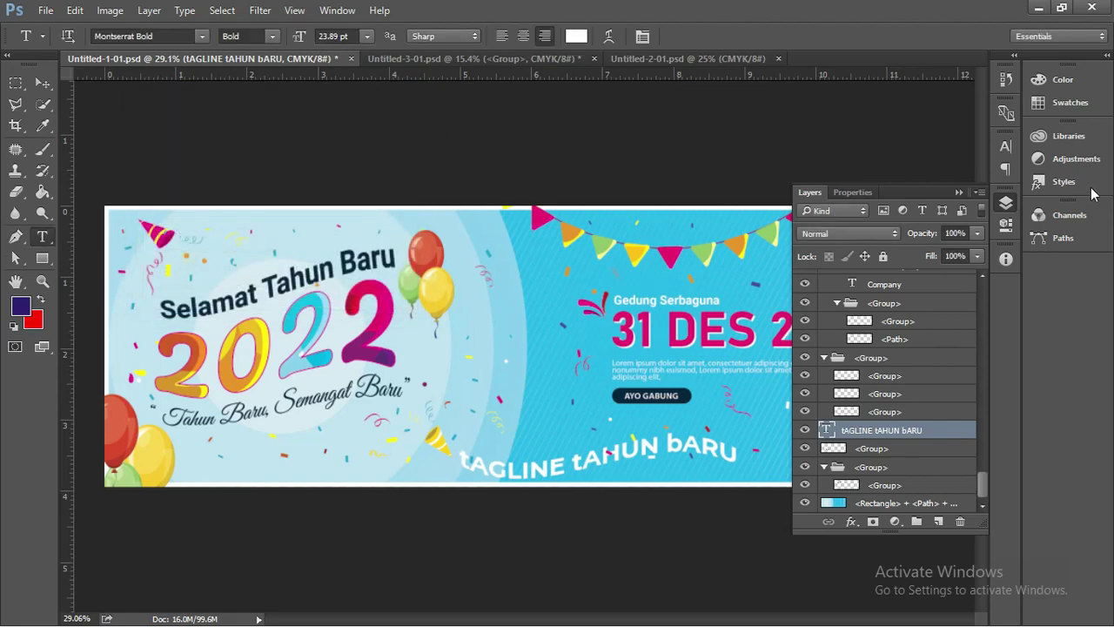
pyautogui.click(959, 192)
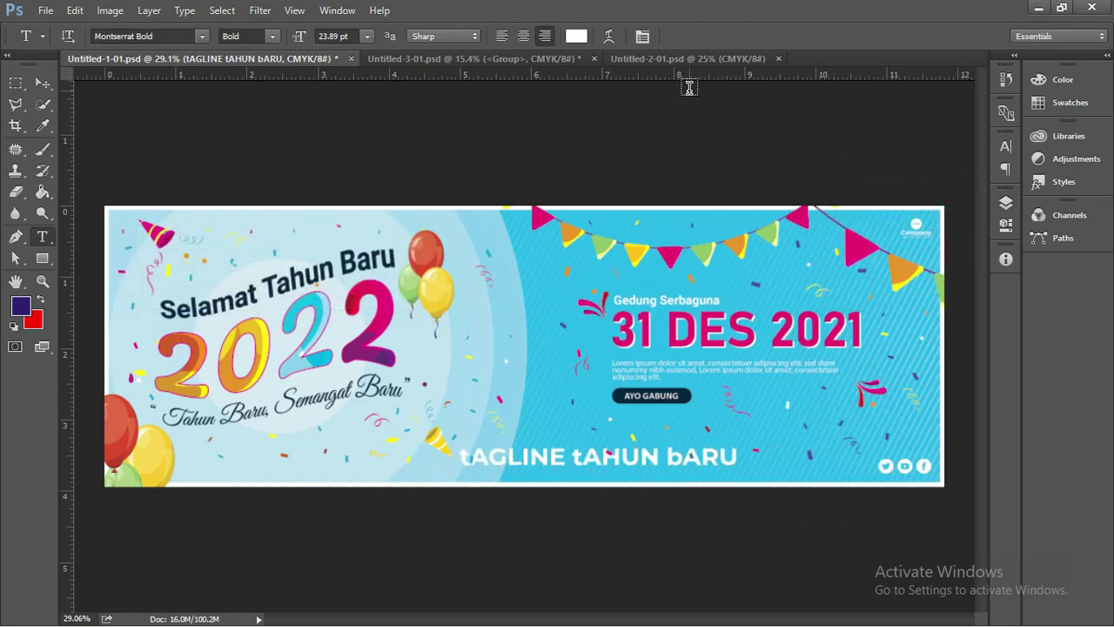
pyautogui.hotkey('alt', 'Tab')
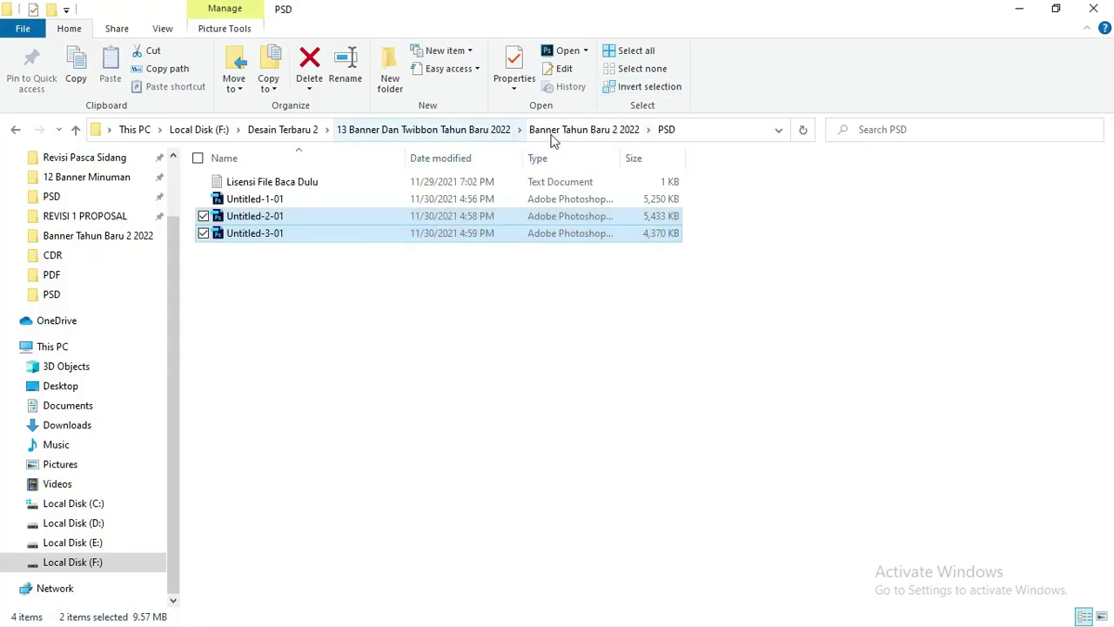
# Open the Banner Tahun Baru 2 2022 CDR folder, select the Banner Tahun Baru 1 2022 CDR file, and switch to CorelDRAW.
pyautogui.click(566, 130)
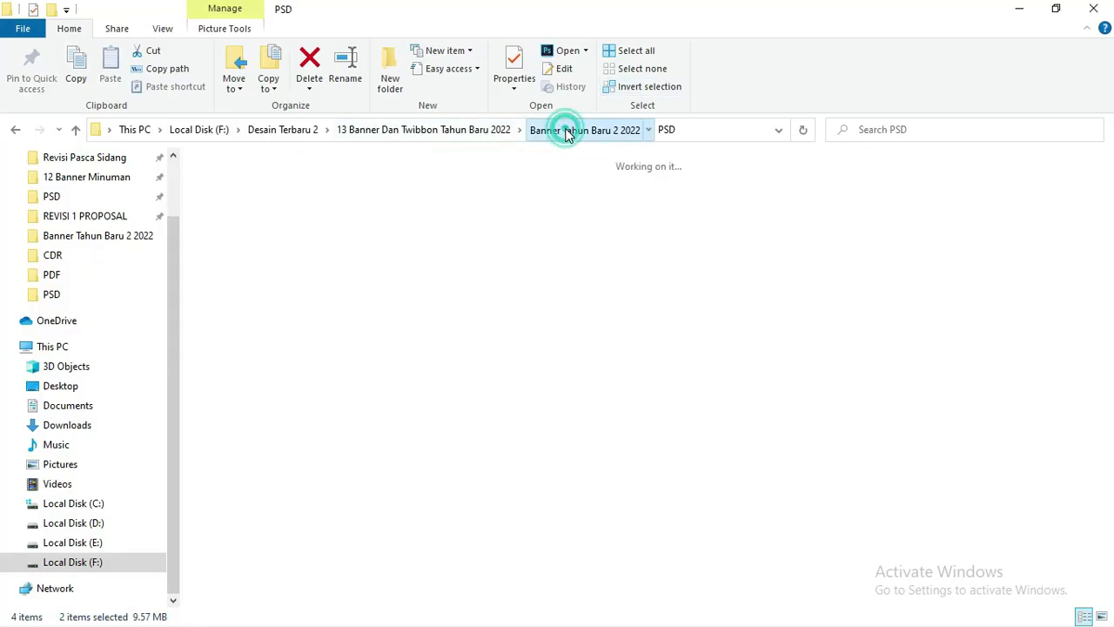
pyautogui.doubleClick(604, 264)
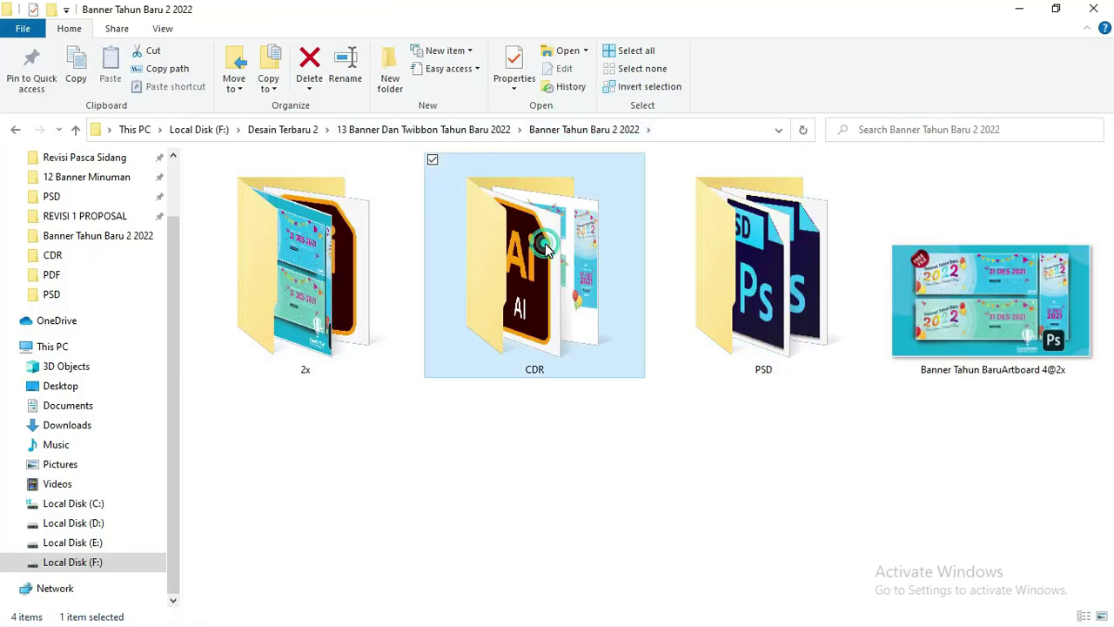
pyautogui.click(296, 185)
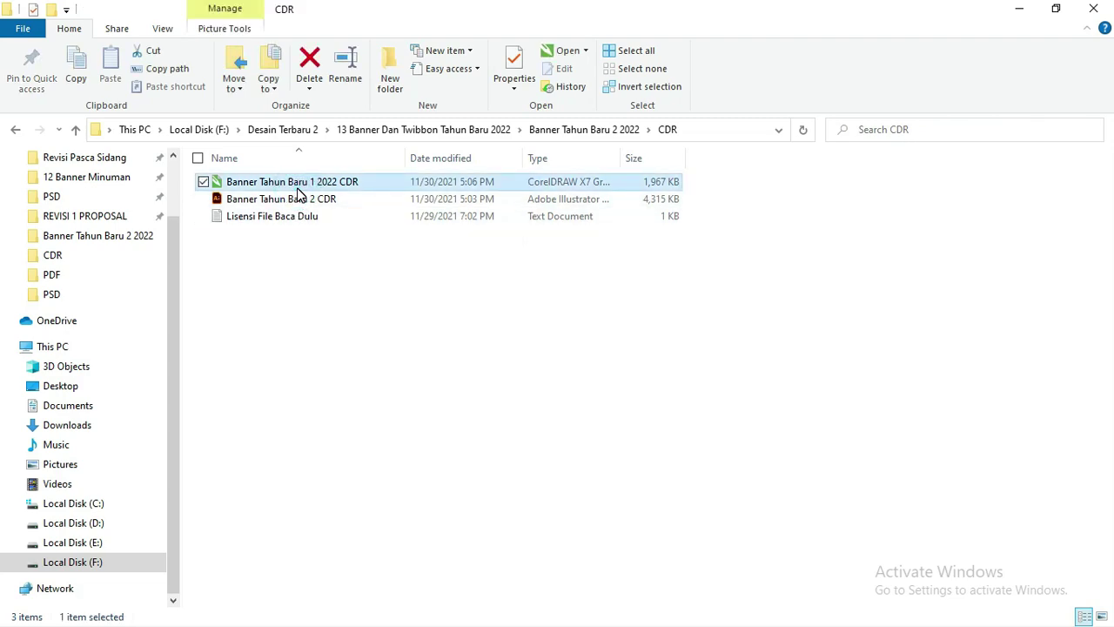
pyautogui.rightClick(298, 192)
pyautogui.click(811, 288)
pyautogui.hotkey('alt', 'Tab')
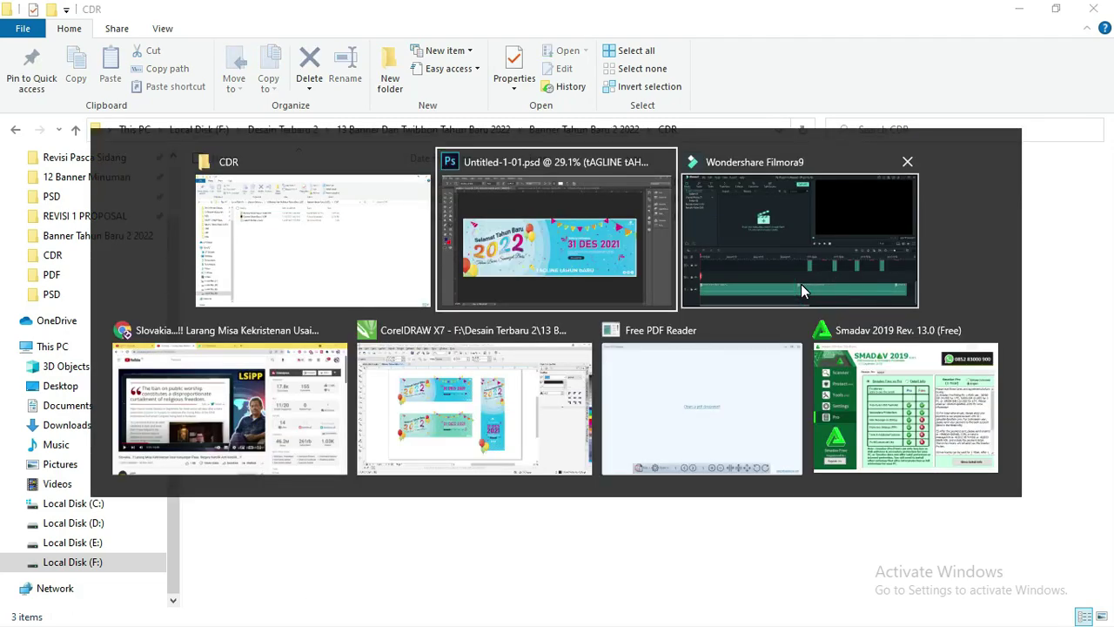
pyautogui.hotkey('alt', 'Tab')
pyautogui.hotkey('alt', 'Tab')
pyautogui.hotkey('alt', 'Tab')
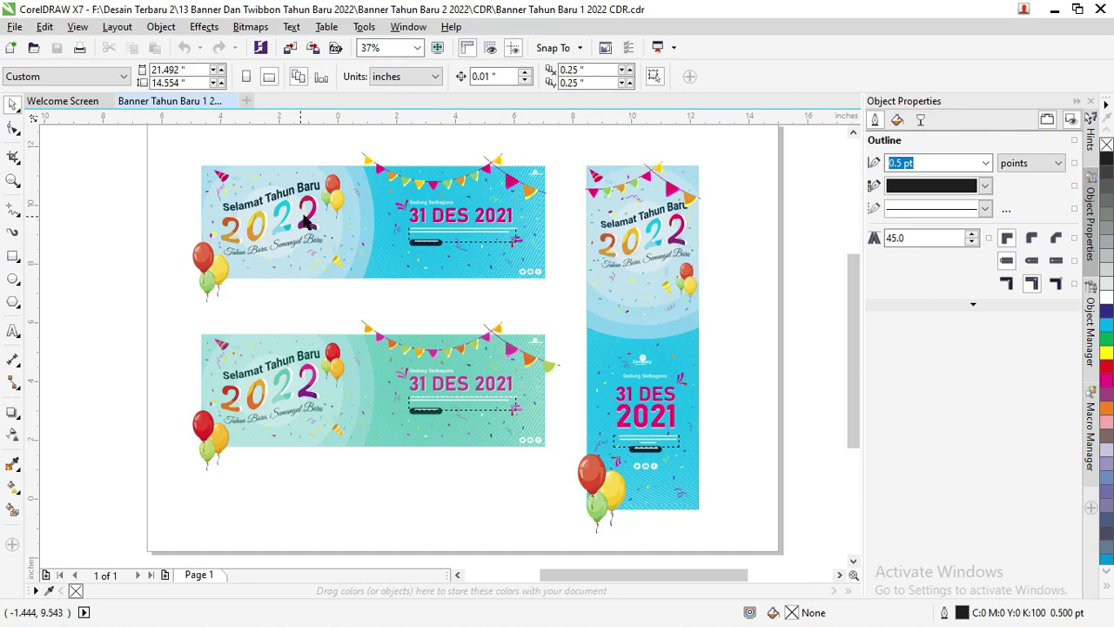
# Zoom around the document to inspect the blue, teal and portrait 2022 banners.
pyautogui.scroll(2, 406, 185)
pyautogui.scroll(2, 419, 200)
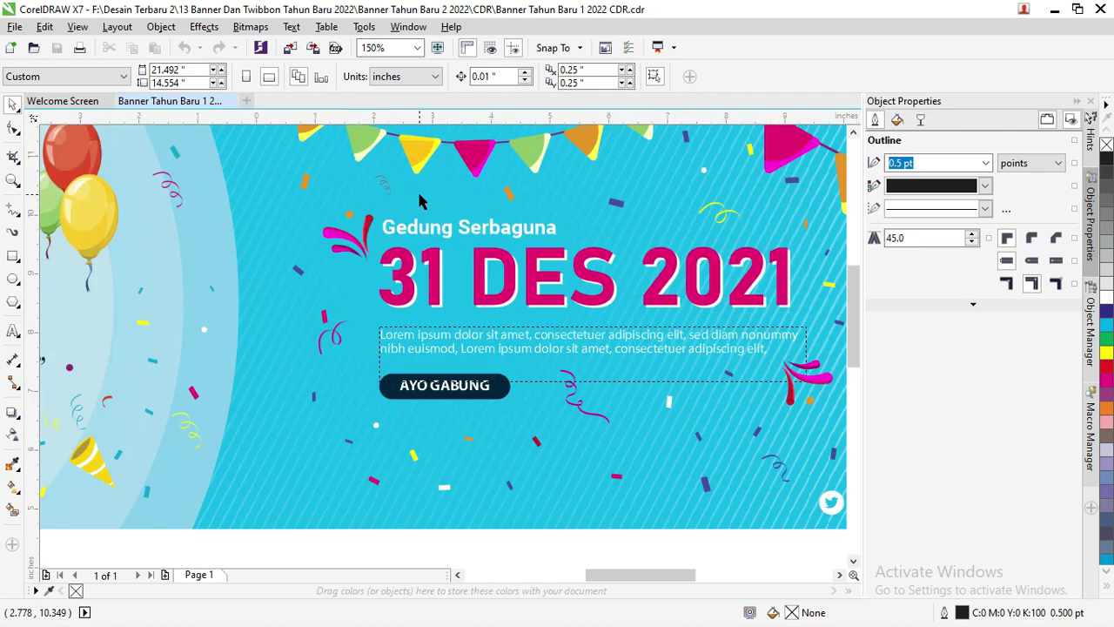
pyautogui.scroll(-4, 419, 200)
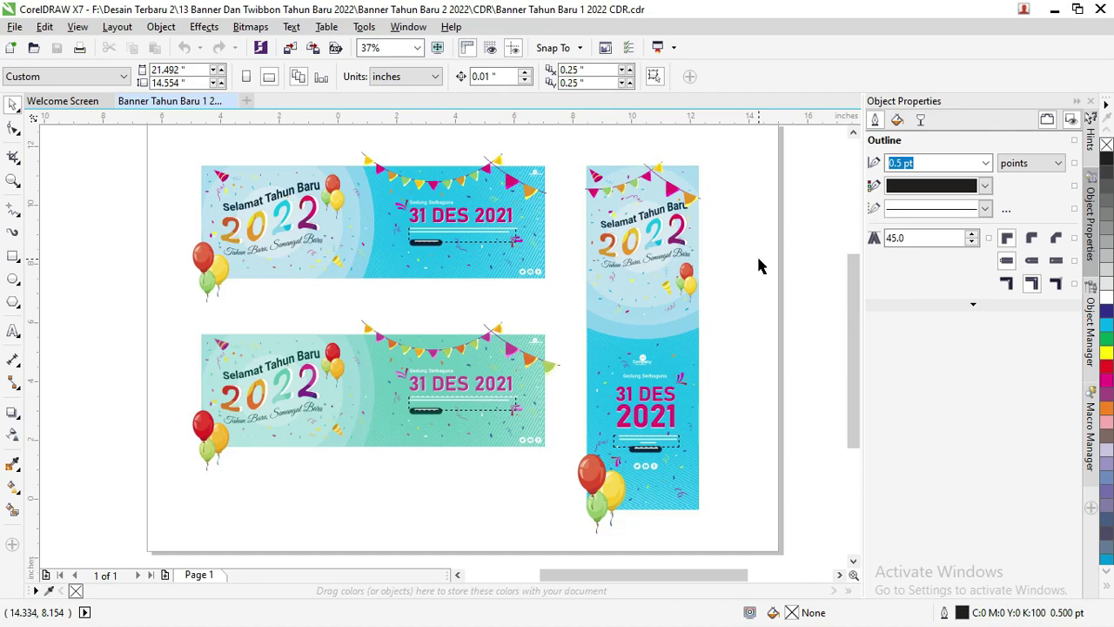
pyautogui.moveTo(859, 304); pyautogui.dragTo(862, 283)
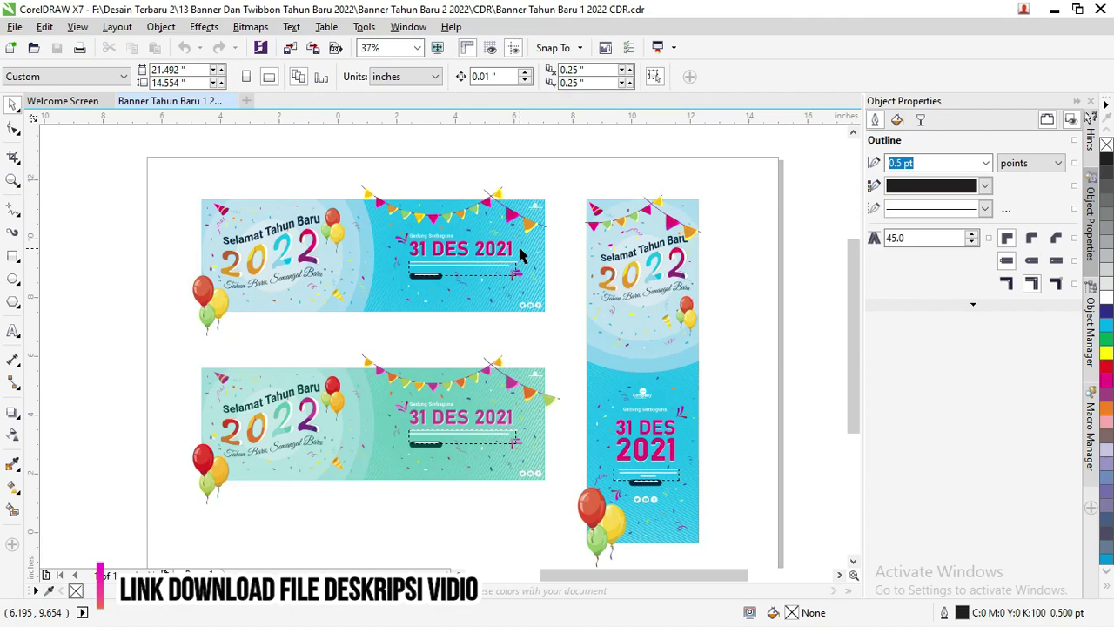
pyautogui.scroll(2, 660, 249)
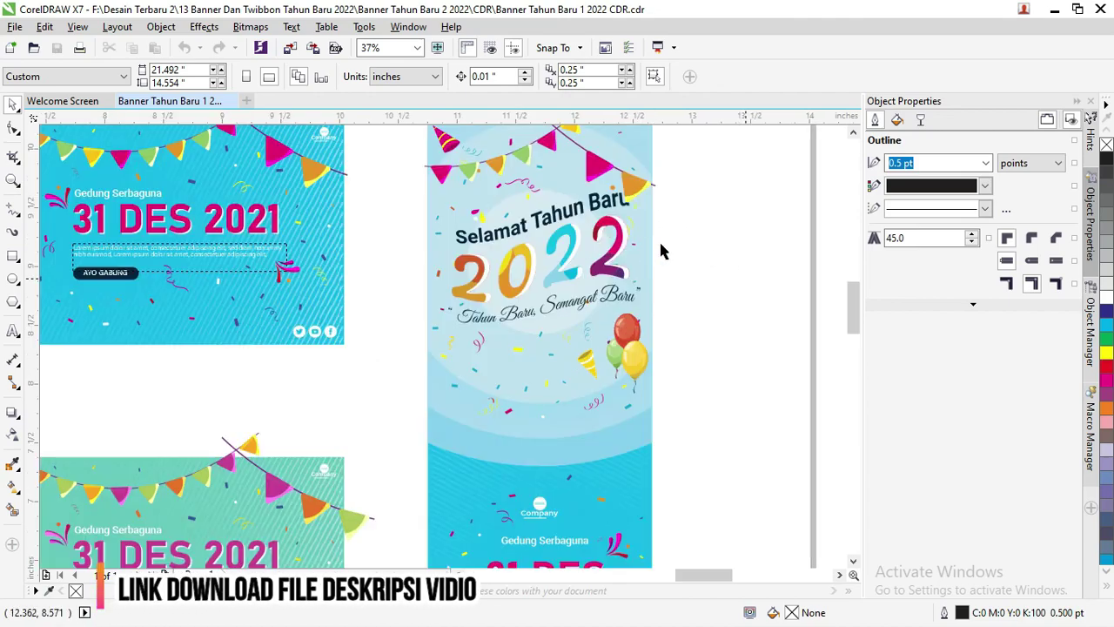
pyautogui.scroll(2, 523, 236)
pyautogui.scroll(-1, 551, 242)
pyautogui.scroll(-3, 450, 238)
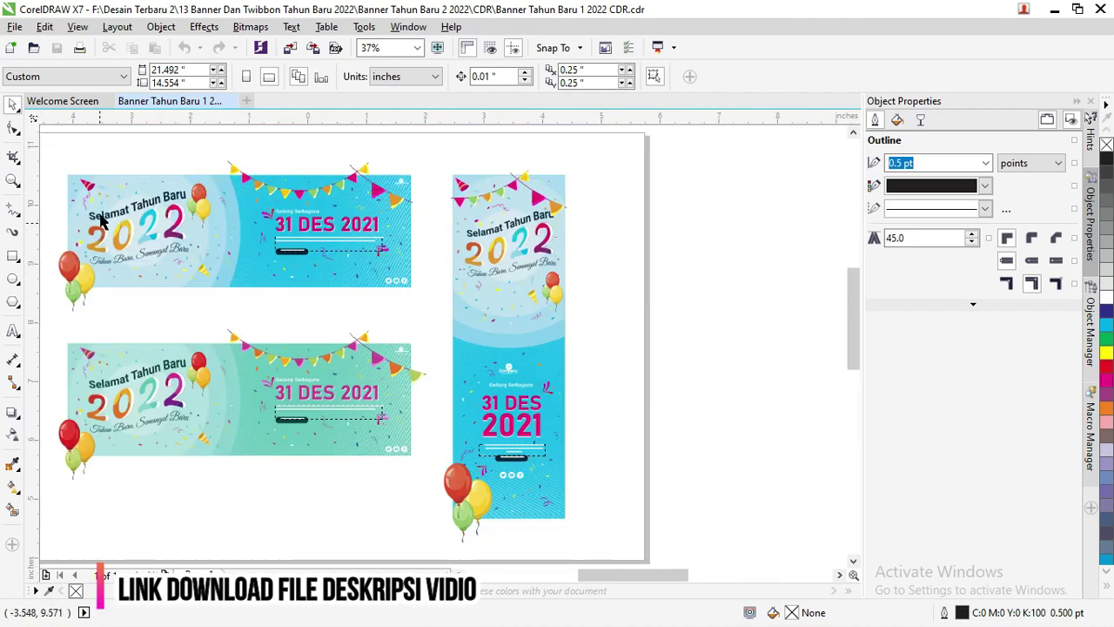
pyautogui.scroll(2, 235, 231)
pyautogui.scroll(1, 244, 233)
pyautogui.scroll(-2, 244, 233)
pyautogui.scroll(1, 253, 228)
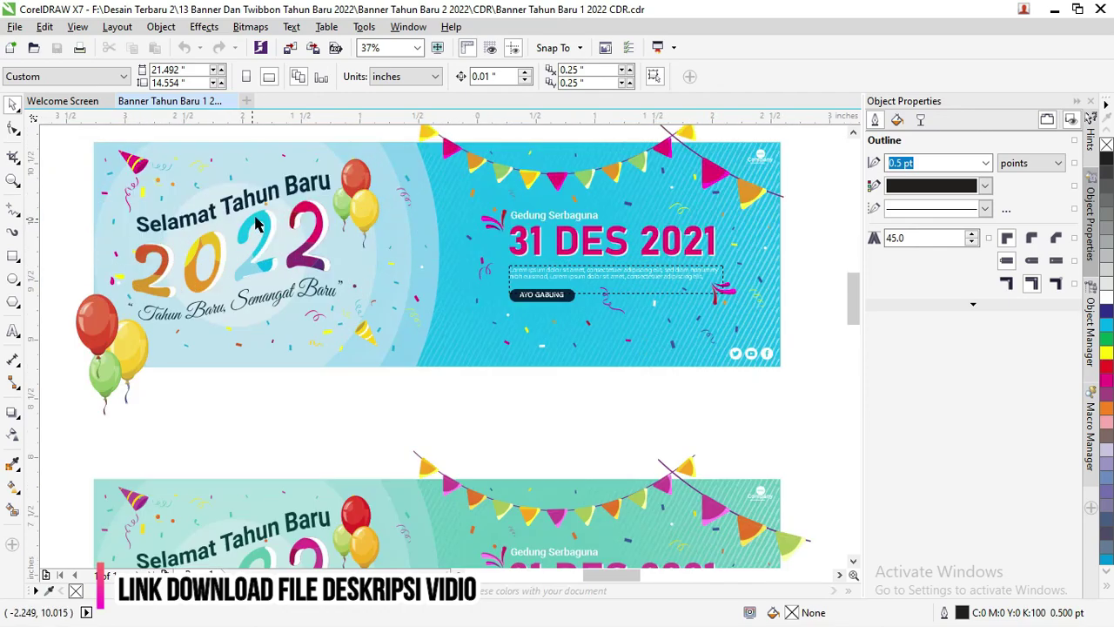
pyautogui.scroll(1, 254, 224)
# Select the top banner's artwork group, then clear the selection.
pyautogui.click(394, 218)
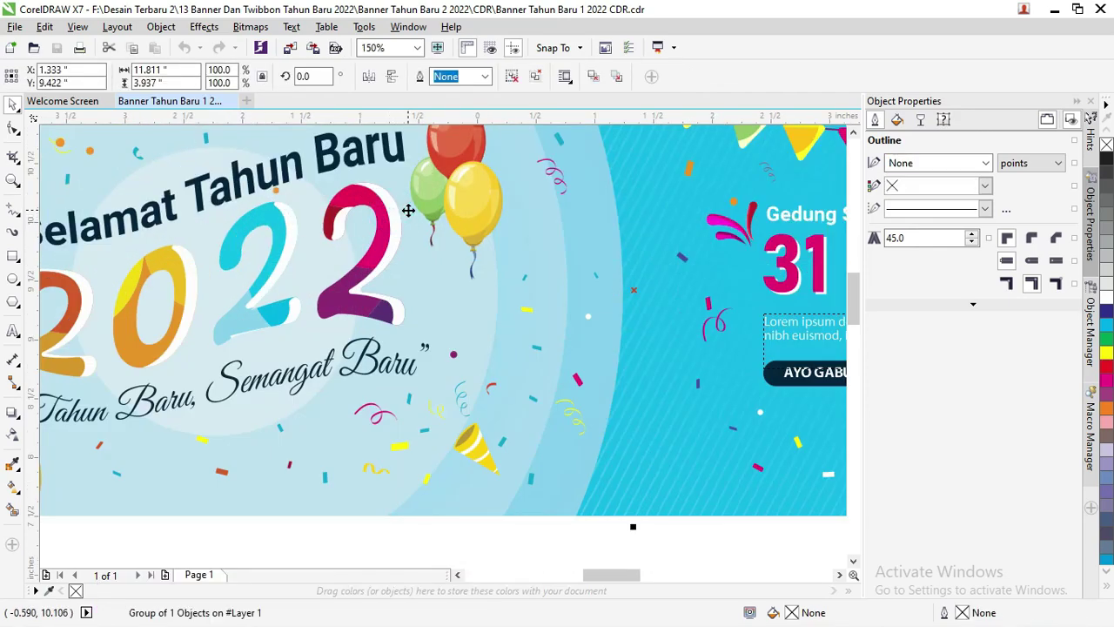
pyautogui.scroll(-2, 405, 208)
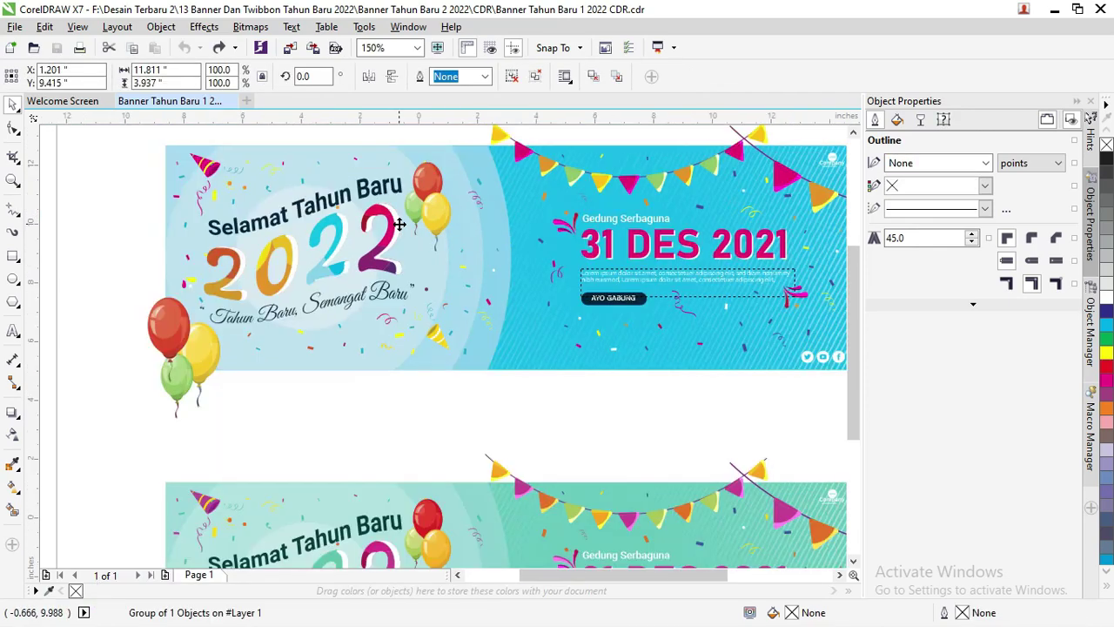
pyautogui.scroll(-1, 405, 209)
pyautogui.click(231, 196)
# Select the top banner's objects and artwork group, checking their right-click actions.
pyautogui.moveTo(641, 323); pyautogui.dragTo(636, 319)
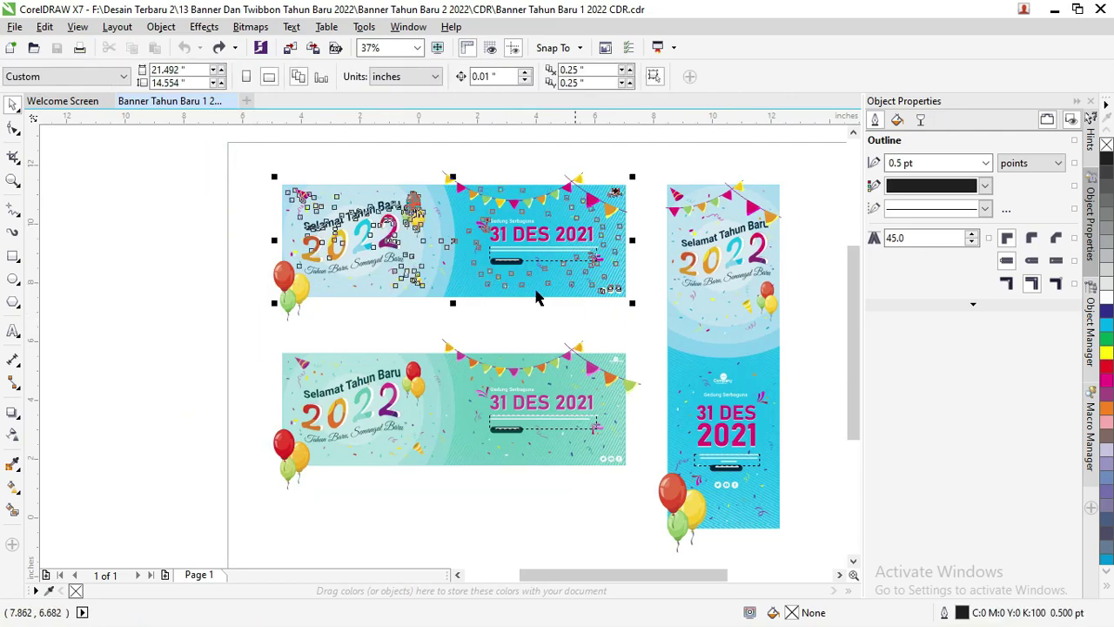
pyautogui.rightClick(423, 233)
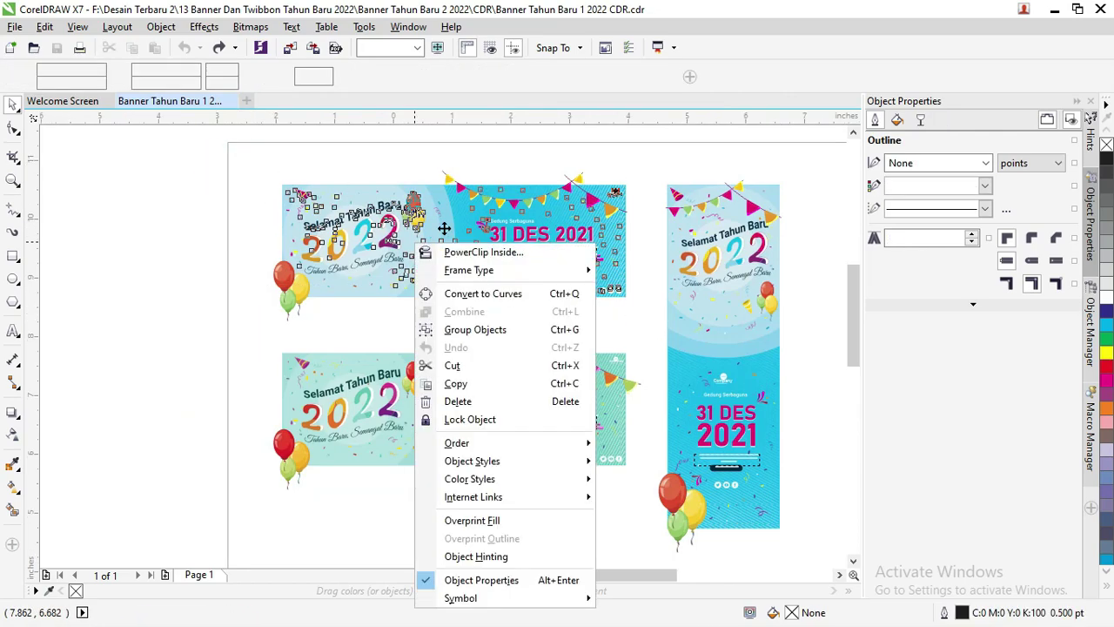
pyautogui.scroll(2, 423, 233)
pyautogui.click(331, 407)
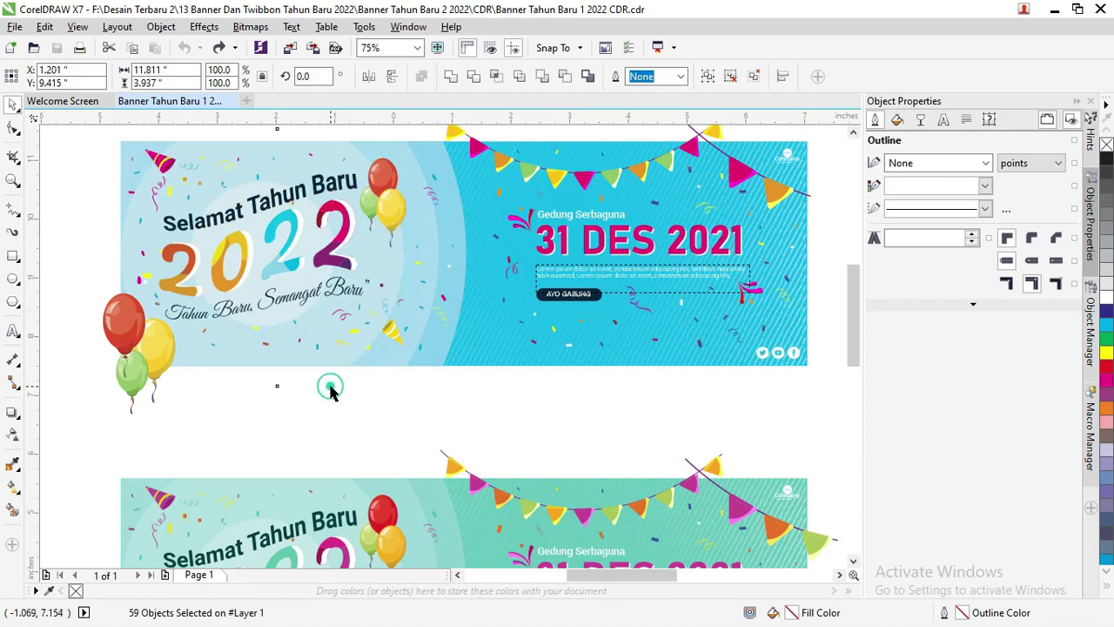
pyautogui.click(348, 216)
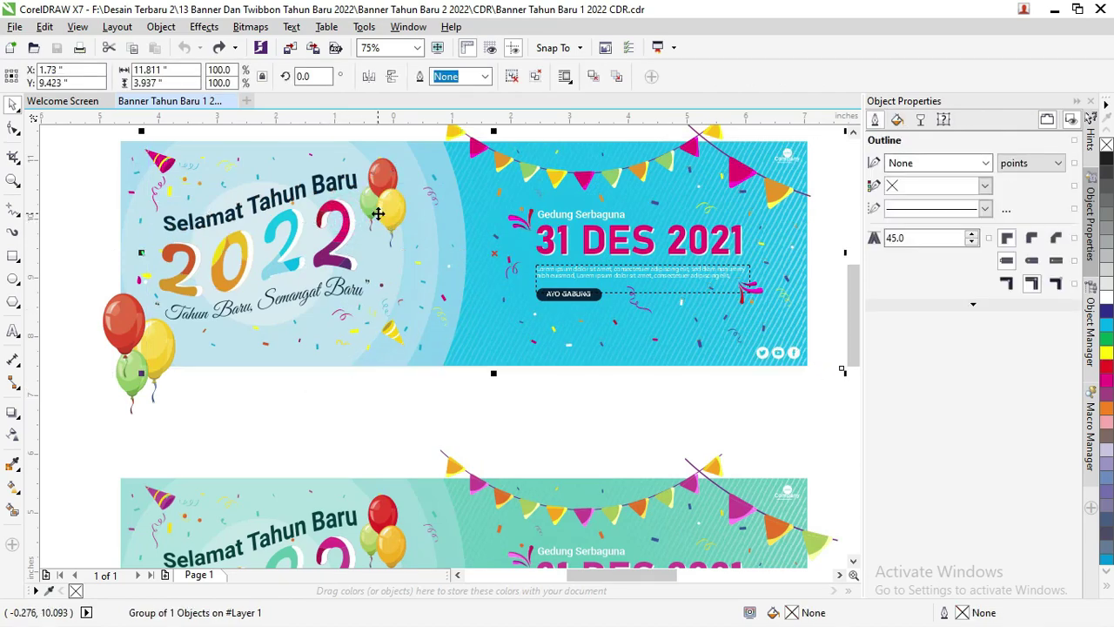
pyautogui.click(378, 214)
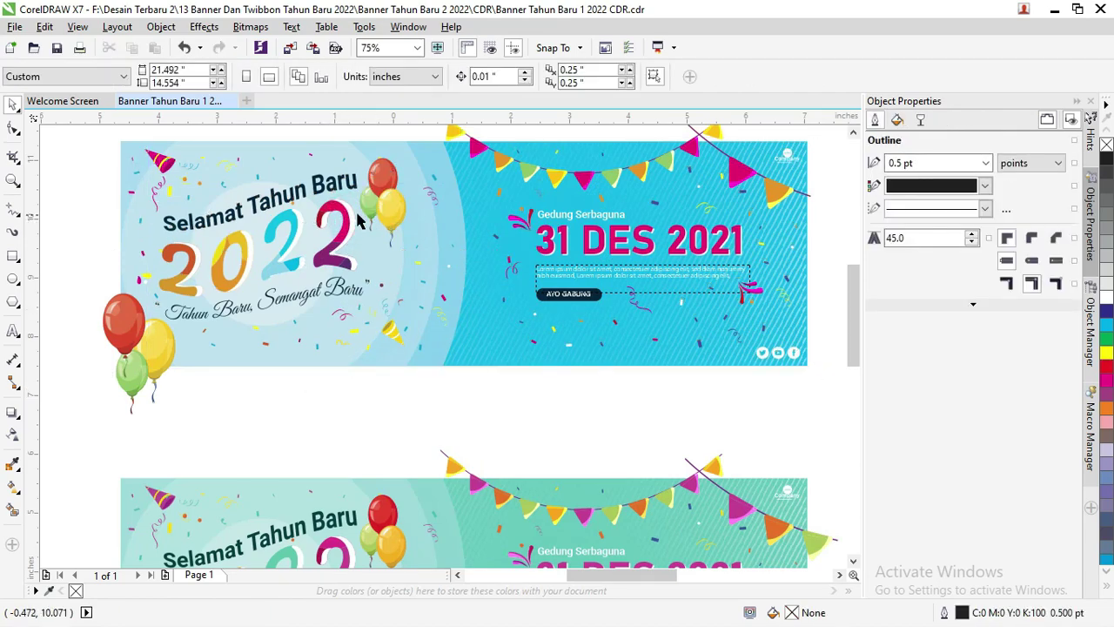
pyautogui.click(342, 207)
# Undo the last change and select the top banner's 2022 lettering group.
pyautogui.scroll(2, 342, 207)
pyautogui.scroll(4, 342, 207)
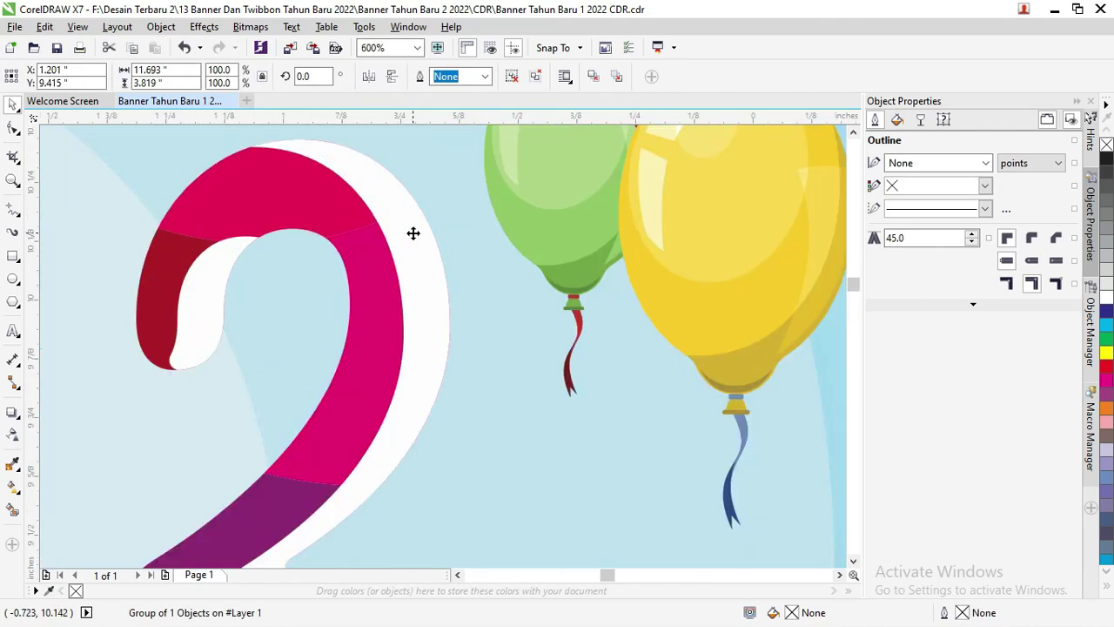
pyautogui.scroll(-3, 413, 232)
pyautogui.scroll(-1, 413, 233)
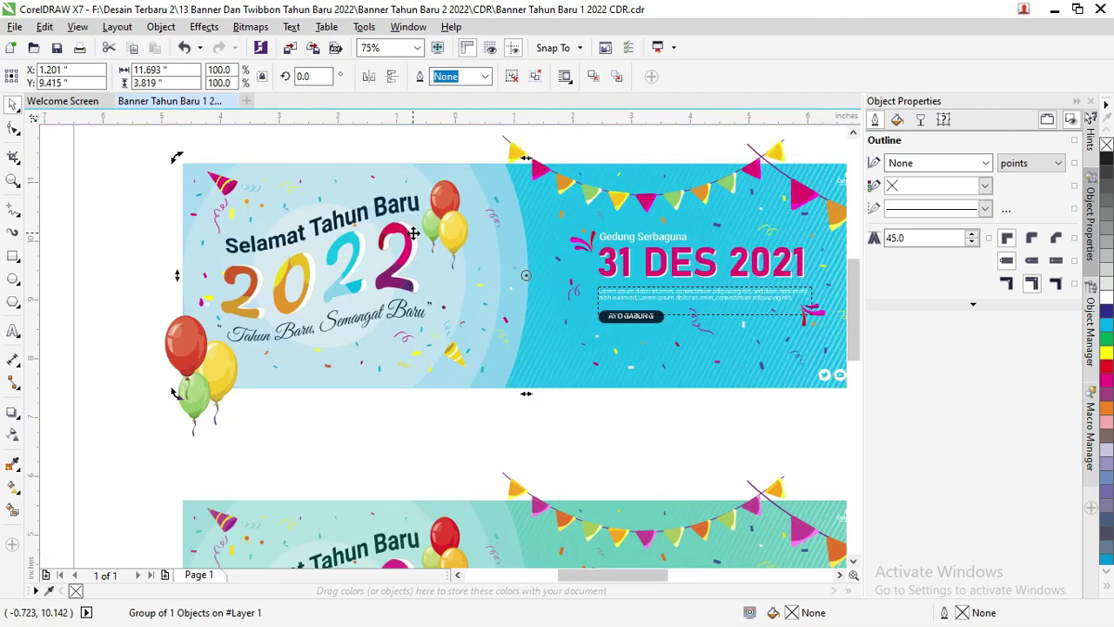
pyautogui.click(114, 193)
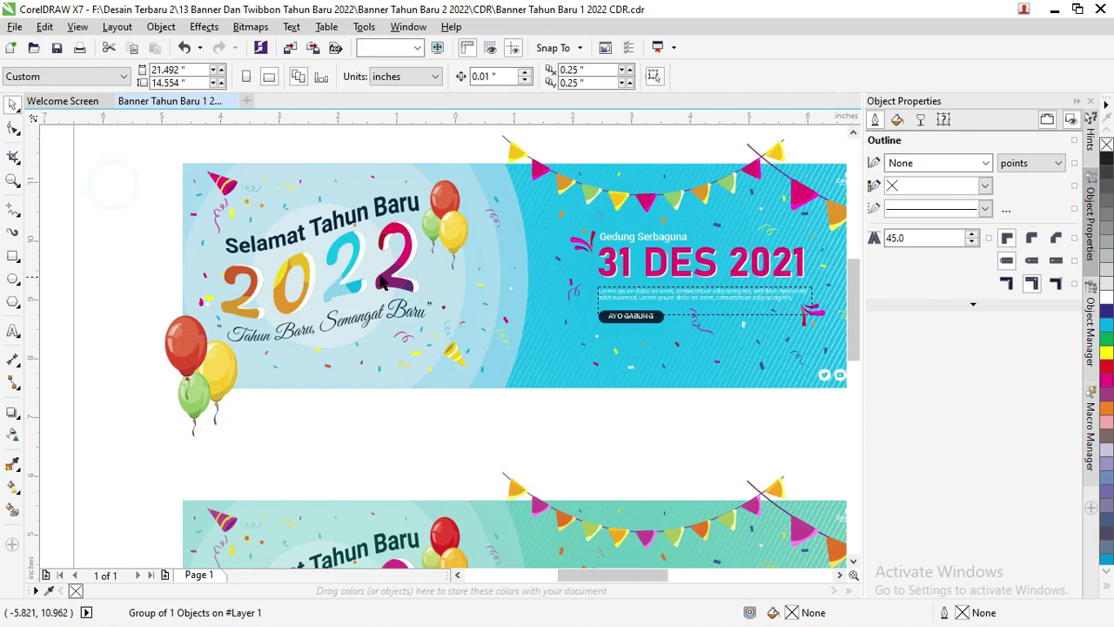
pyautogui.click(413, 238)
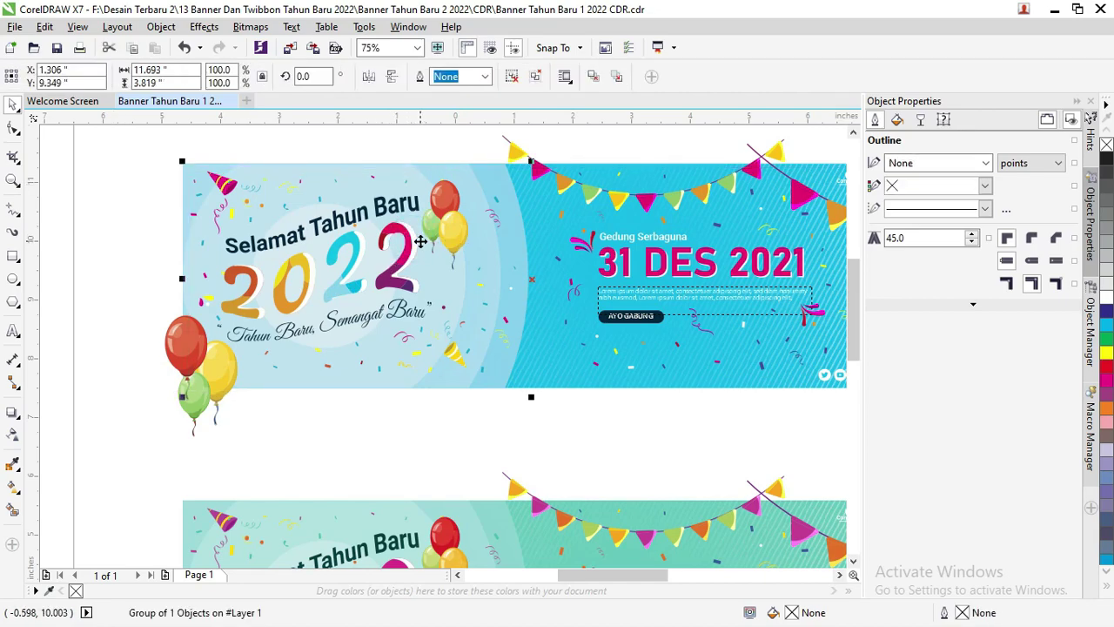
pyautogui.hotkey('ctrl', 'z')
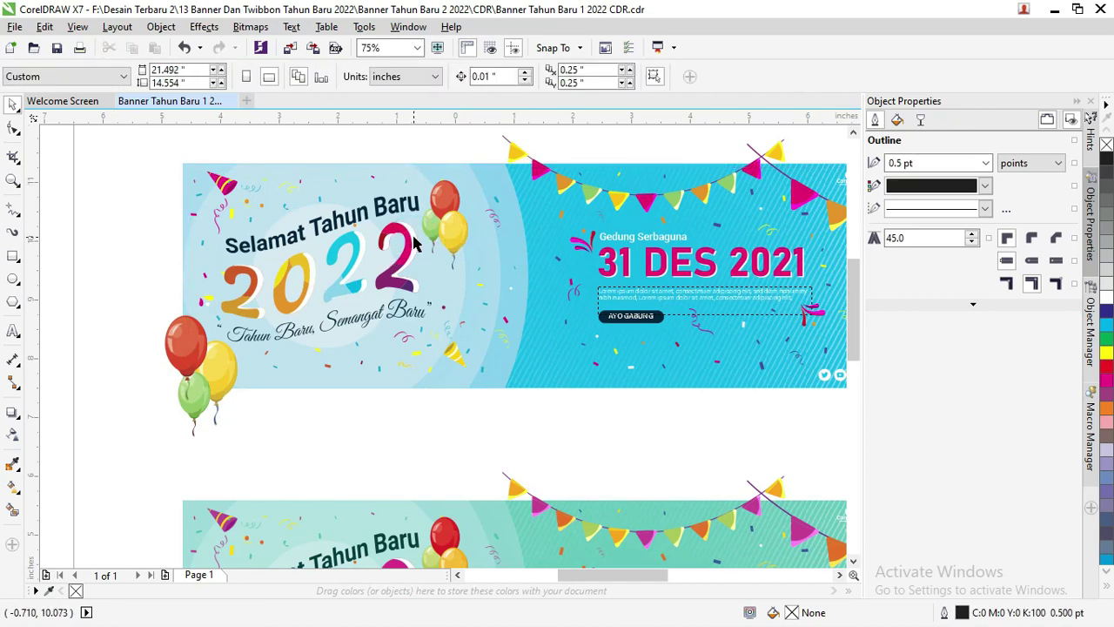
pyautogui.click(414, 244)
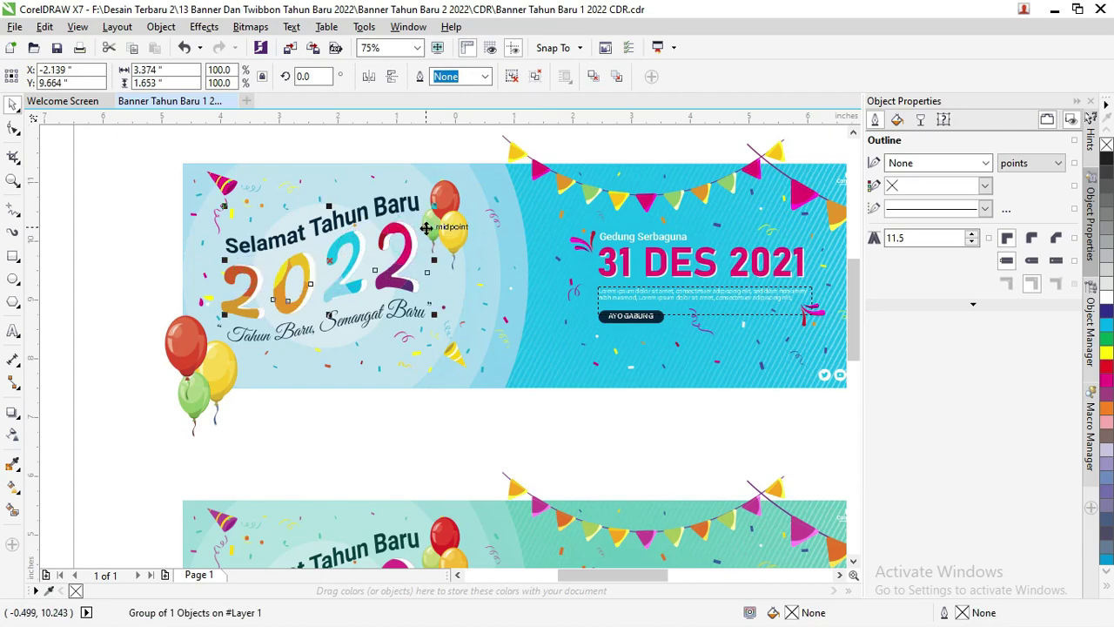
# Try moving the 2022 lettering and giving it a 12 pt outline, undoing both.
pyautogui.scroll(1, 426, 228)
pyautogui.scroll(1, 426, 228)
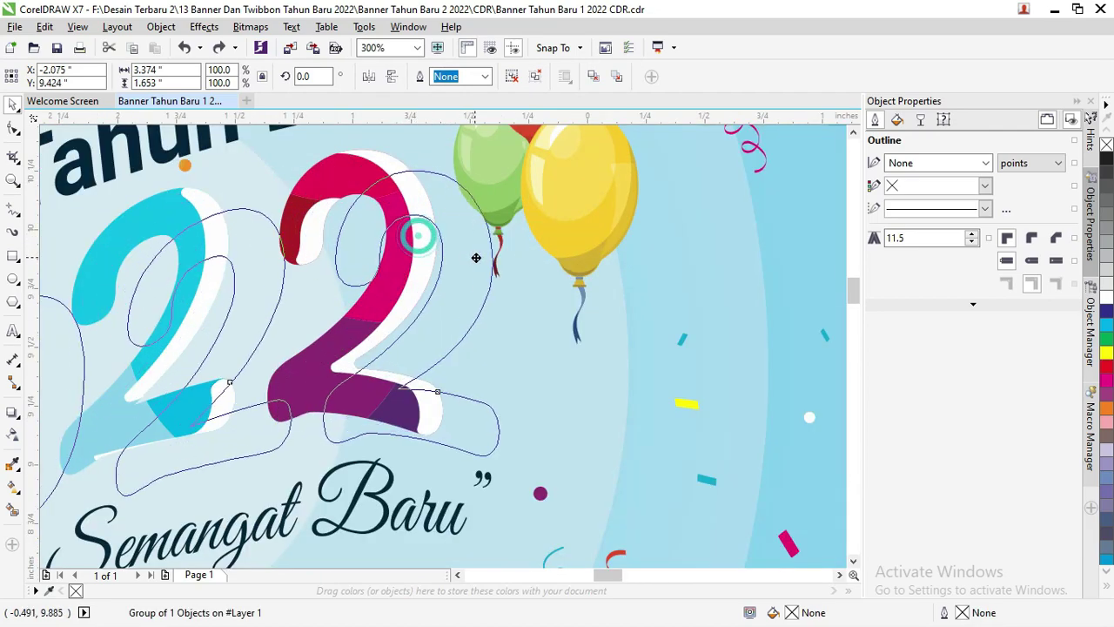
pyautogui.moveTo(476, 257); pyautogui.dragTo(478, 257)
pyautogui.hotkey('ctrl', 'z')
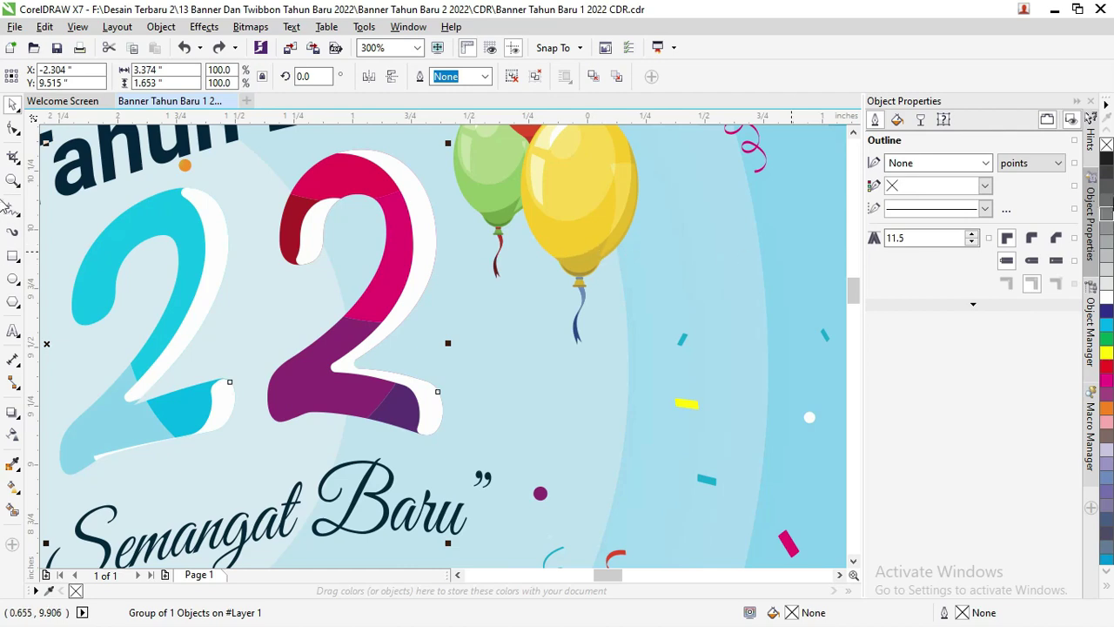
pyautogui.rightClick(1106, 163)
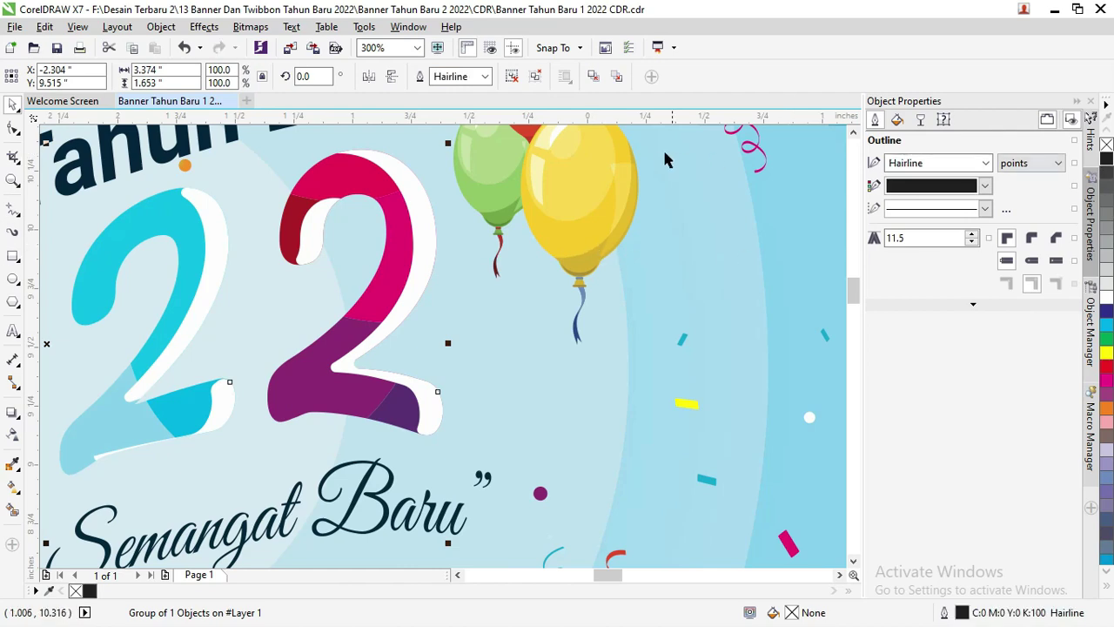
pyautogui.click(485, 76)
pyautogui.click(478, 232)
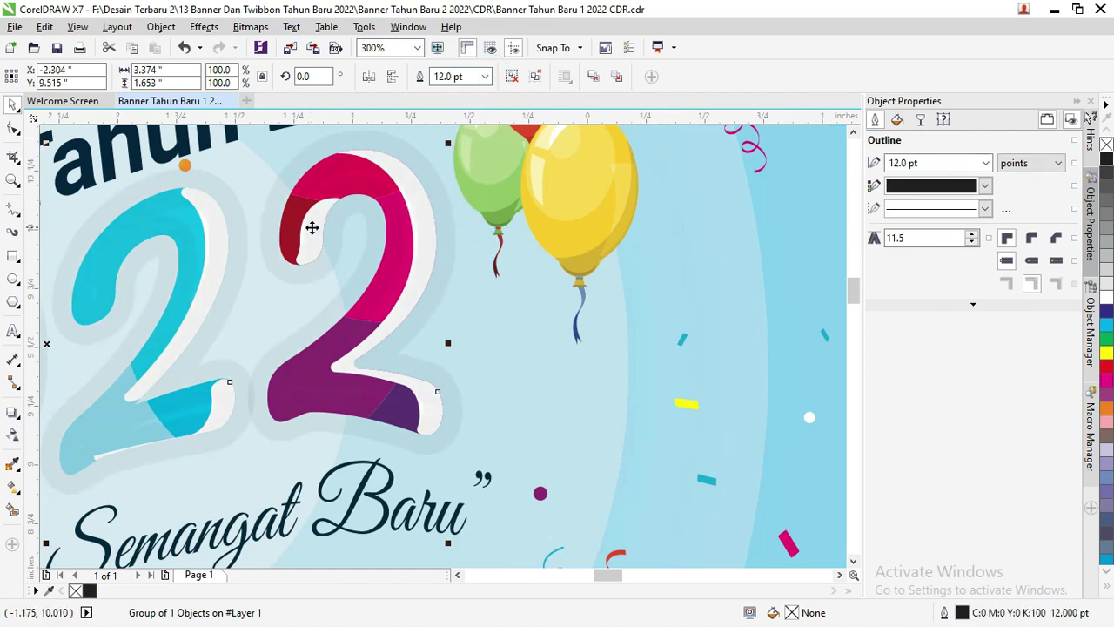
pyautogui.hotkey('ctrl', 'z')
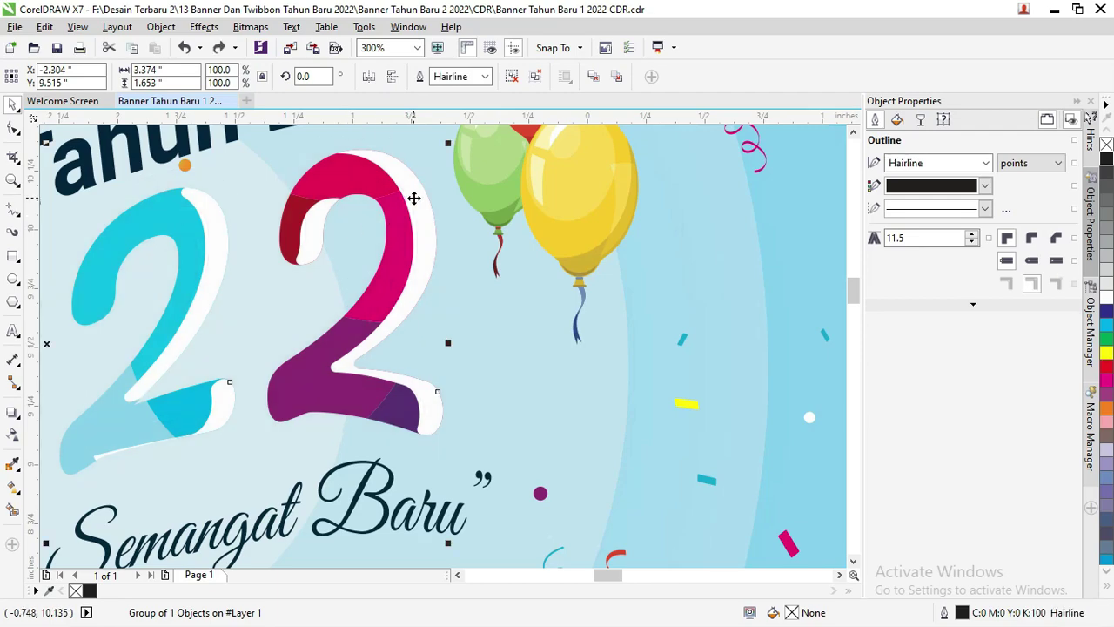
# Select the white shadow shapes behind the digits and open the Transparency blend-mode list.
pyautogui.press('Escape')
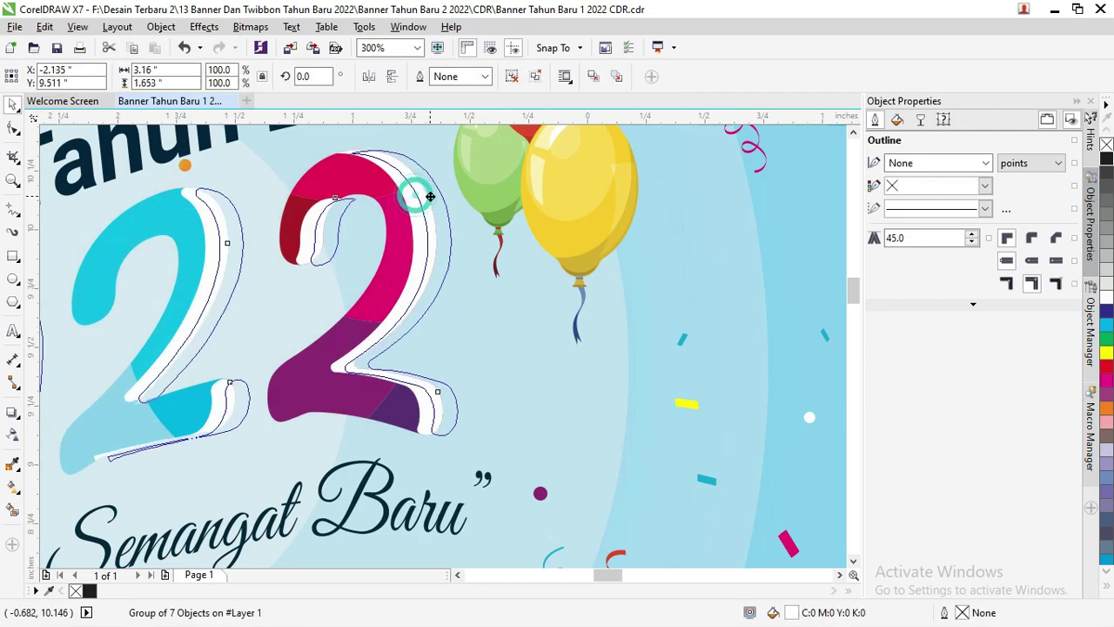
pyautogui.moveTo(414, 198); pyautogui.dragTo(432, 196)
pyautogui.hotkey('ctrl', 'z')
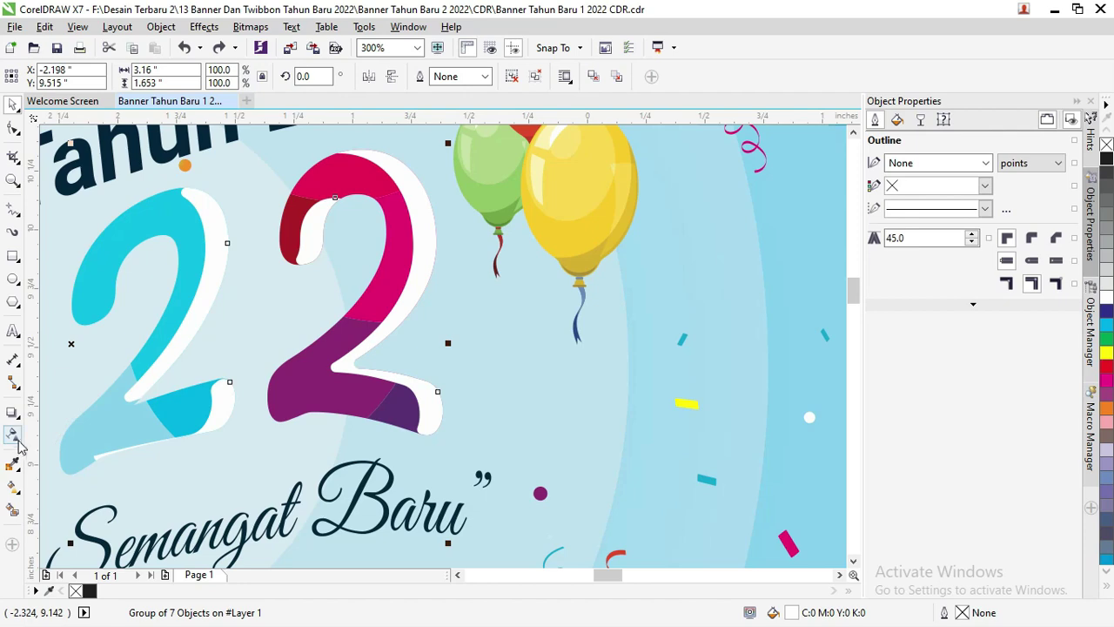
pyautogui.click(12, 433)
pyautogui.click(174, 77)
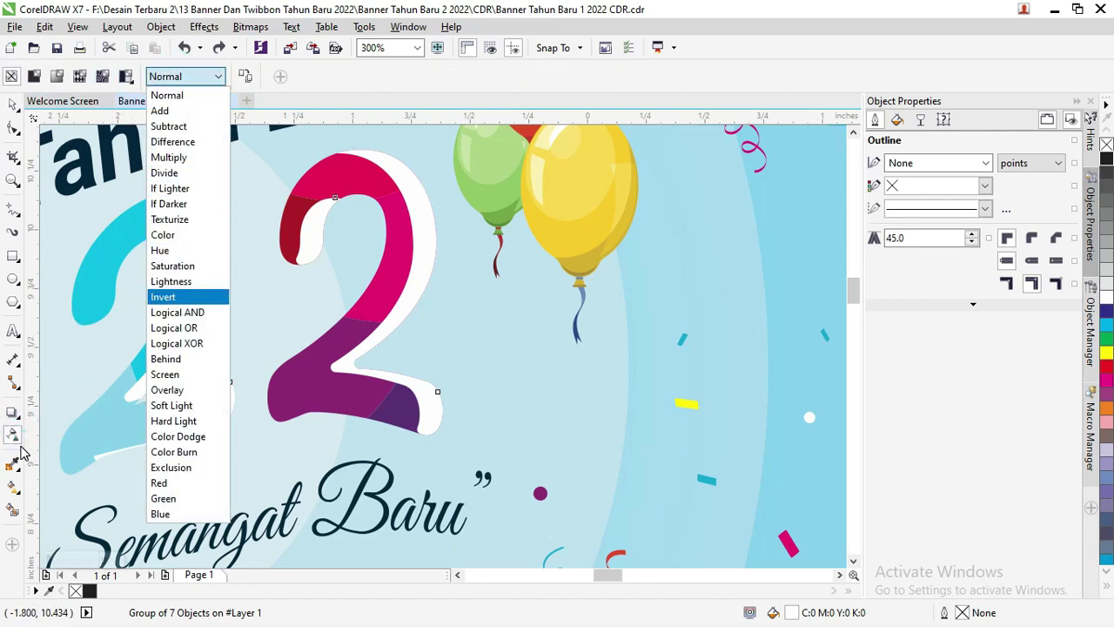
# Set the white shadow shapes' transparency to Overlay mode and zoom back out.
pyautogui.click(177, 393)
pyautogui.scroll(-1, 286, 282)
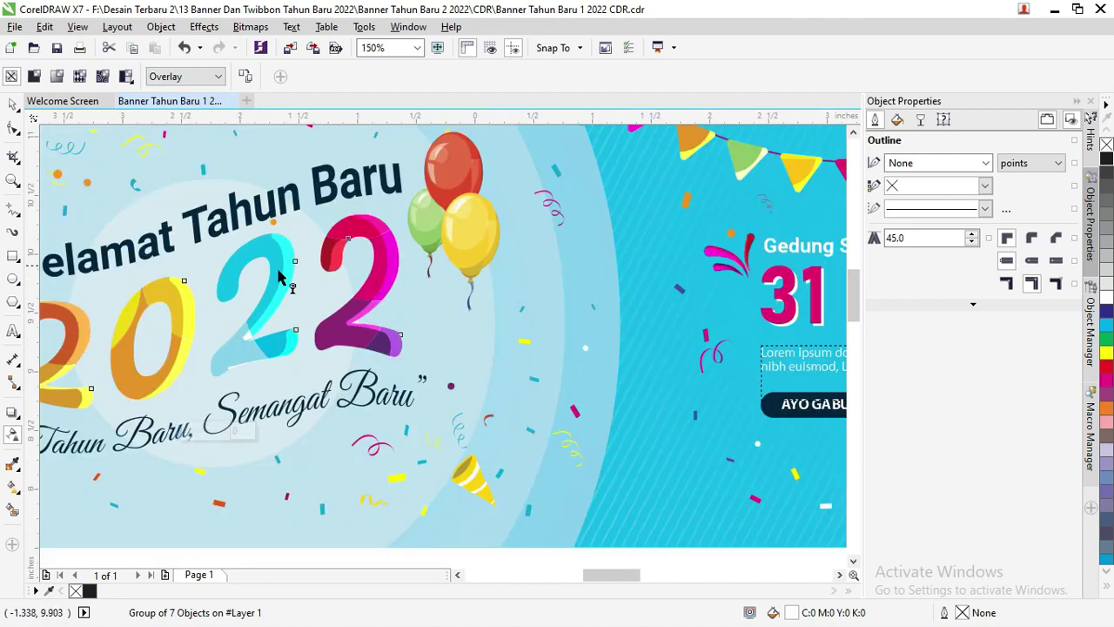
pyautogui.scroll(-1, 198, 283)
pyautogui.scroll(-4, 174, 296)
pyautogui.scroll(6, 143, 309)
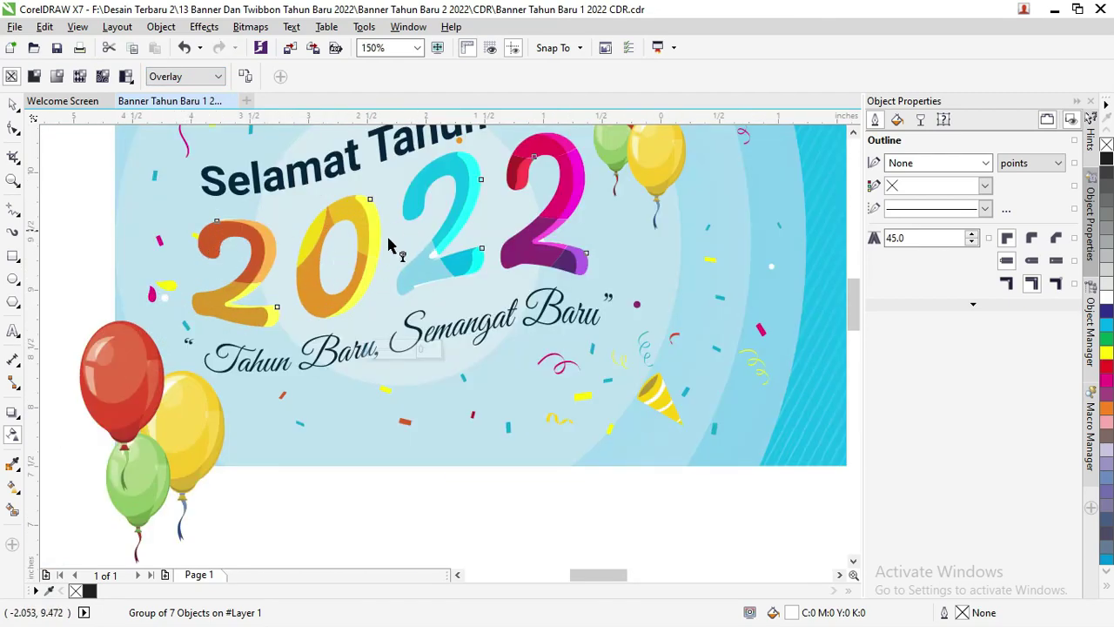
pyautogui.scroll(-1, 332, 201)
pyautogui.scroll(2, 375, 212)
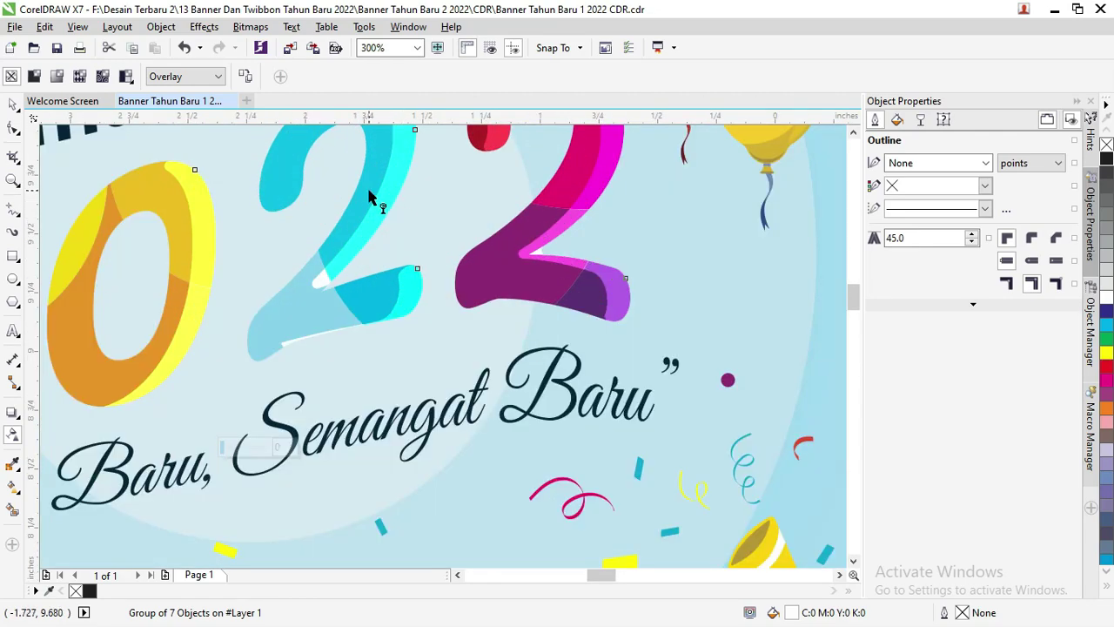
pyautogui.scroll(-2, 369, 198)
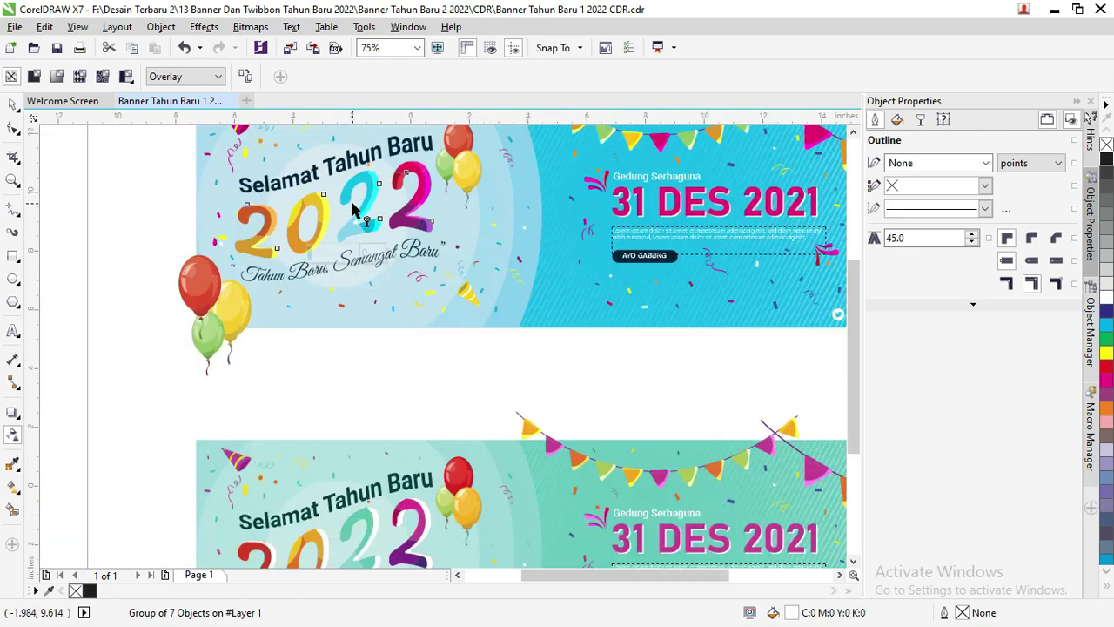
pyautogui.scroll(-1, 360, 187)
# Switch to the Pick tool and select the balloons and bunting group.
pyautogui.click(13, 104)
pyautogui.click(97, 165)
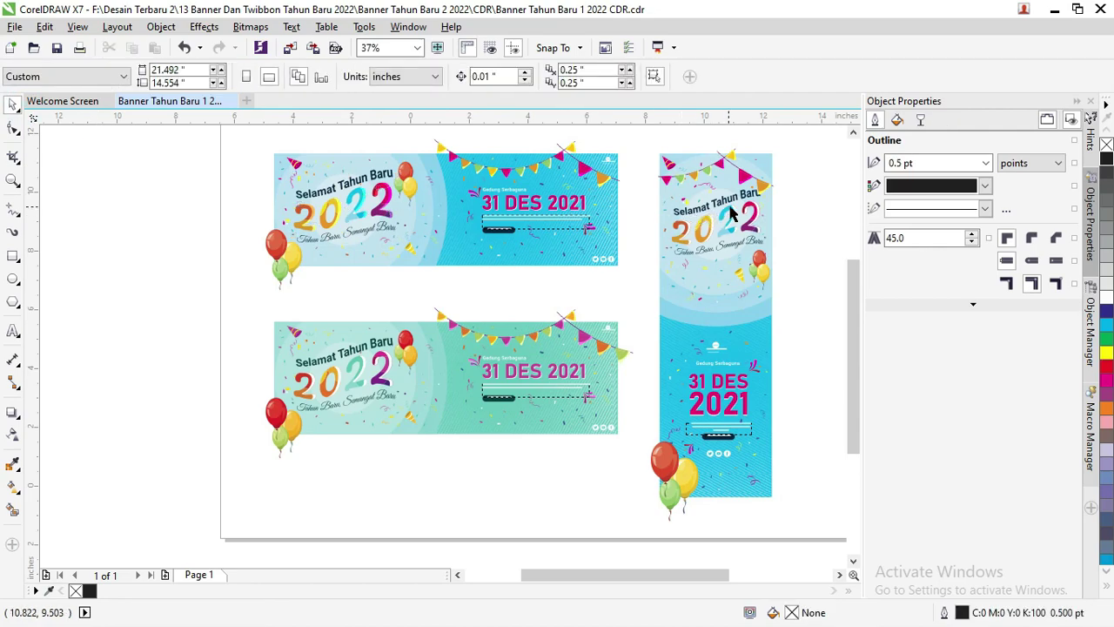
pyautogui.click(436, 143)
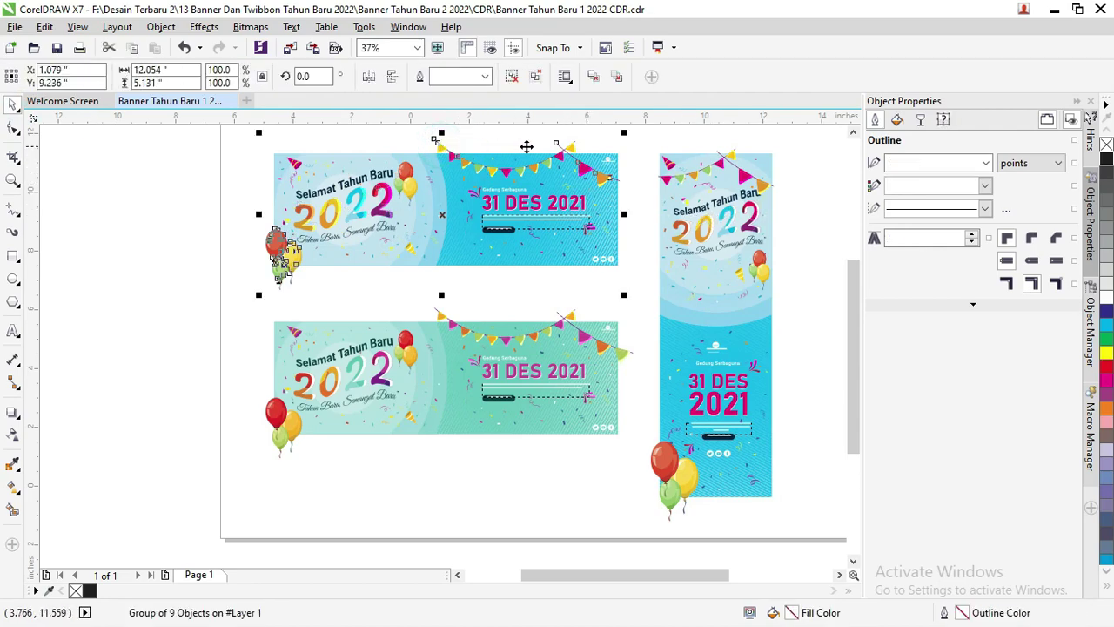
pyautogui.scroll(1, 528, 149)
pyautogui.scroll(-1, 402, 183)
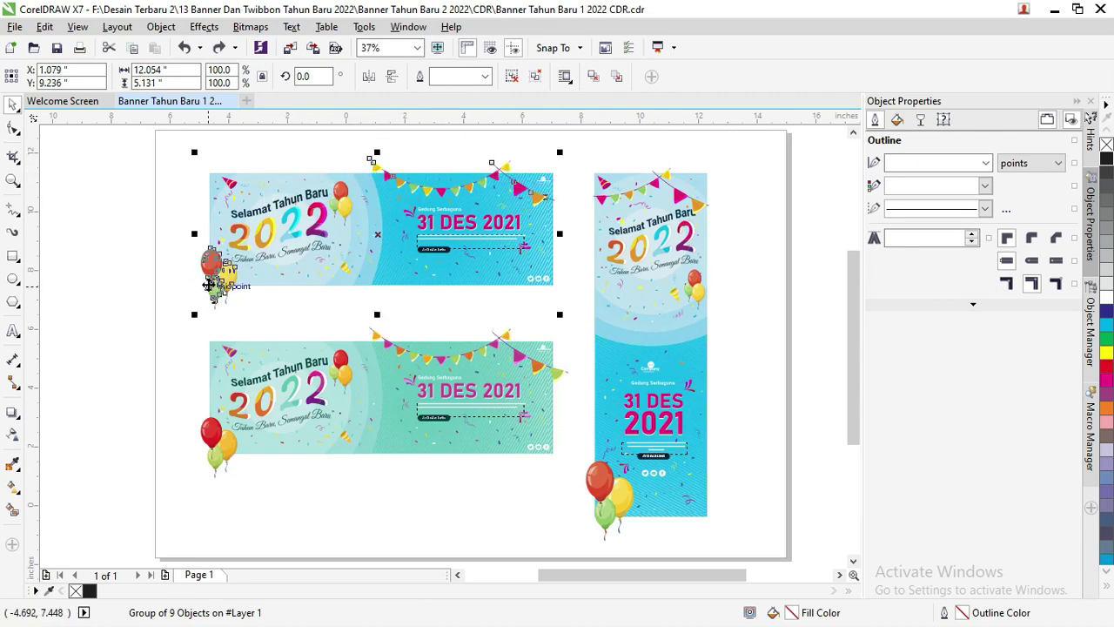
pyautogui.scroll(1, 226, 177)
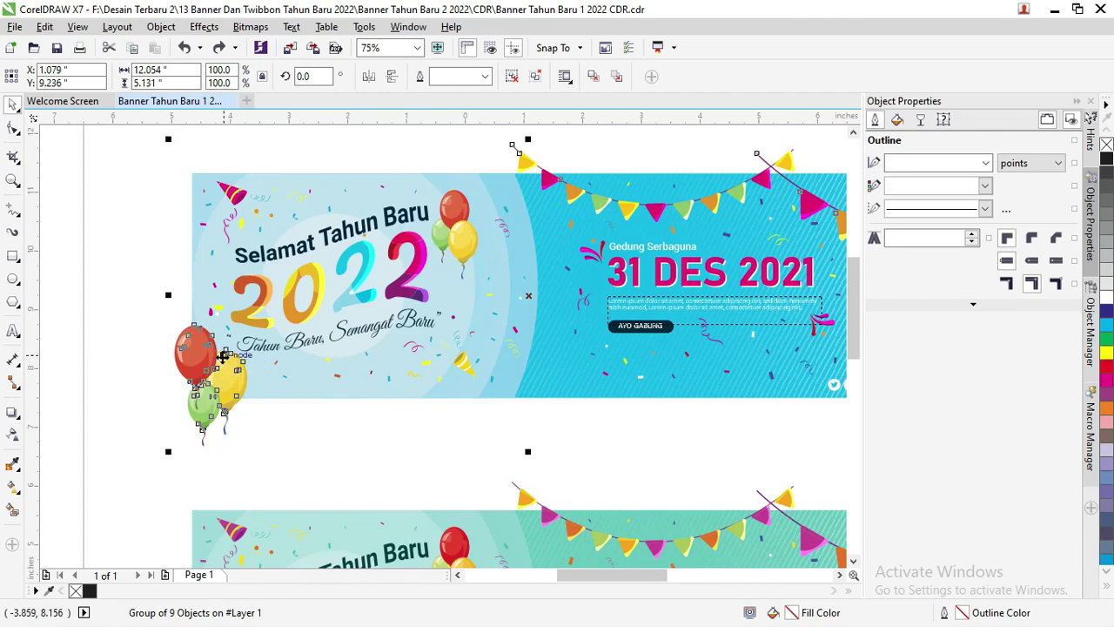
# Select the top banner's background image and drag it out of the banner.
pyautogui.click(330, 158)
pyautogui.scroll(-2, 192, 193)
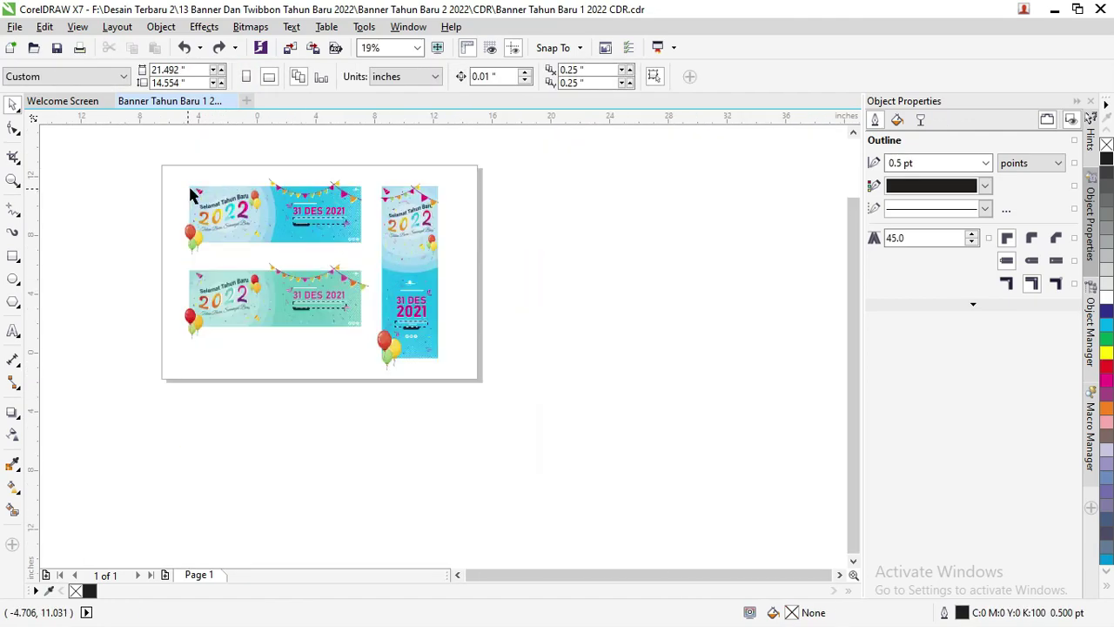
pyautogui.scroll(1, 282, 183)
pyautogui.click(318, 186)
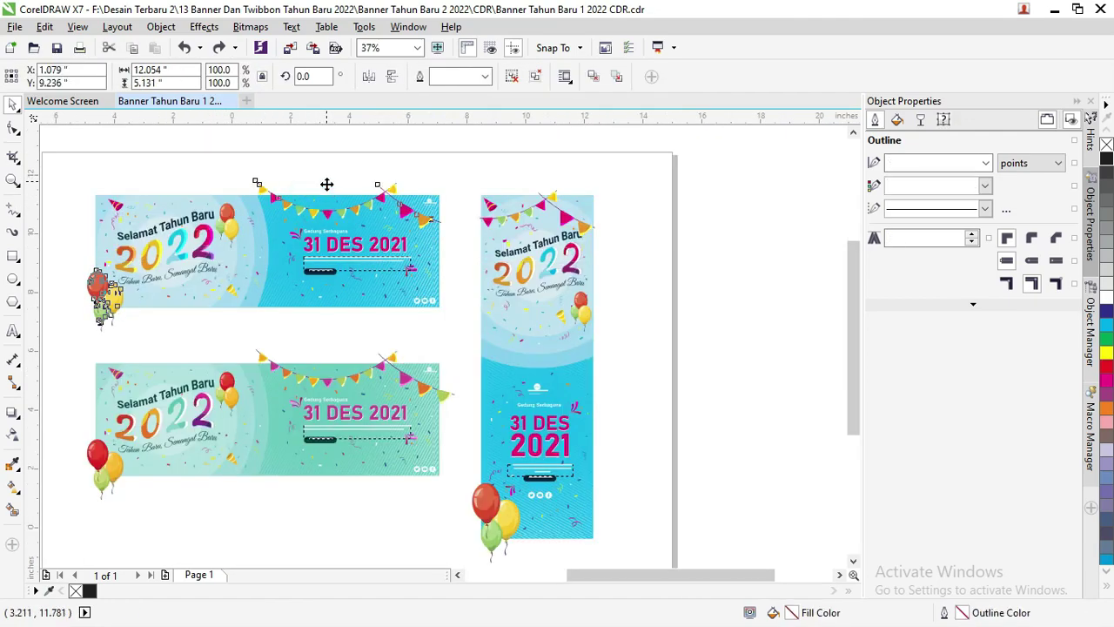
pyautogui.click(441, 281)
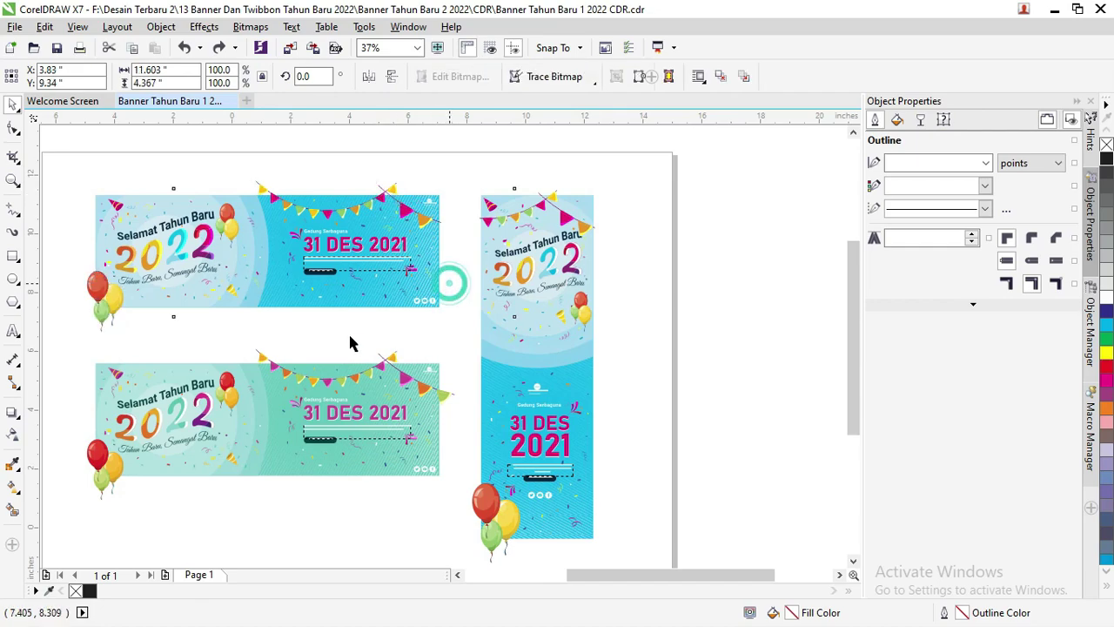
pyautogui.scroll(1, 287, 318)
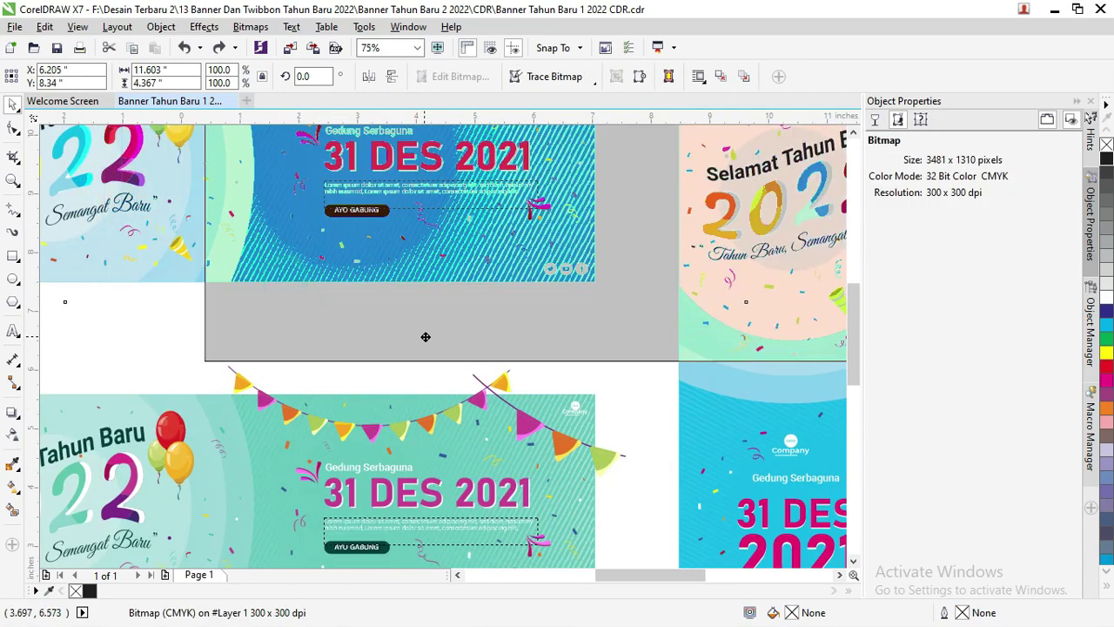
pyautogui.moveTo(307, 283)
pyautogui.mouseDown()
pyautogui.moveTo(374, 323)
pyautogui.moveTo(573, 296)
pyautogui.mouseUp()
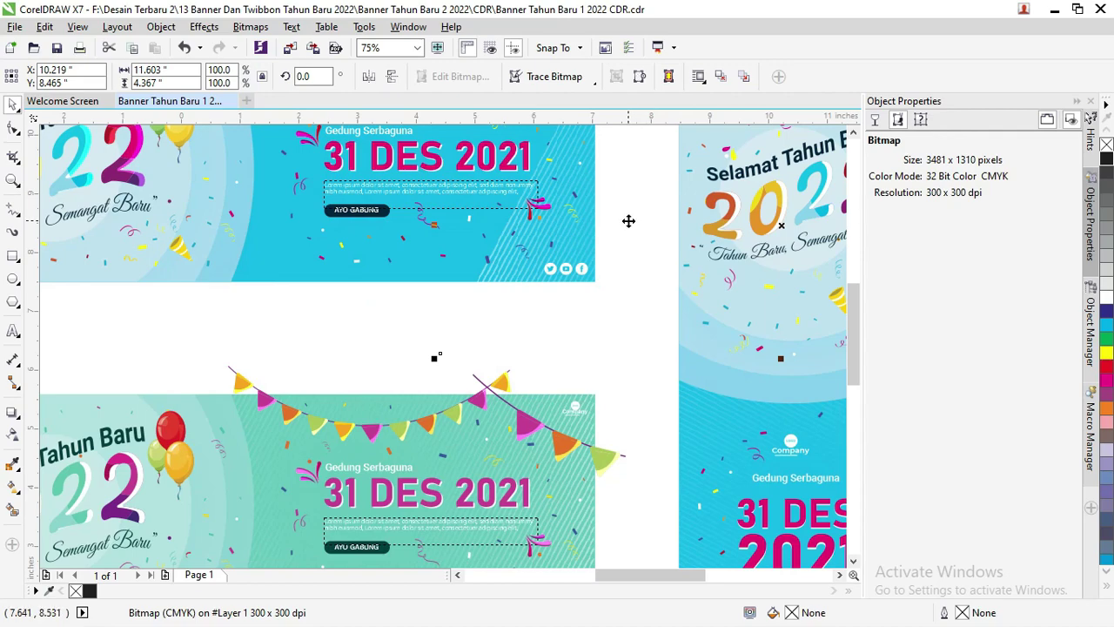
# Push the background image further right and move the frame shape up to fit the banner.
pyautogui.scroll(1, 629, 221)
pyautogui.scroll(-2, 604, 203)
pyautogui.moveTo(612, 229); pyautogui.dragTo(643, 237)
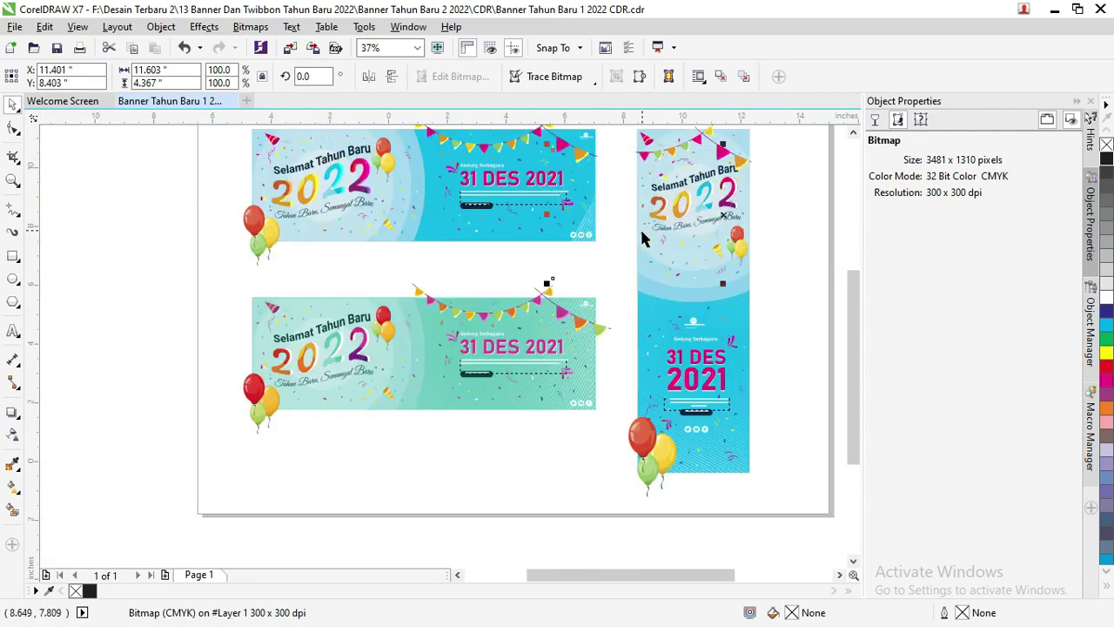
pyautogui.click(428, 247)
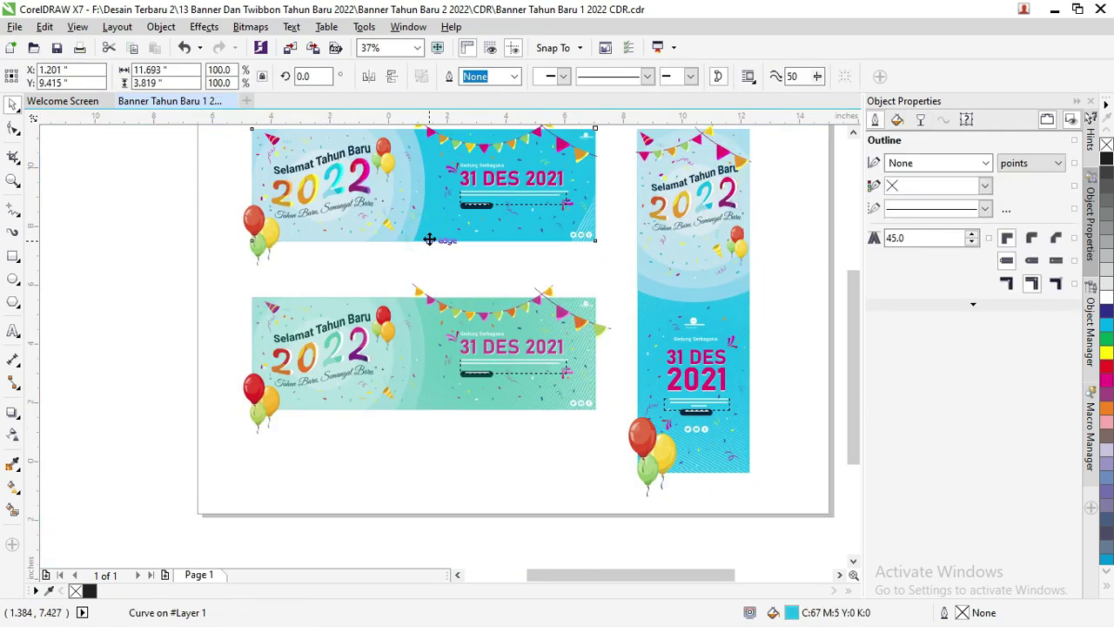
pyautogui.moveTo(432, 247)
pyautogui.mouseDown()
pyautogui.moveTo(427, 256)
pyautogui.moveTo(435, 212)
pyautogui.mouseUp()
# PowerClip the balloons group inside the top banner frame, then undo the clipping.
pyautogui.press('Tab')
pyautogui.rightClick(482, 145)
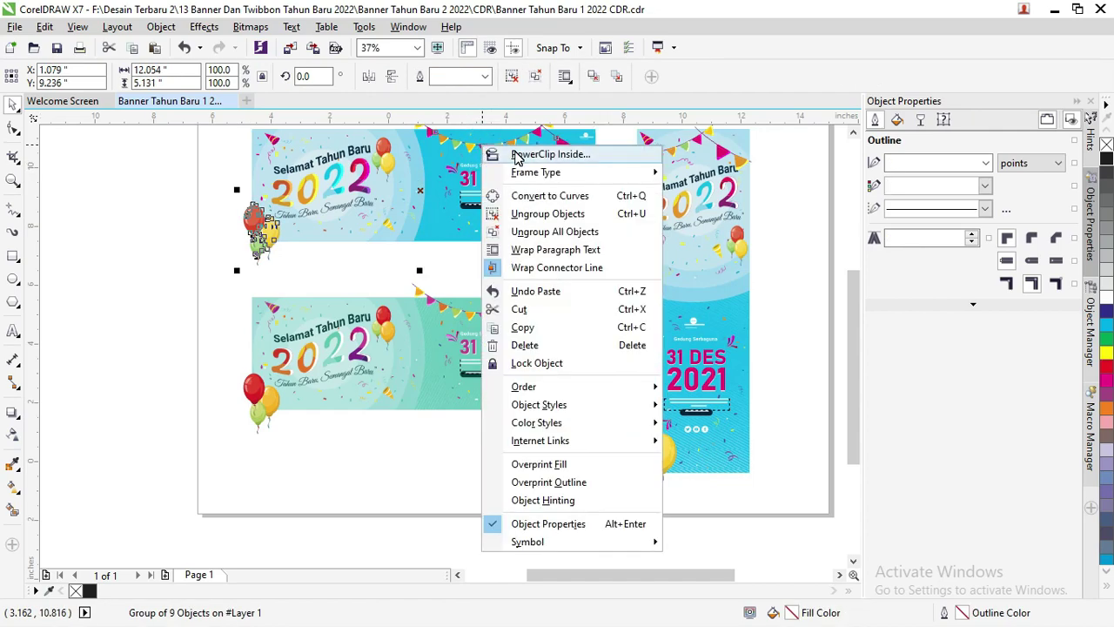
pyautogui.click(539, 154)
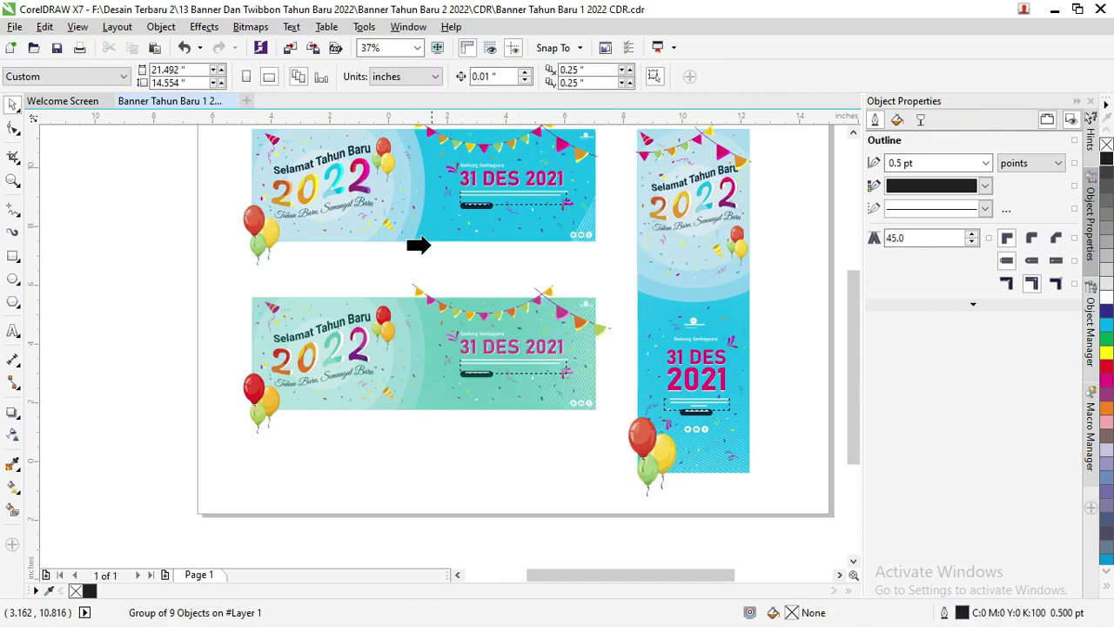
pyautogui.click(431, 240)
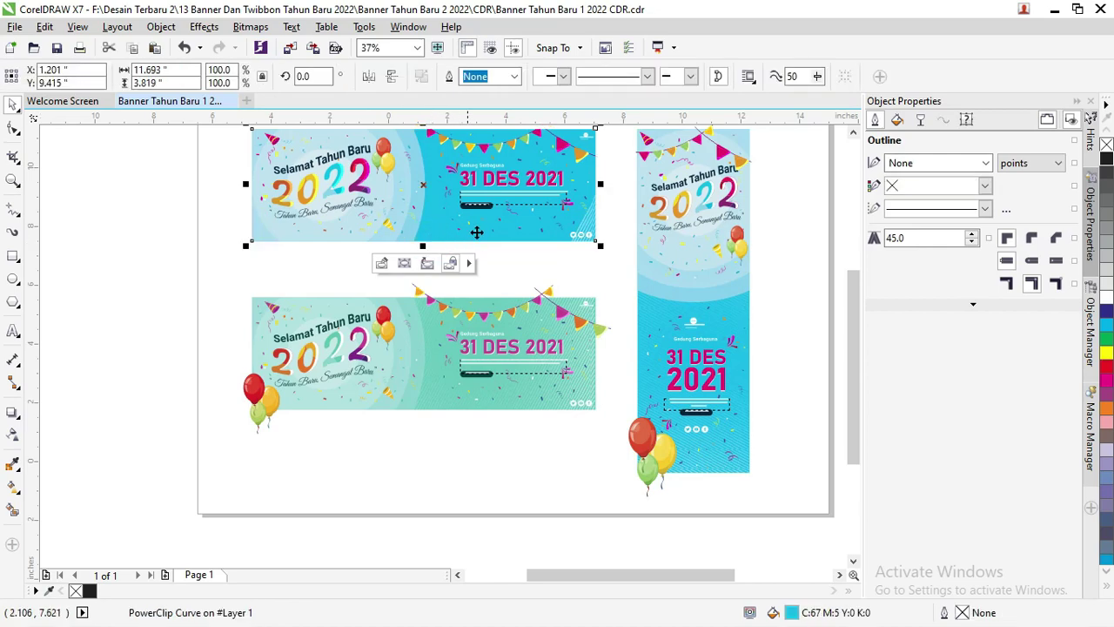
pyautogui.scroll(3, 853, 317)
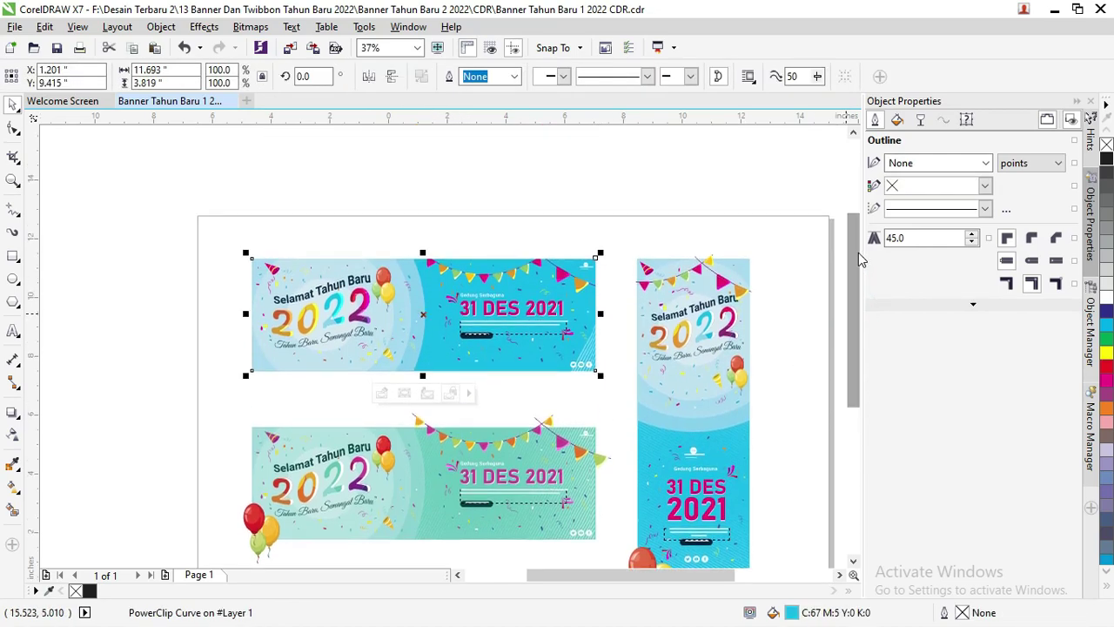
pyautogui.click(485, 322)
pyautogui.hotkey('ctrl', 'z')
# Stretch the top banner's background shape downward, then undo the stretch.
pyautogui.click(431, 378)
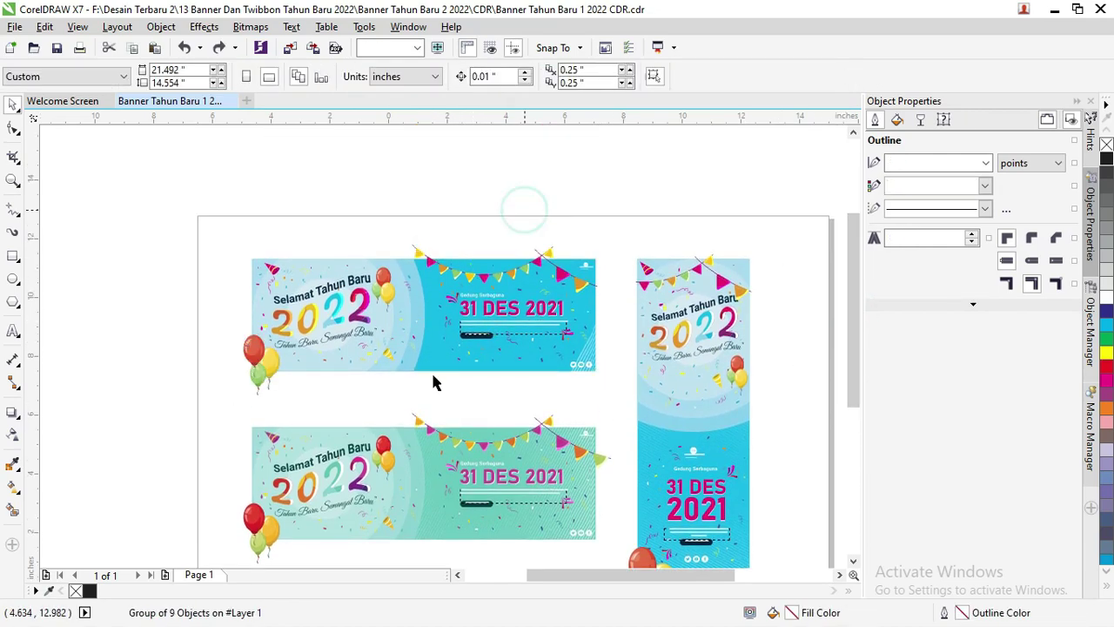
pyautogui.click(427, 373)
pyautogui.moveTo(432, 394); pyautogui.dragTo(432, 394)
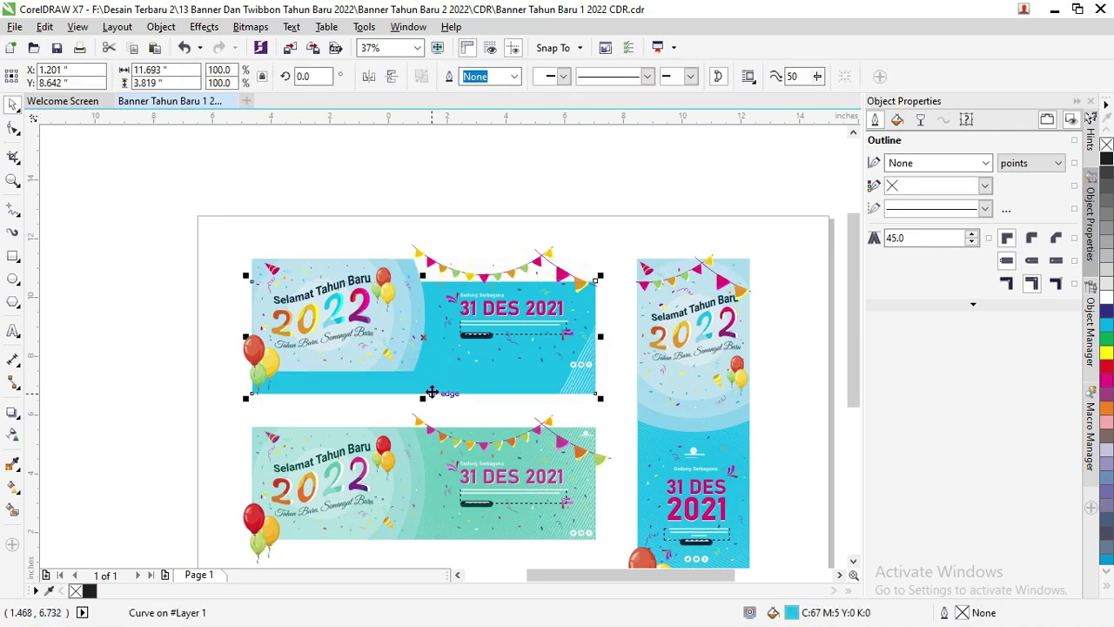
pyautogui.hotkey('ctrl', 'z')
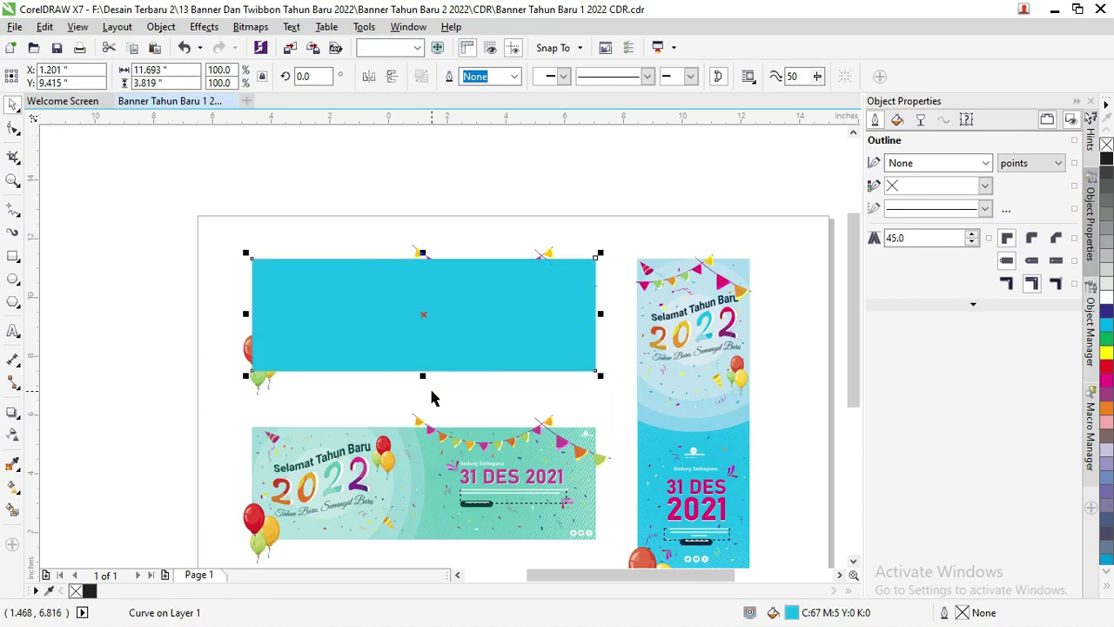
# PowerClip the left-edge balloons inside the top banner frame.
pyautogui.click(369, 216)
pyautogui.click(252, 383)
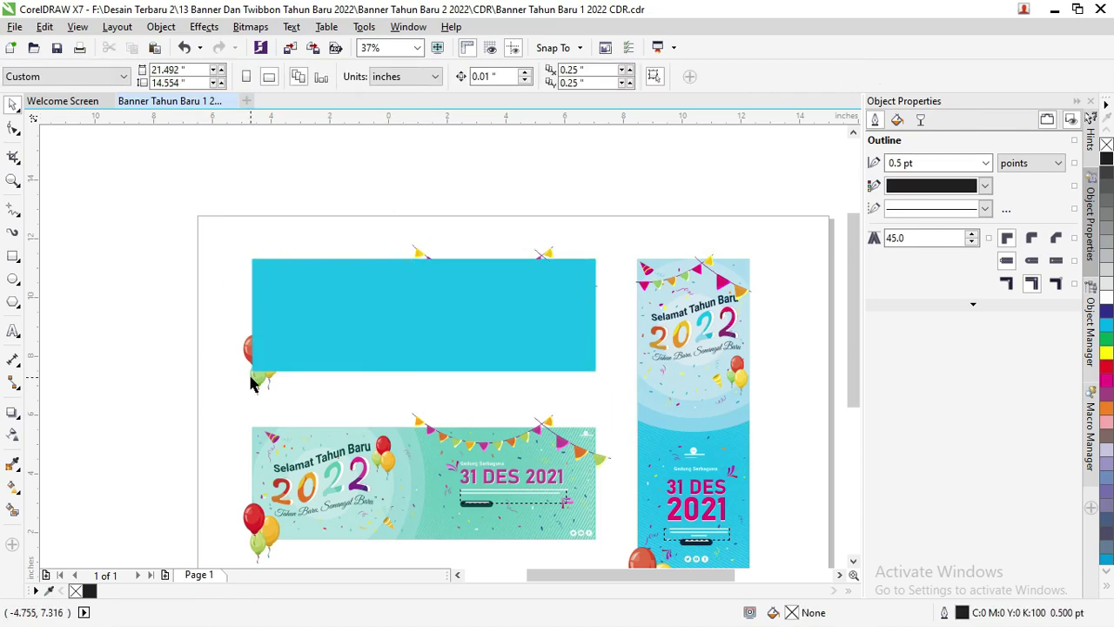
pyautogui.rightClick(253, 383)
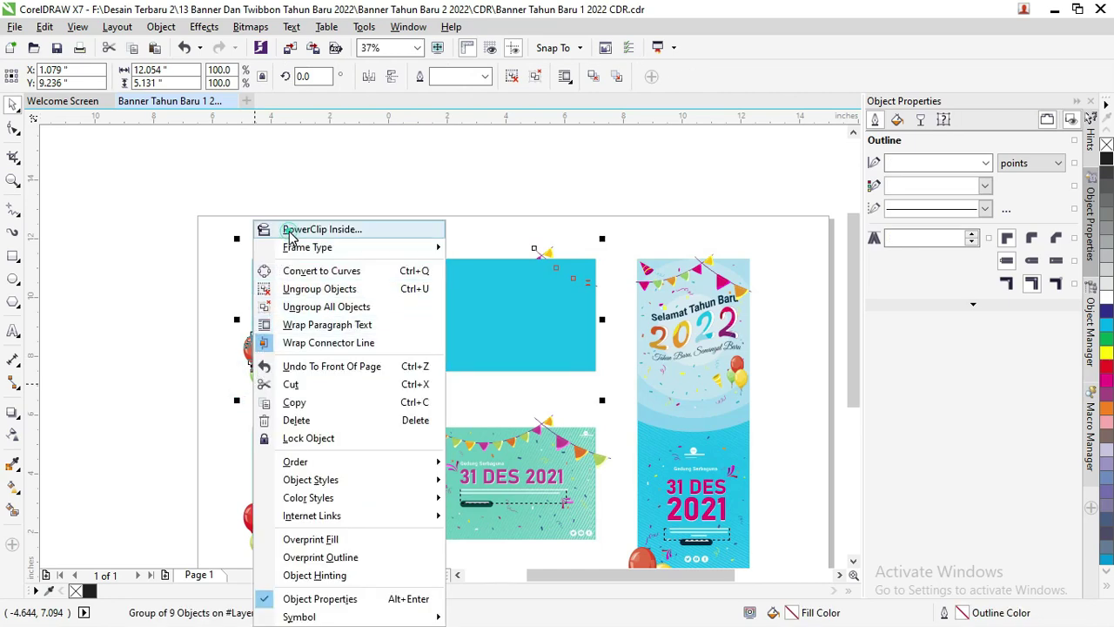
pyautogui.click(287, 229)
pyautogui.click(324, 302)
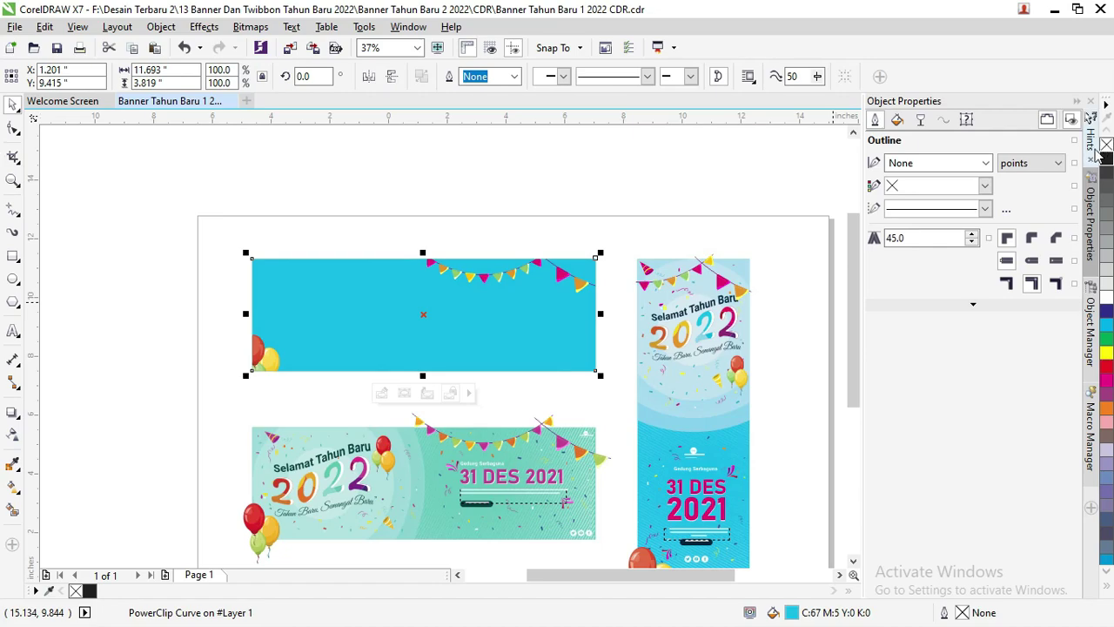
pyautogui.scroll(3, 429, 267)
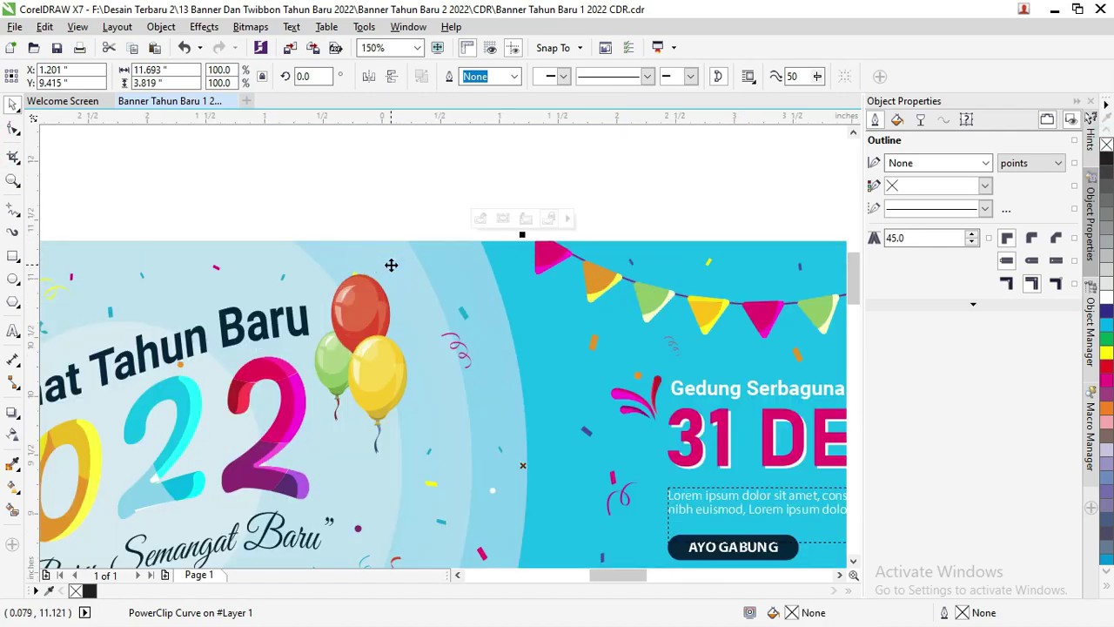
pyautogui.scroll(-1, 336, 284)
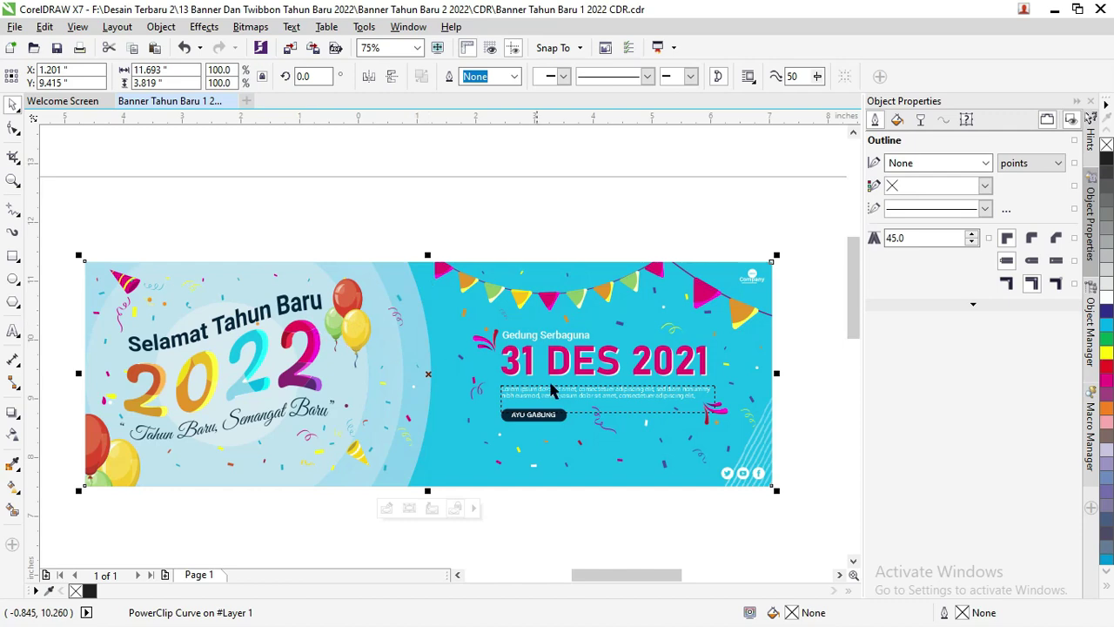
pyautogui.click(574, 393)
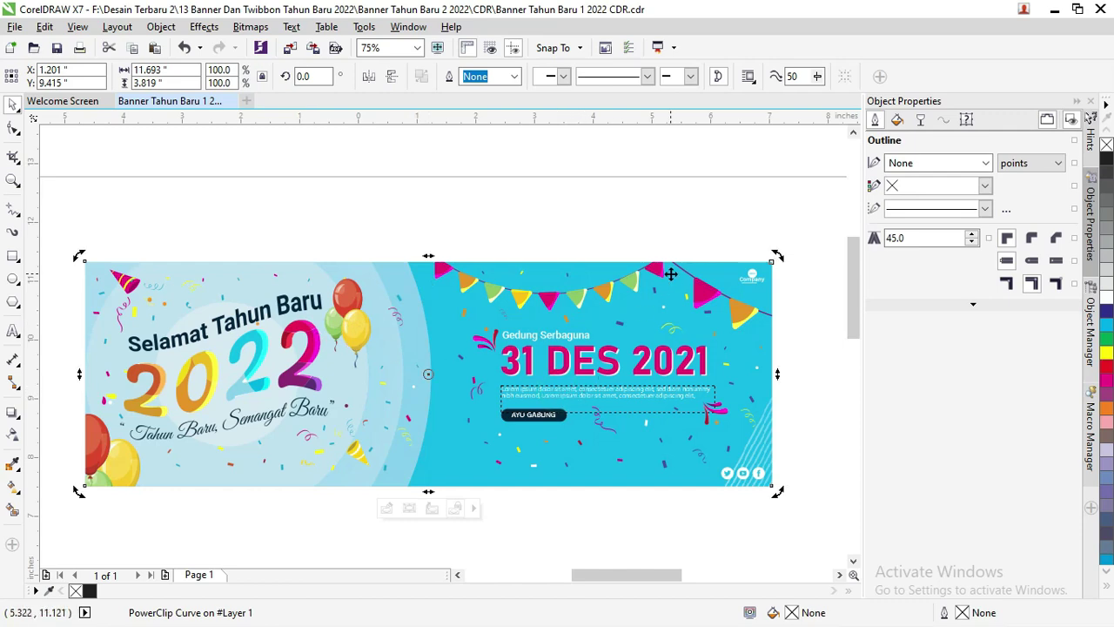
pyautogui.moveTo(663, 271); pyautogui.dragTo(653, 256)
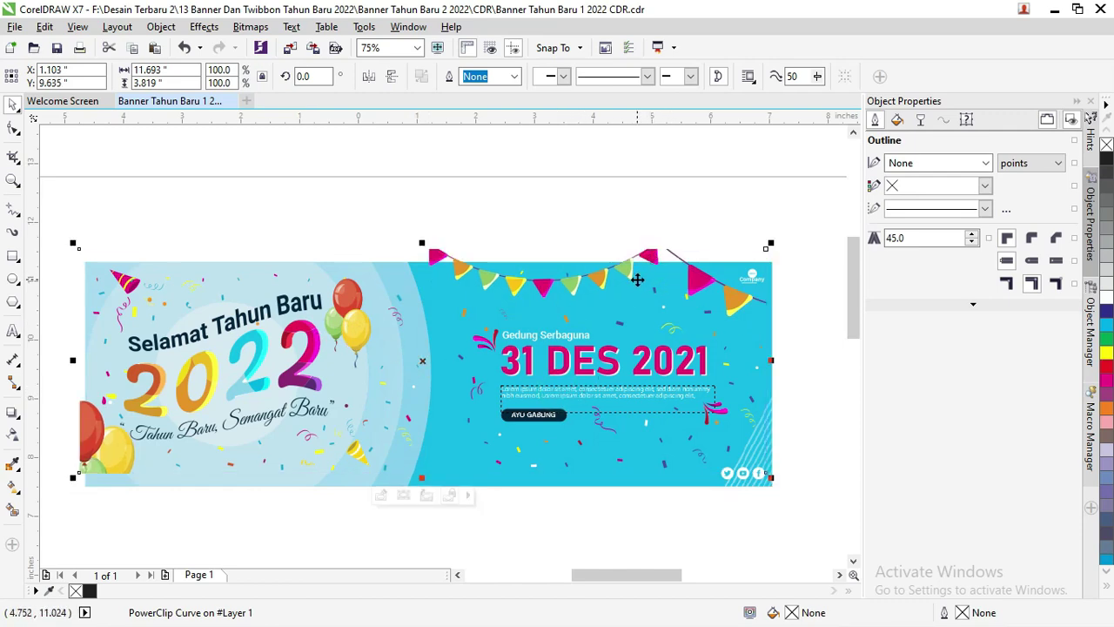
pyautogui.hotkey('ctrl', 'z')
pyautogui.scroll(-1, 560, 289)
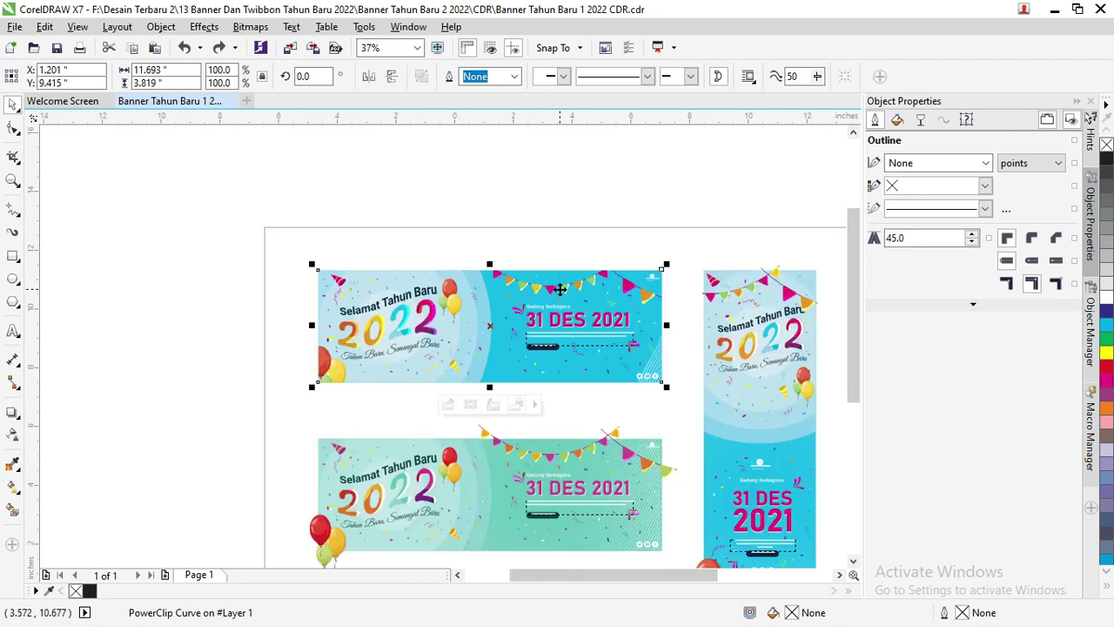
pyautogui.moveTo(560, 289); pyautogui.dragTo(376, 238)
pyautogui.hotkey('ctrl', 'z')
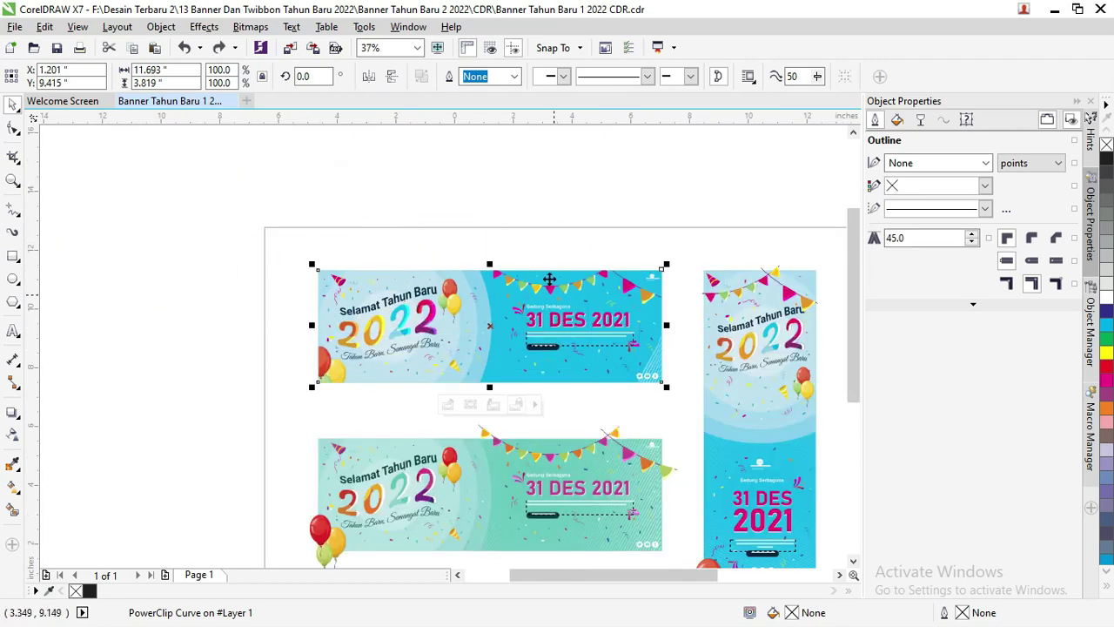
pyautogui.click(530, 236)
pyautogui.moveTo(497, 228); pyautogui.dragTo(648, 380)
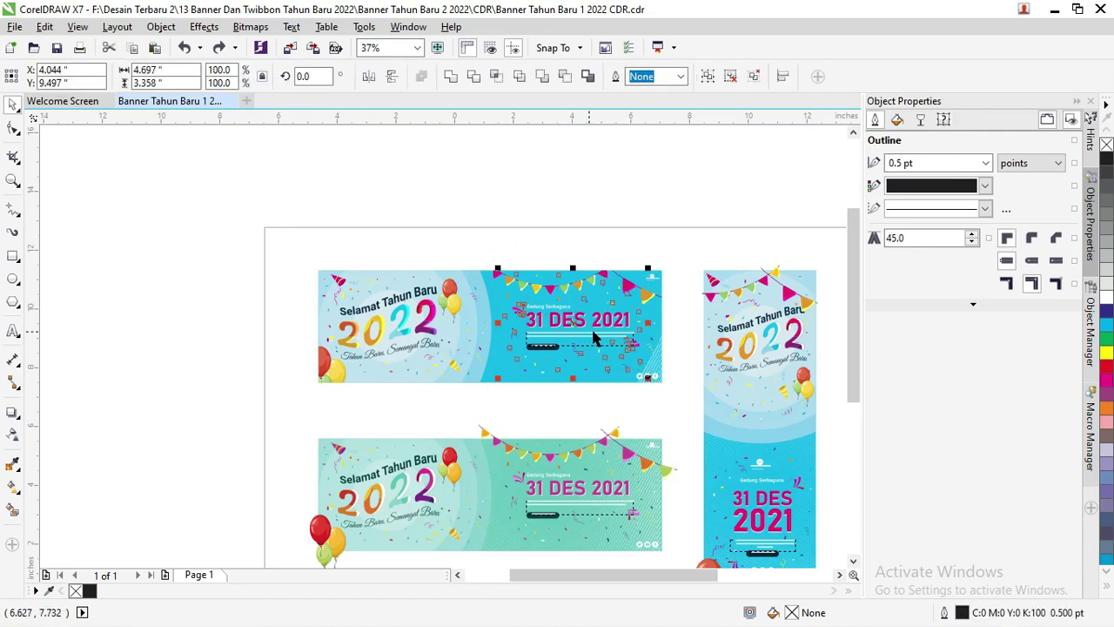
pyautogui.scroll(2, 596, 338)
pyautogui.click(596, 338)
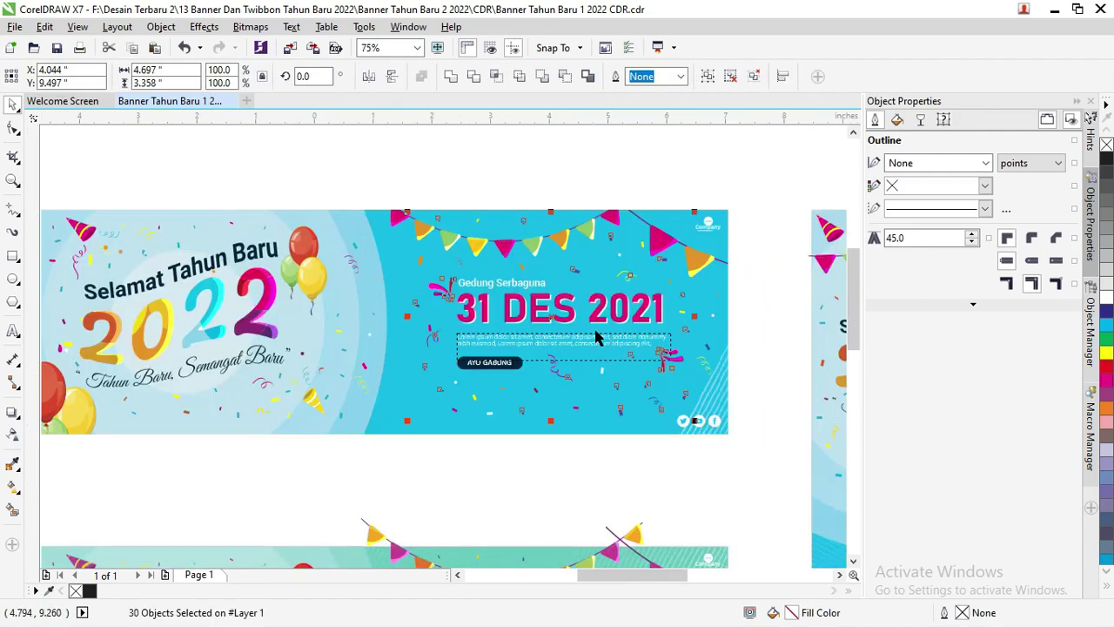
pyautogui.click(479, 162)
pyautogui.click(520, 309)
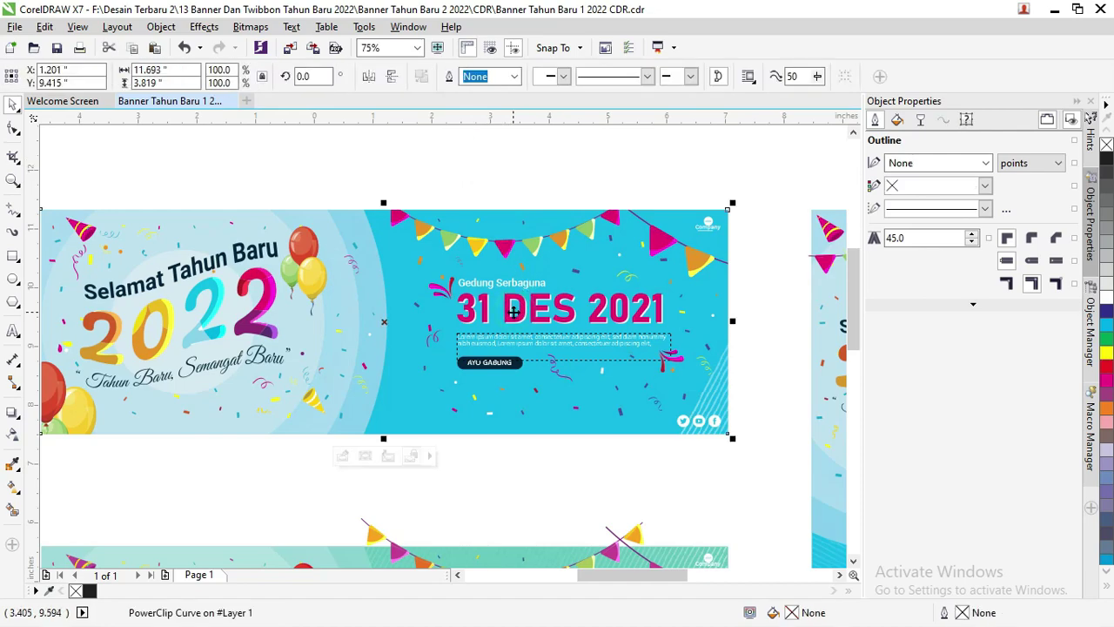
pyautogui.keyDown('ctrl'); pyautogui.click(521, 309); pyautogui.keyUp('ctrl')
pyautogui.scroll(4, 520, 309)
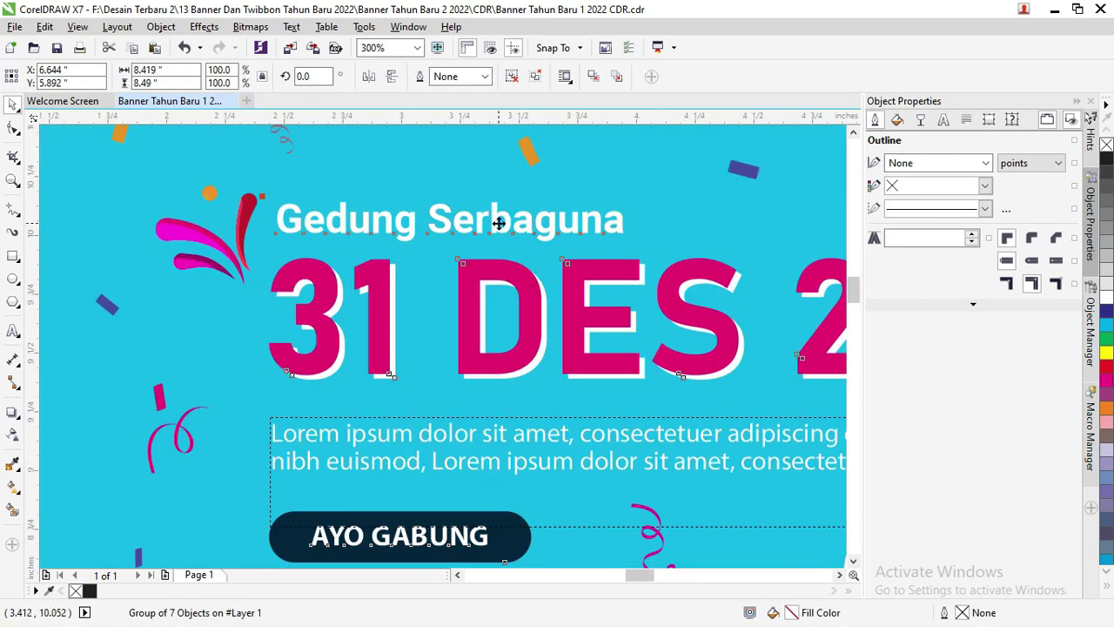
pyautogui.click(13, 331)
pyautogui.click(458, 216)
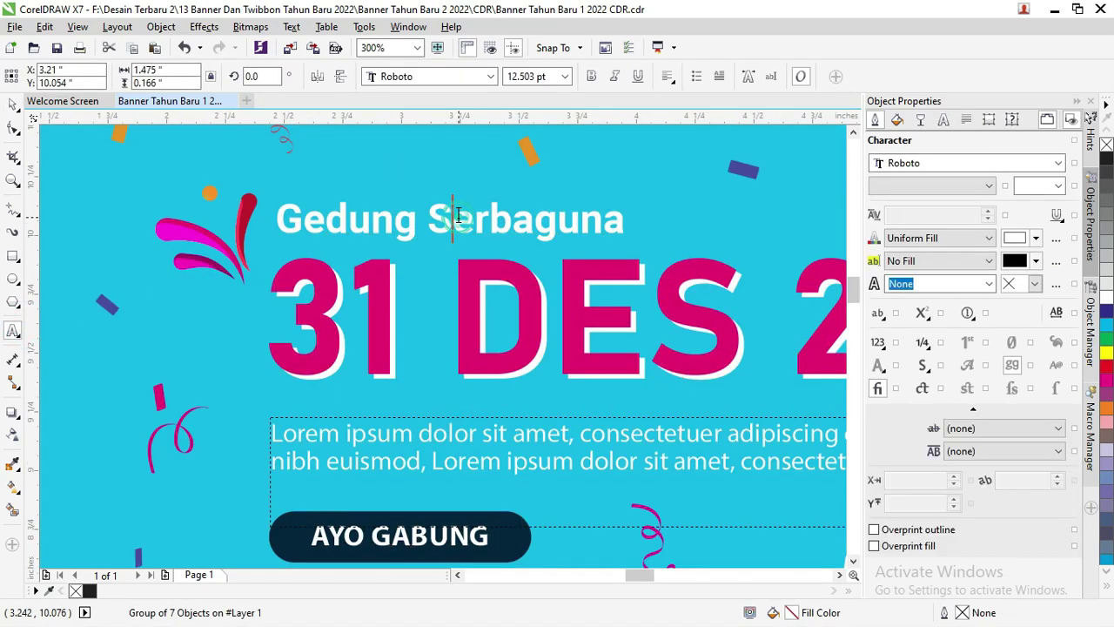
pyautogui.hotkey('ctrl', 'a')
pyautogui.click(13, 105)
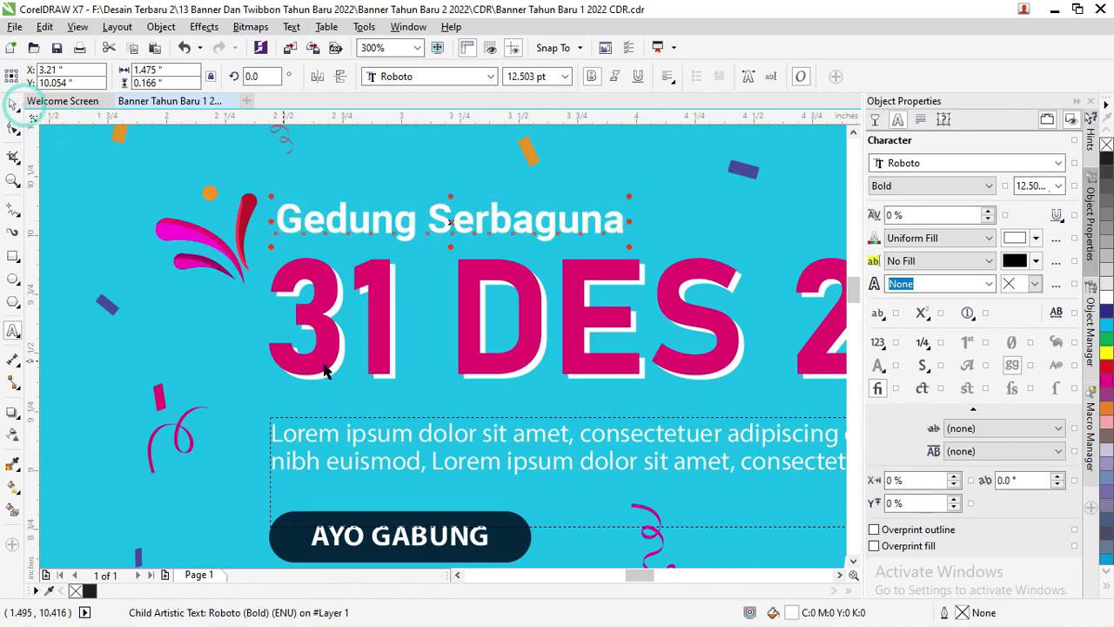
pyautogui.click(377, 445)
pyautogui.scroll(-5, 255, 433)
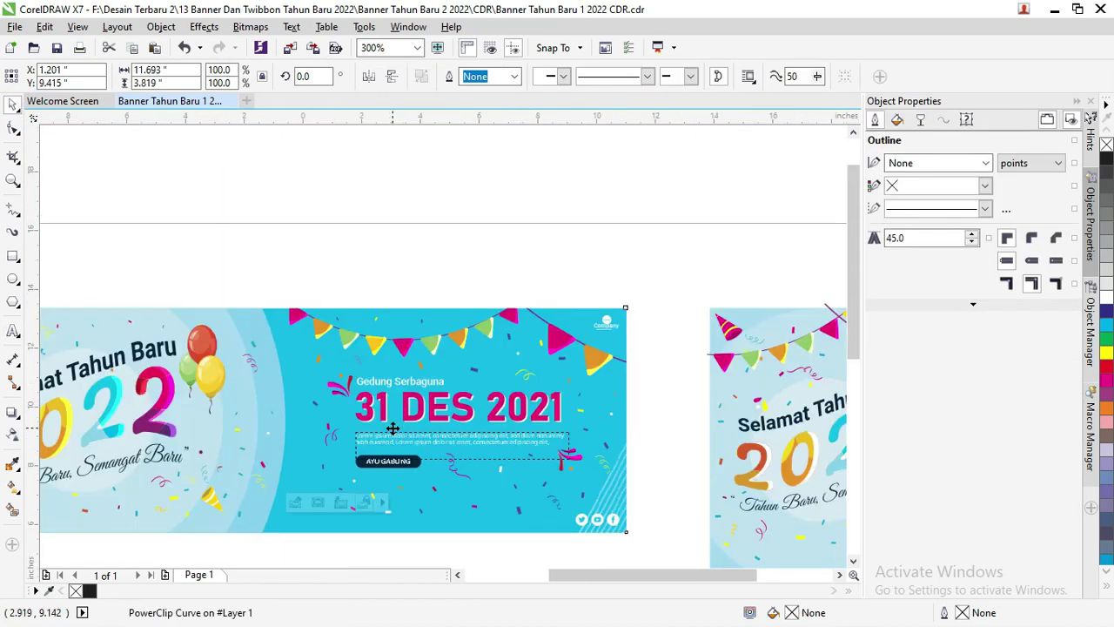
pyautogui.scroll(3, 246, 406)
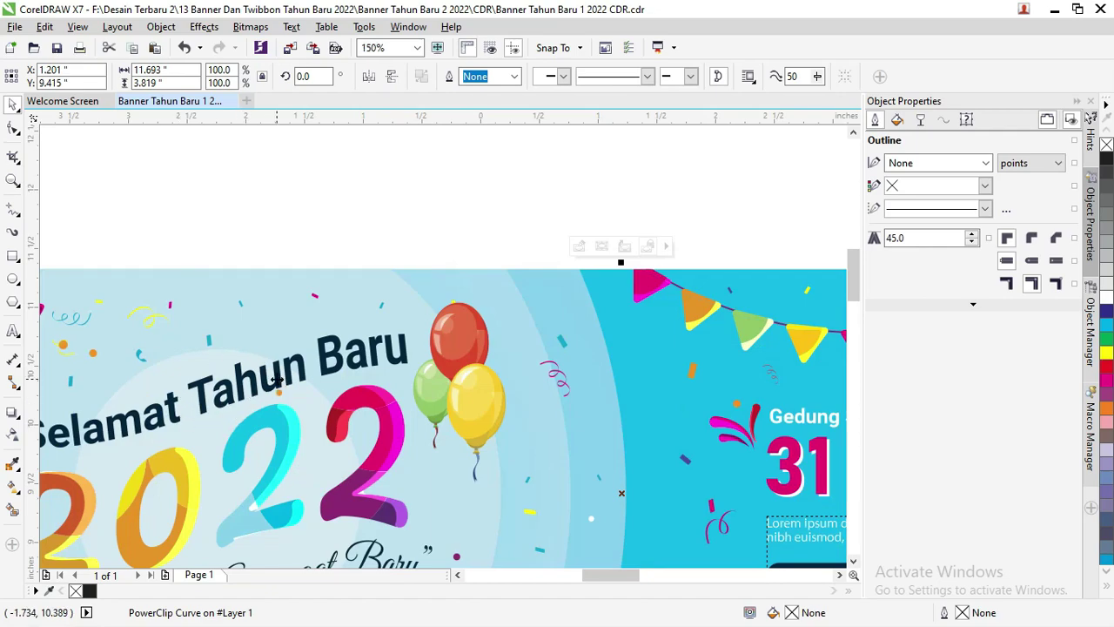
pyautogui.scroll(-2, 277, 380)
pyautogui.keyDown('ctrl'); pyautogui.click(249, 383); pyautogui.keyUp('ctrl')
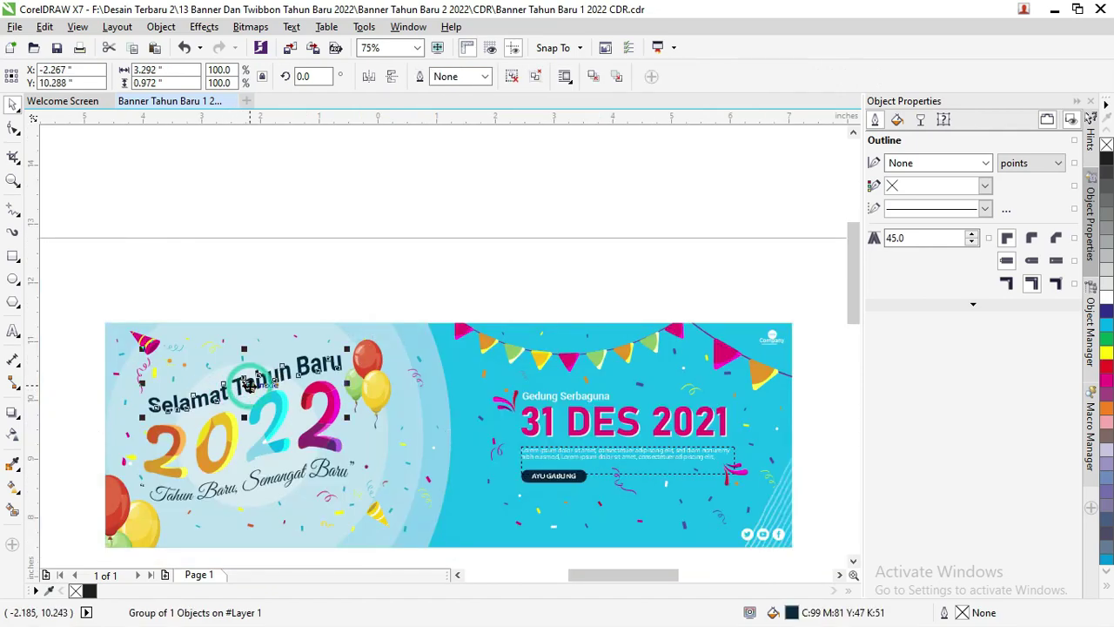
pyautogui.scroll(3, 248, 383)
pyautogui.scroll(-2, 426, 318)
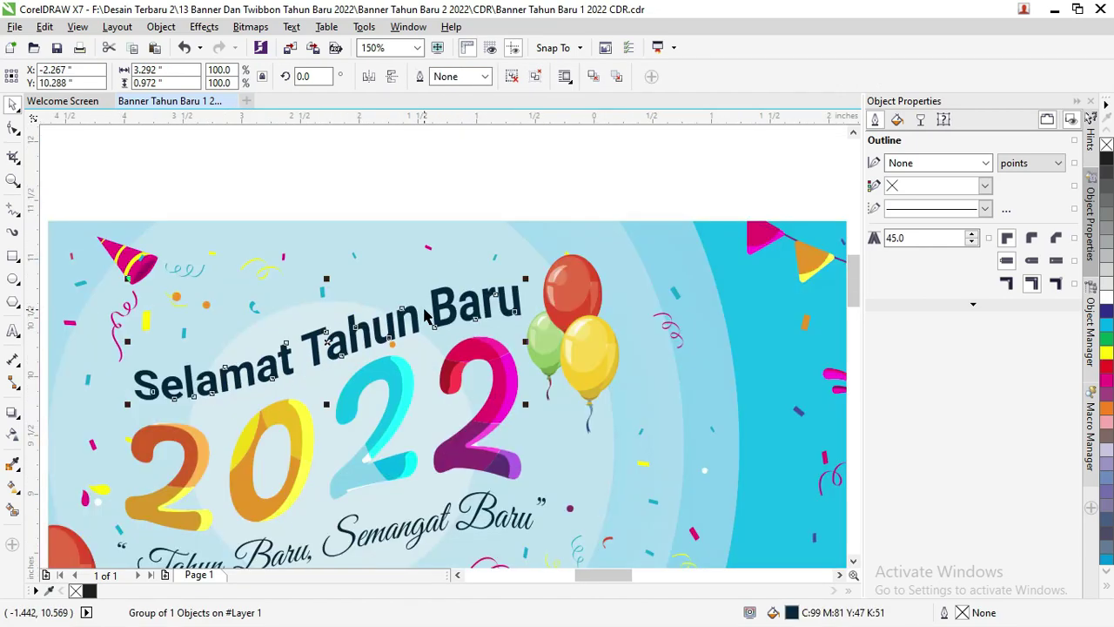
pyautogui.scroll(-2, 389, 323)
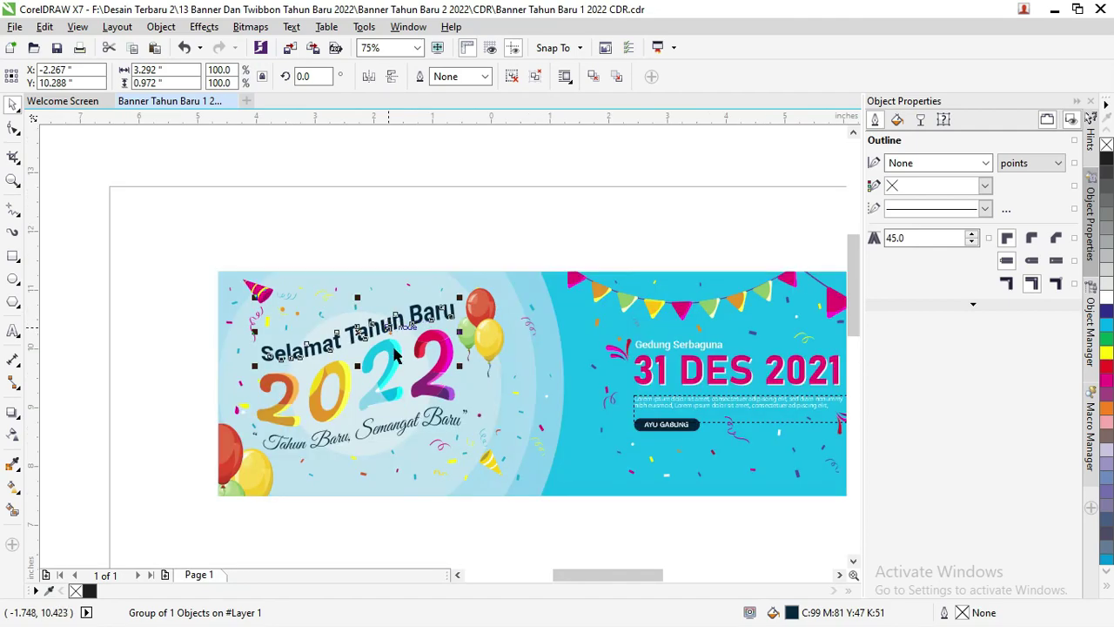
pyautogui.moveTo(605, 579); pyautogui.dragTo(618, 581)
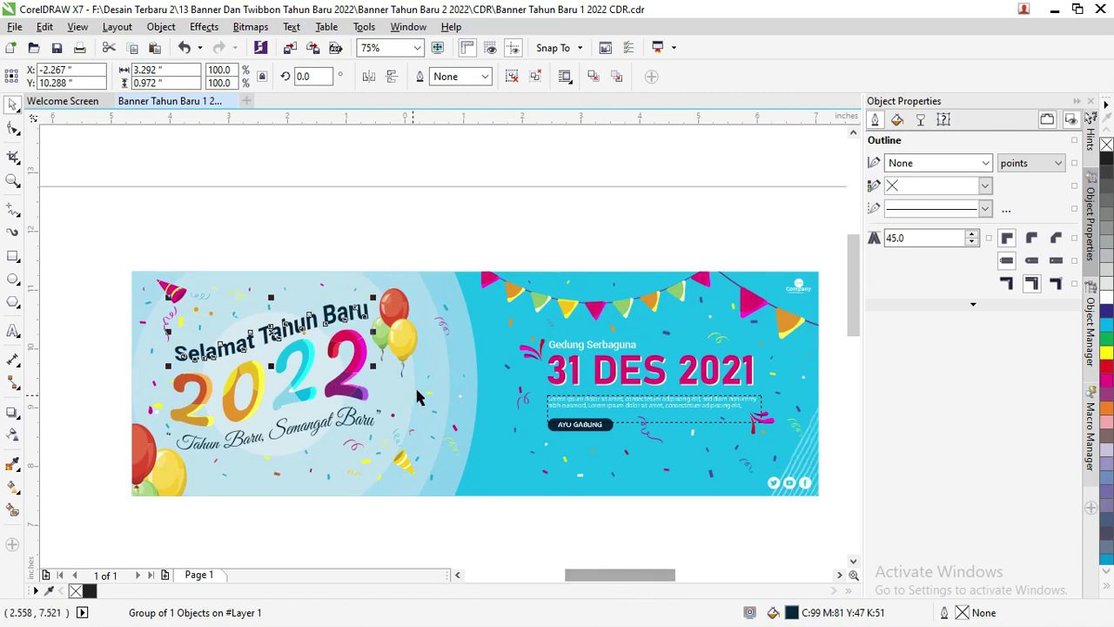
pyautogui.moveTo(855, 261); pyautogui.dragTo(845, 318)
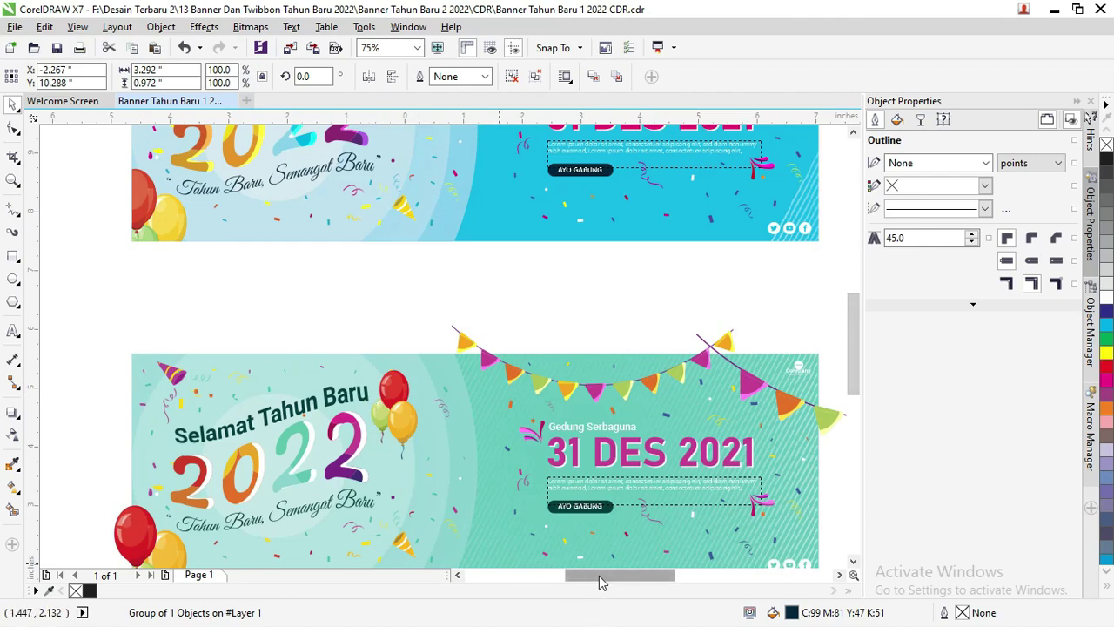
pyautogui.moveTo(599, 576); pyautogui.dragTo(630, 576)
pyautogui.scroll(-1, 627, 320)
pyautogui.scroll(-1, 543, 281)
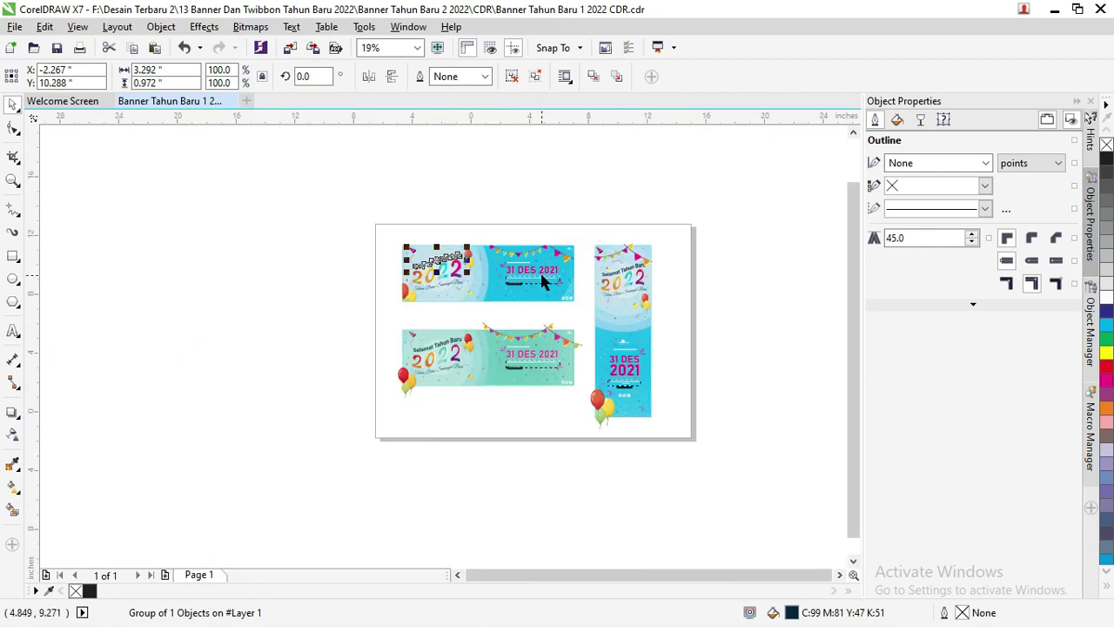
pyautogui.scroll(1, 585, 322)
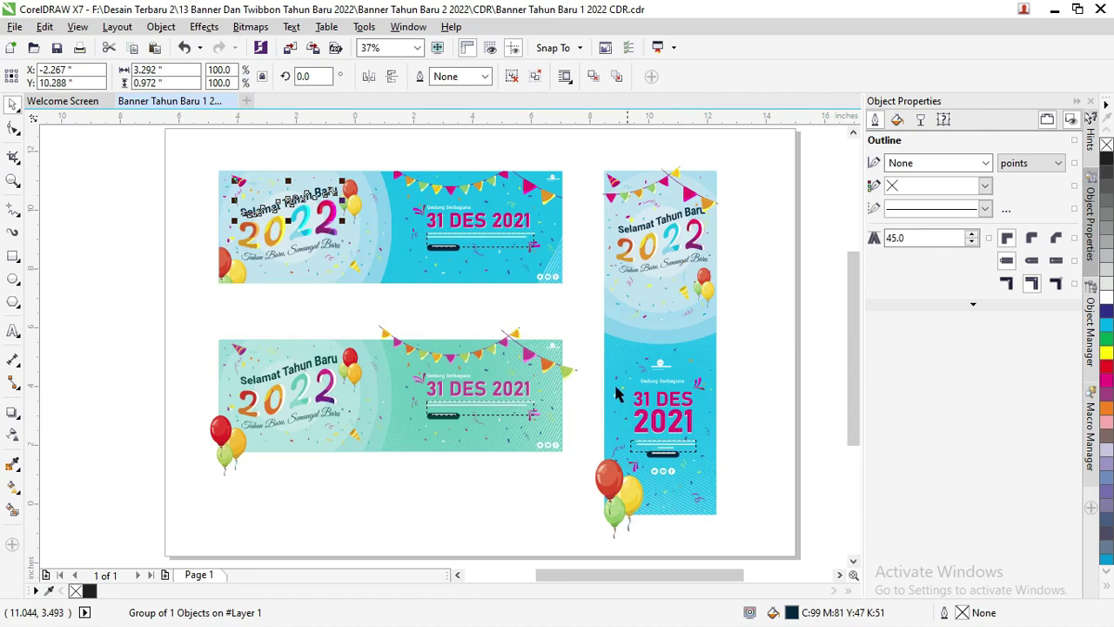